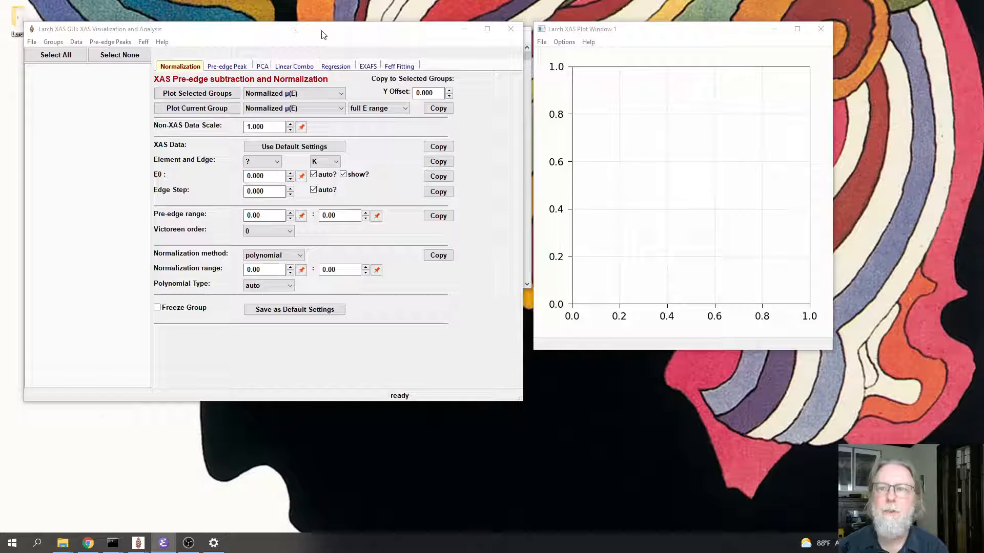
Step: Open the American Mineralogist CIF browser and search the database for the mineral name hema
click(143, 42)
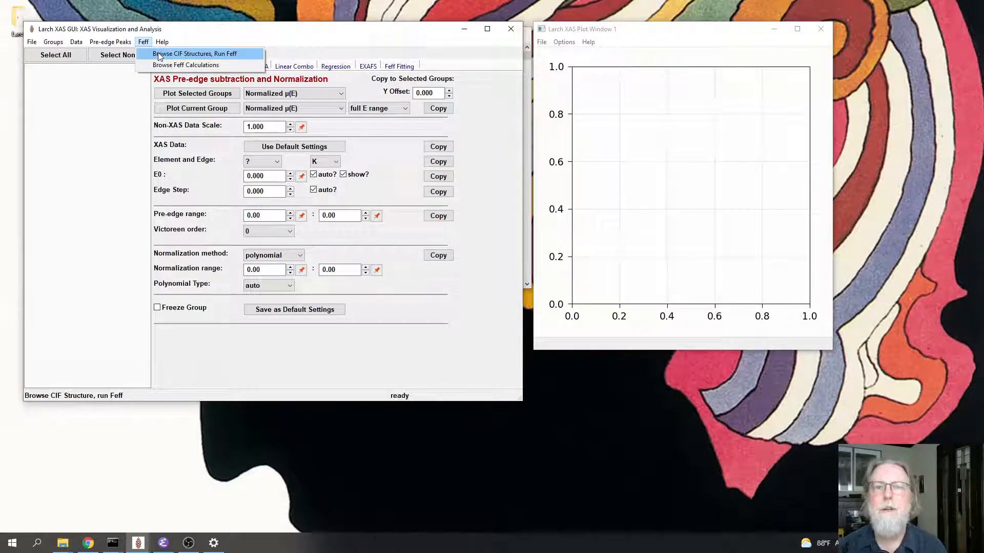
click(158, 55)
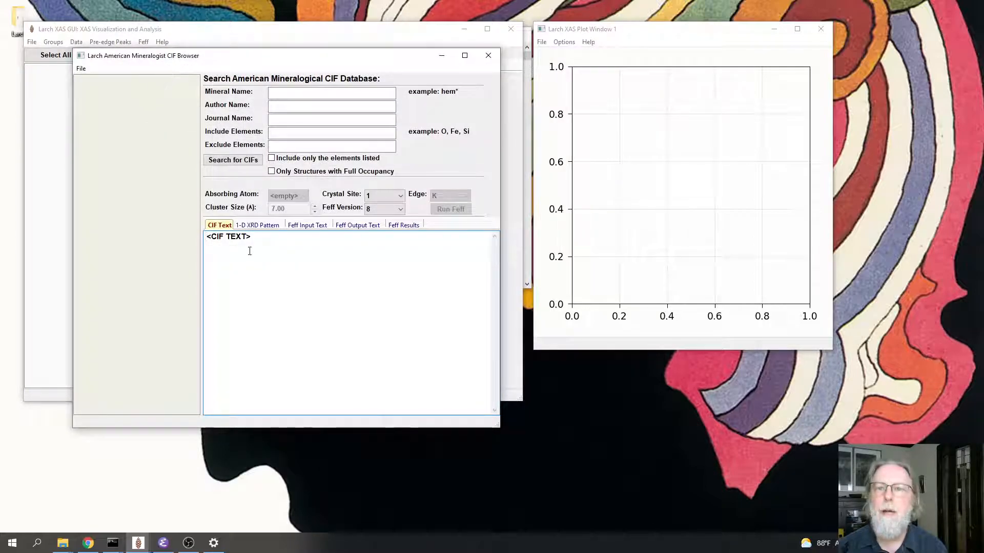
click(305, 93)
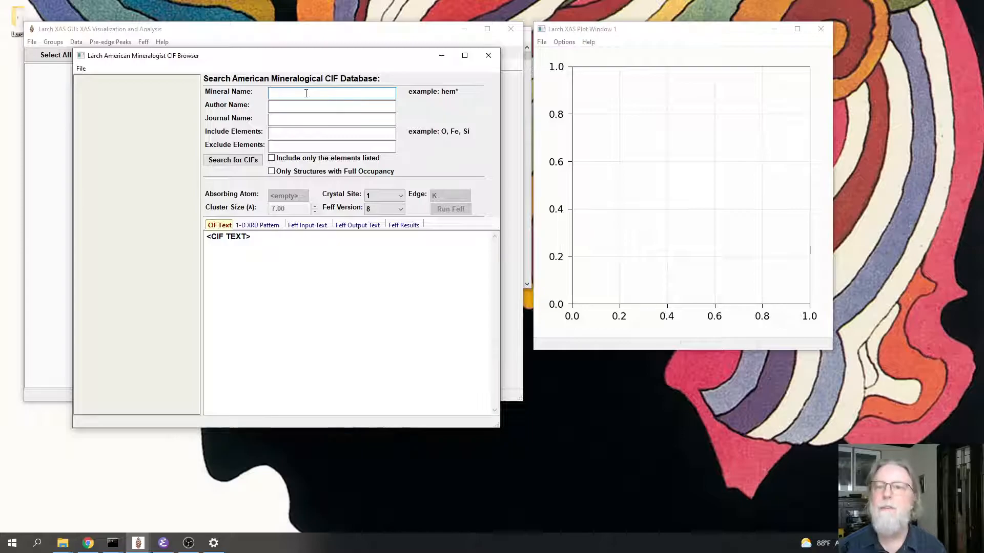
text(hema)
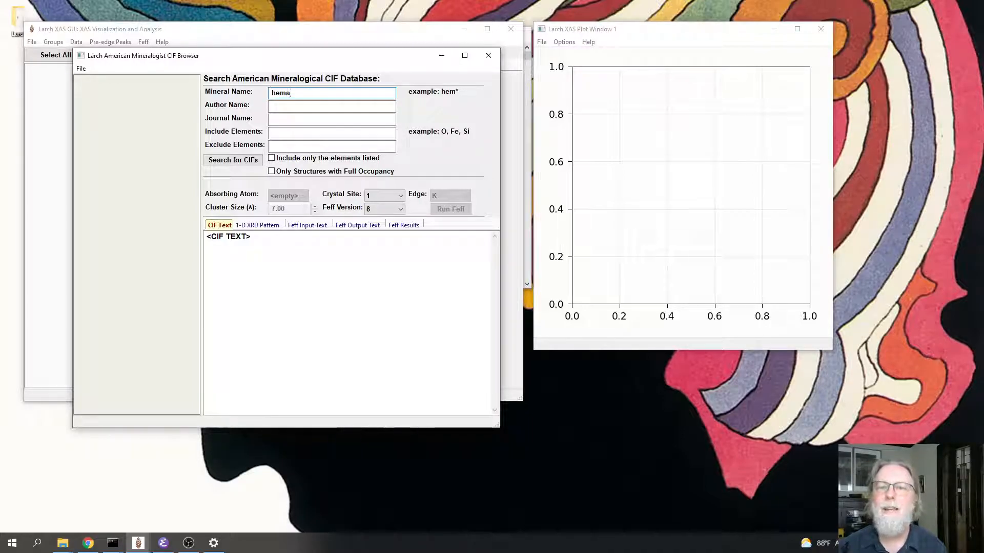
click(245, 163)
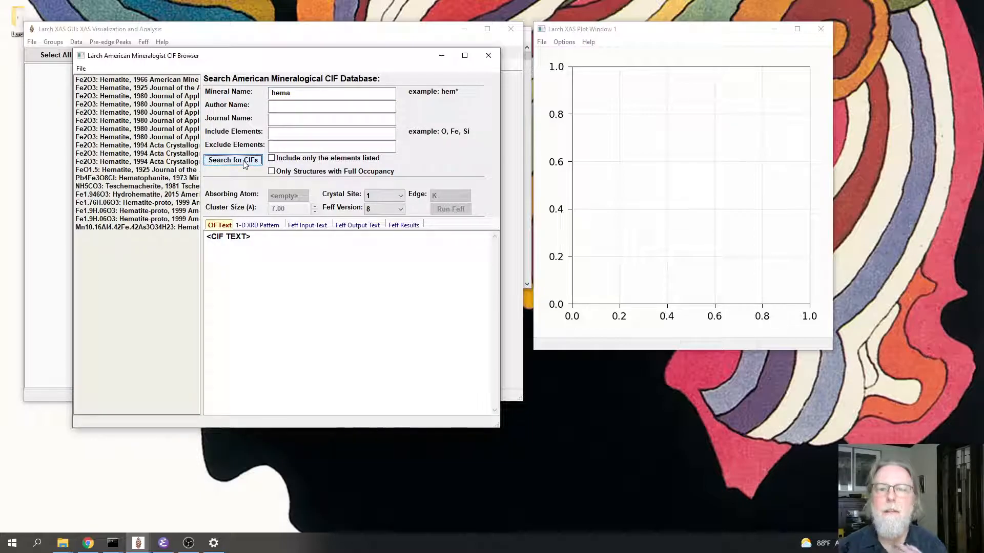
Step: Load the Fe2O3 hematite entry from 1966 American Mineralogist, enlarging the browser window and widening the results list
click(114, 80)
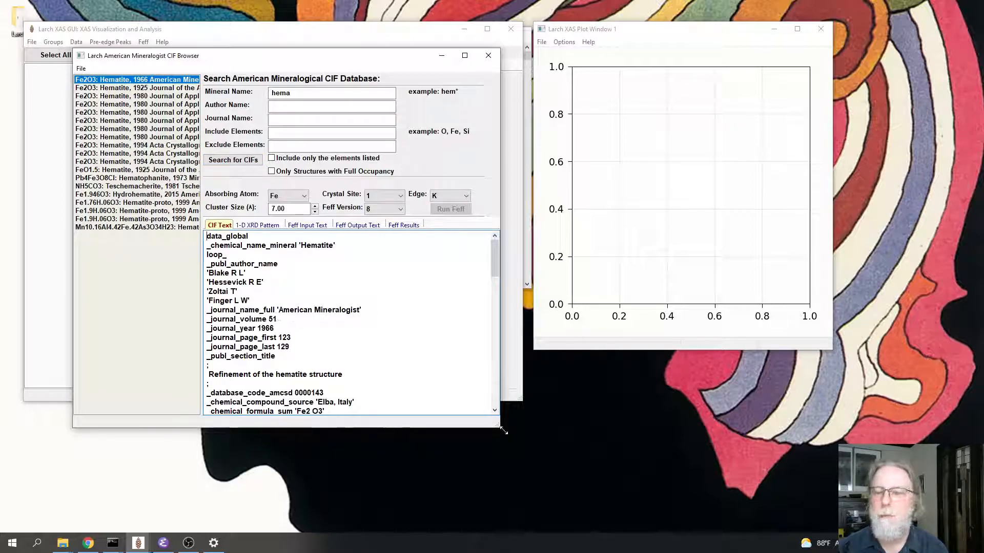
drag(502, 428, 570, 486)
scroll(293, 321, down, 4)
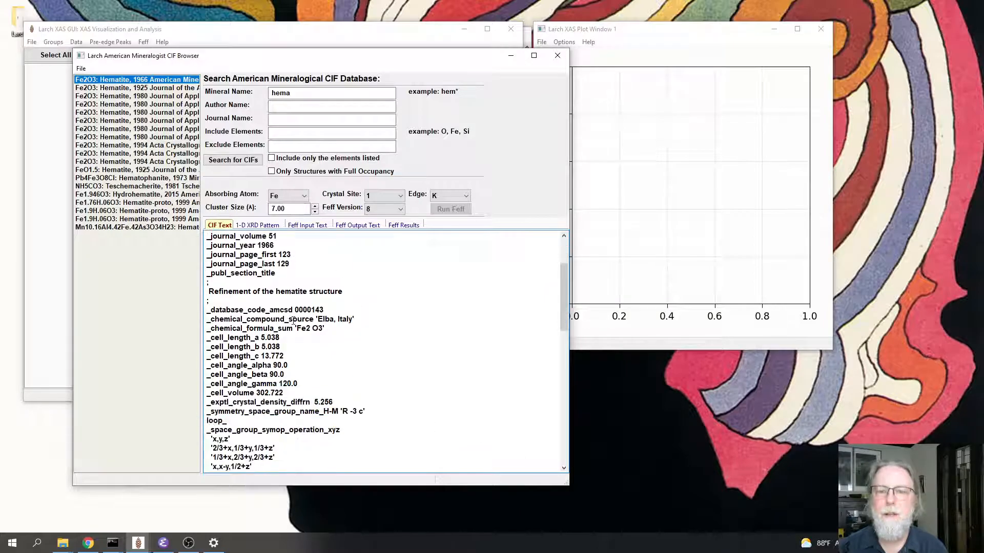
scroll(293, 321, down, 15)
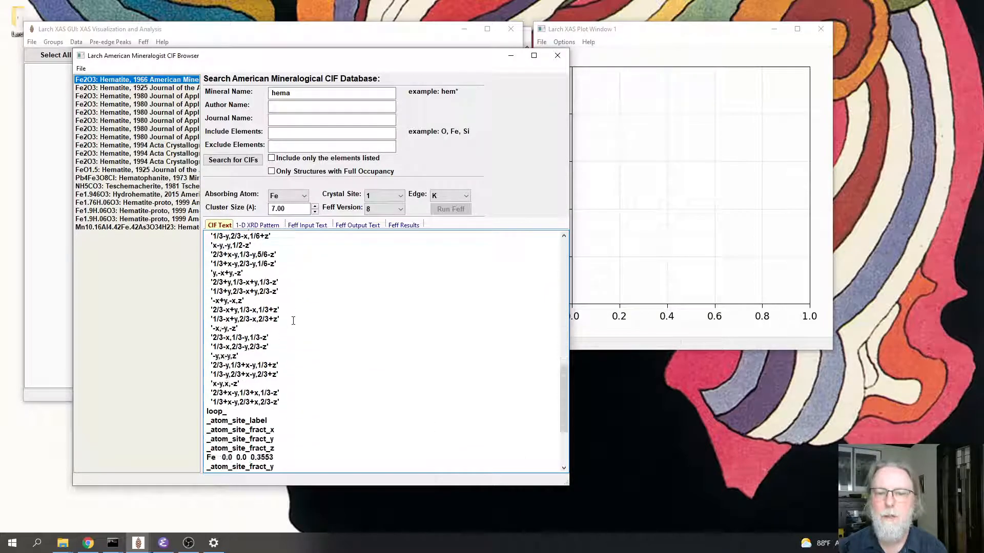
scroll(293, 320, down, 1)
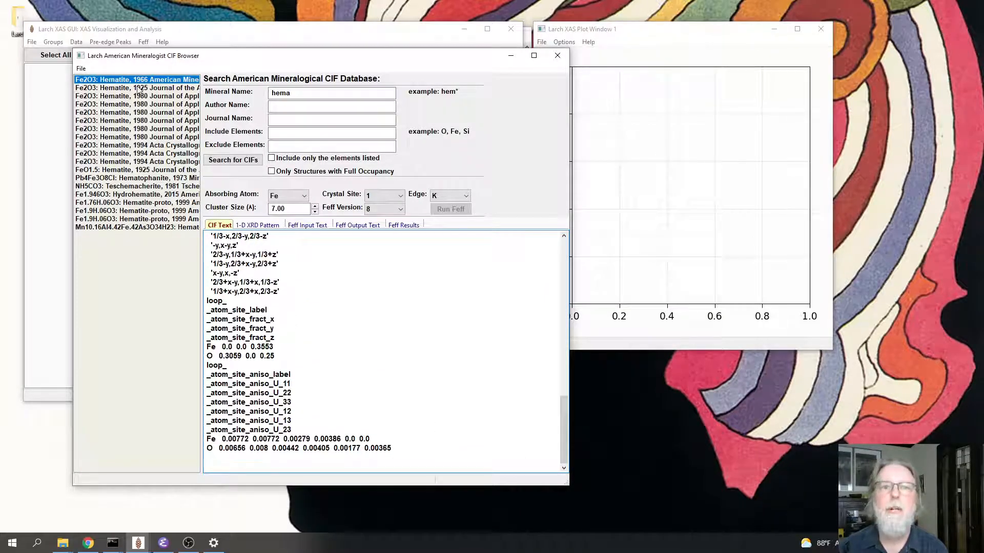
drag(201, 178, 257, 176)
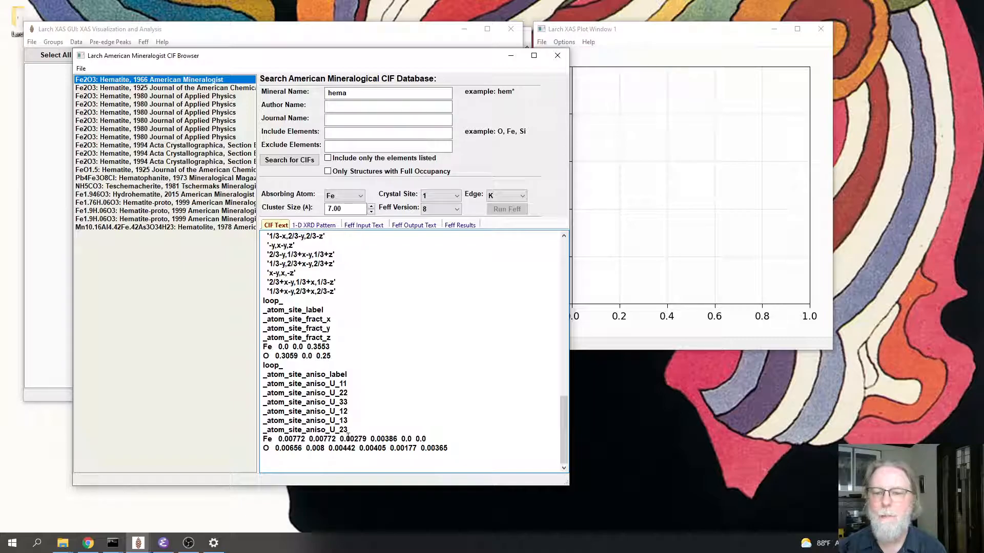
Step: Highlight the anisotropic values and the Fe and O atom site coordinates in the hematite CIF text
drag(452, 449, 270, 430)
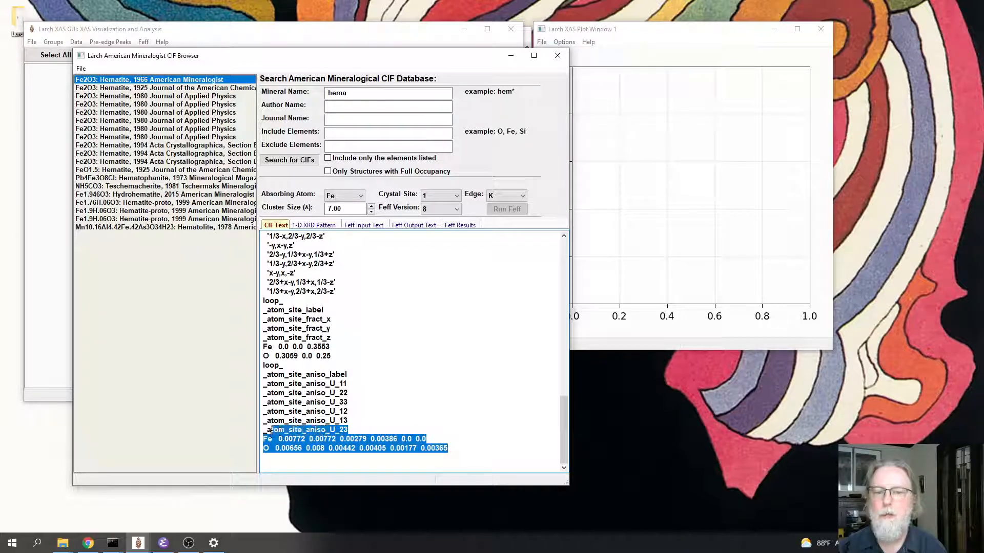
drag(284, 366, 266, 348)
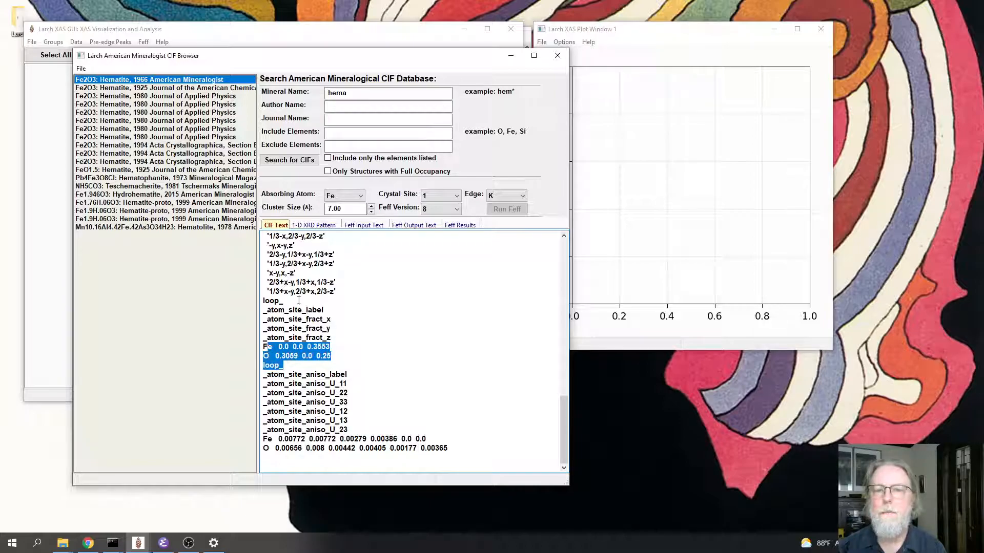
scroll(347, 305, up, 5)
scroll(348, 305, up, 5)
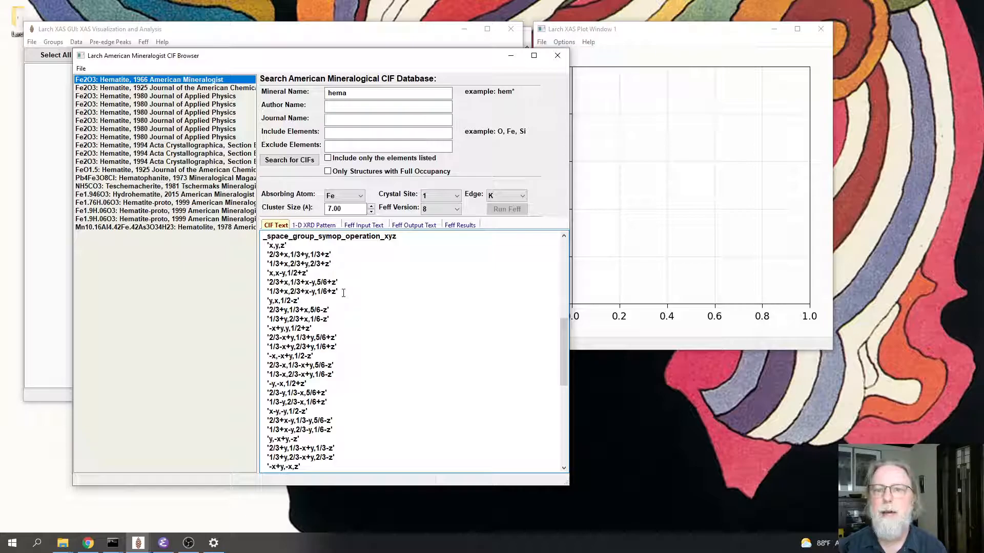
Step: Show the Feff input text for the hematite structure and examine its header and crystallographic site list
click(361, 226)
scroll(405, 415, down, 5)
scroll(425, 399, down, 2)
scroll(423, 389, up, 4)
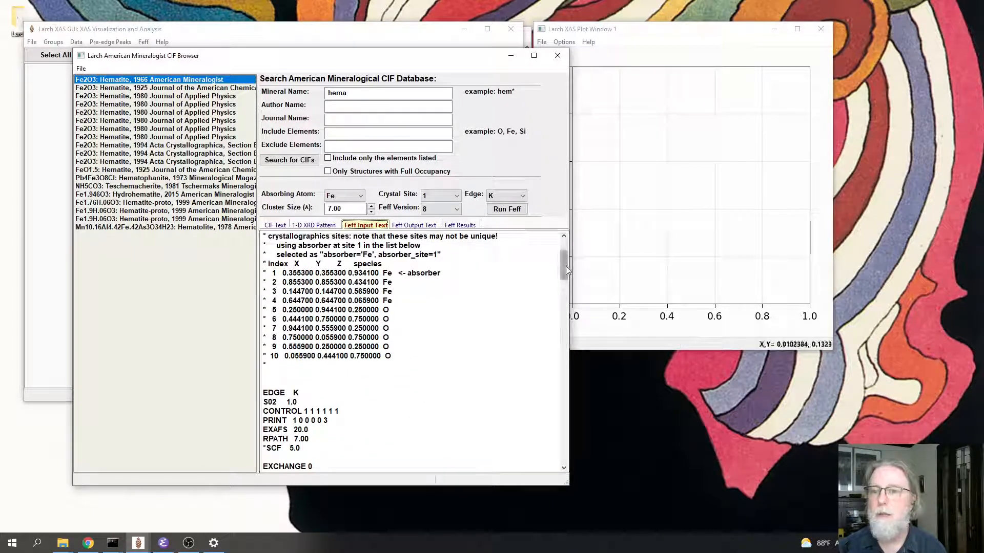
drag(566, 270, 564, 247)
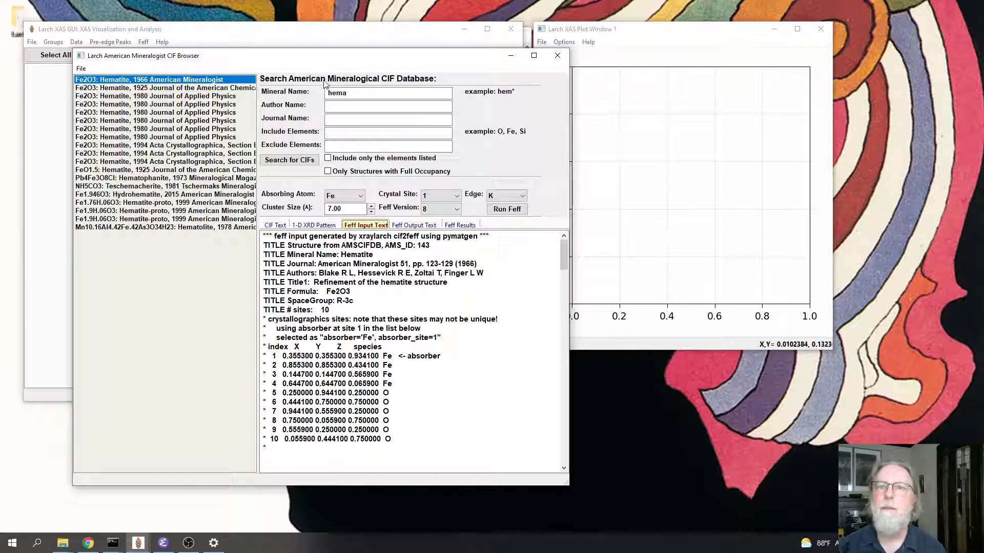
Step: Replace the mineral name with ilm and search the database for matching CIFs
click(364, 94)
key(BackSpace)
key(BackSpace)
key(BackSpace)
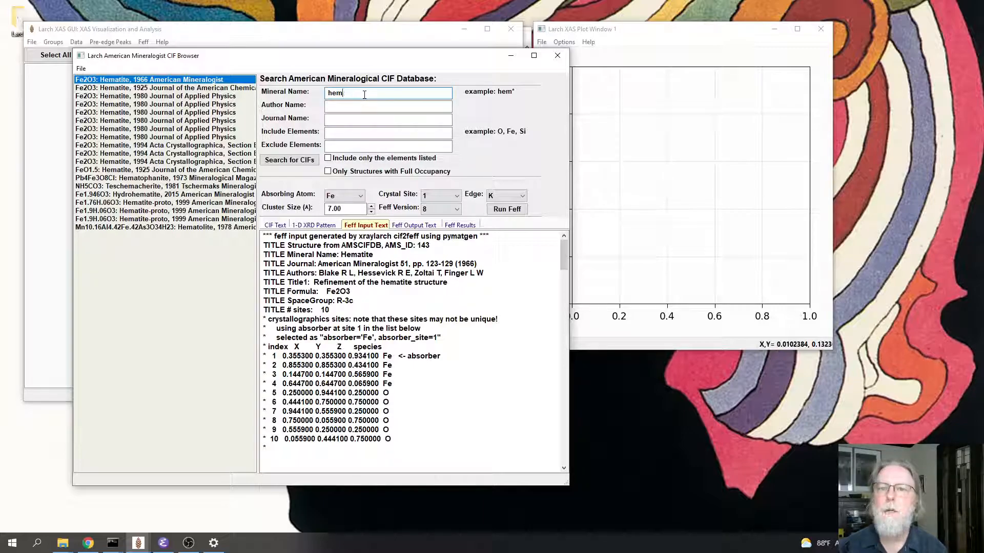
key(BackSpace)
text(ilm)
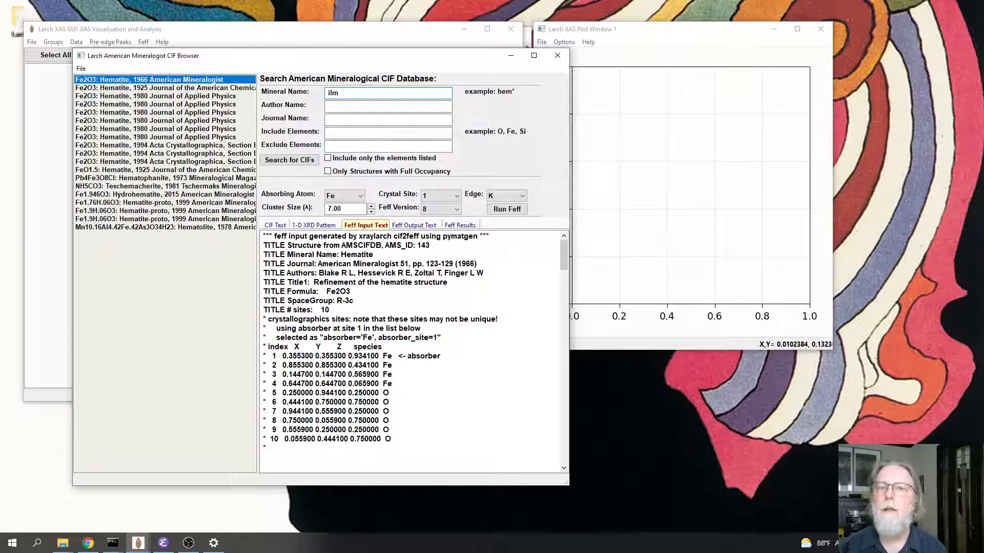
click(292, 161)
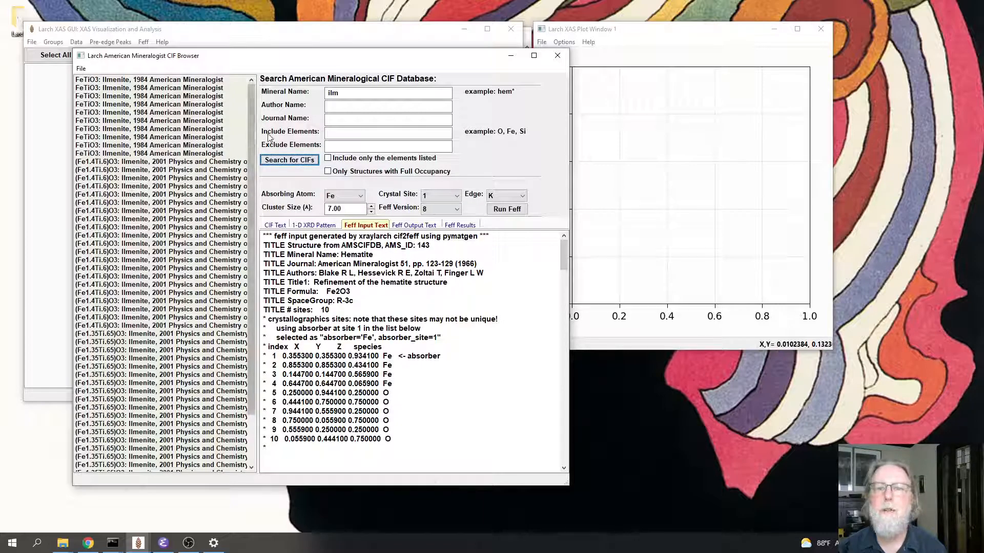
Step: Try to narrow the ilm search to structures by the author Wyckoff
click(336, 119)
click(341, 104)
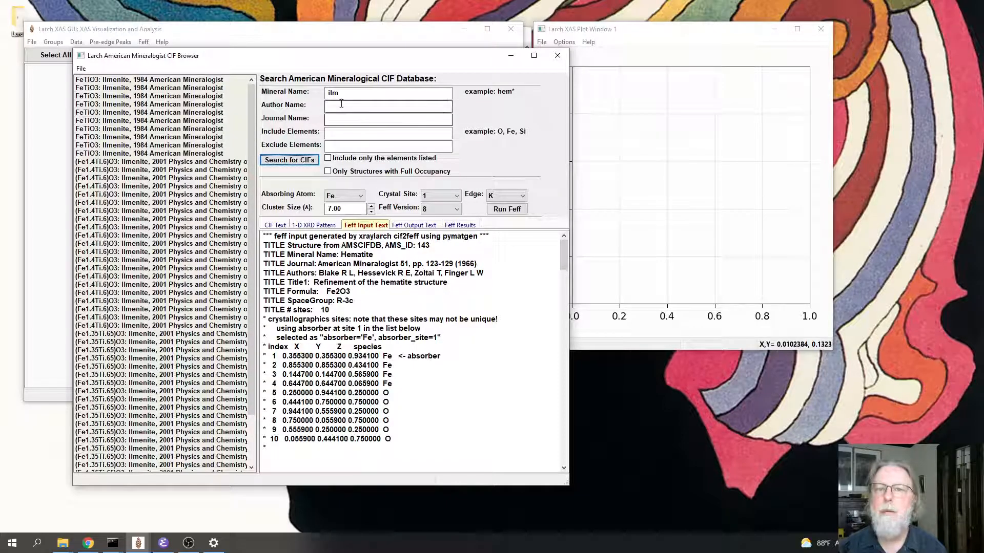
text(Wyckoff)
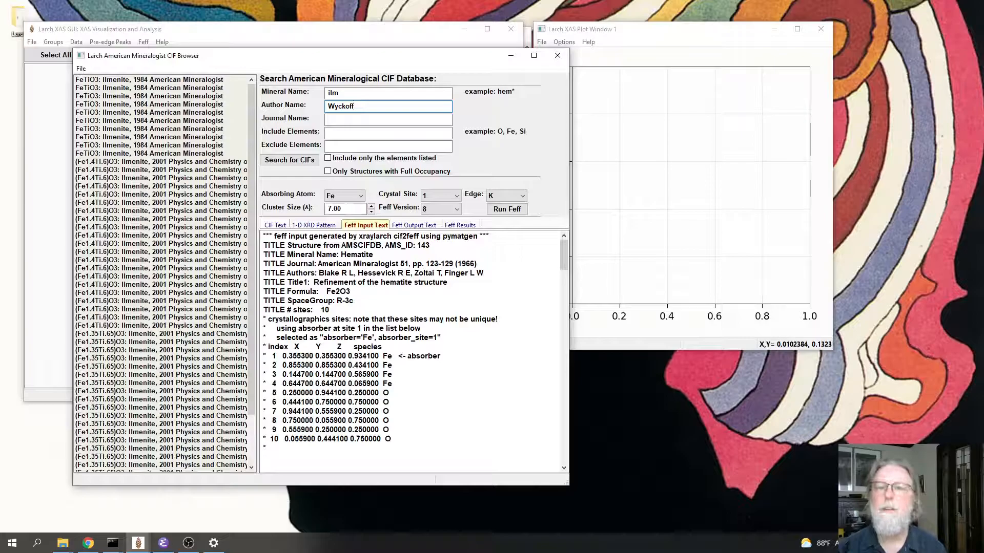
click(286, 160)
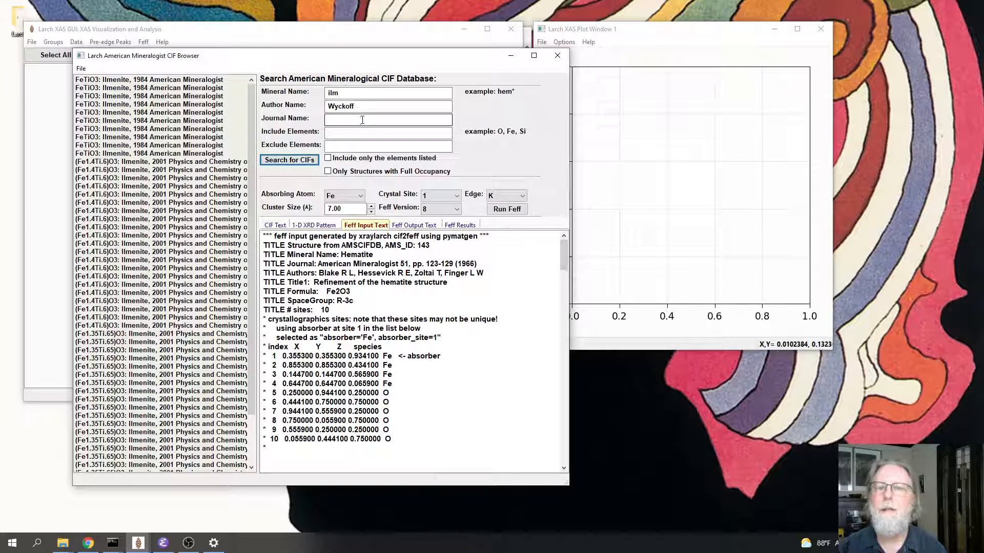
Step: Clear the author filter and search for ilm structures containing only the elements Fe, Ti, O
click(347, 133)
text(Fe, Ti, O)
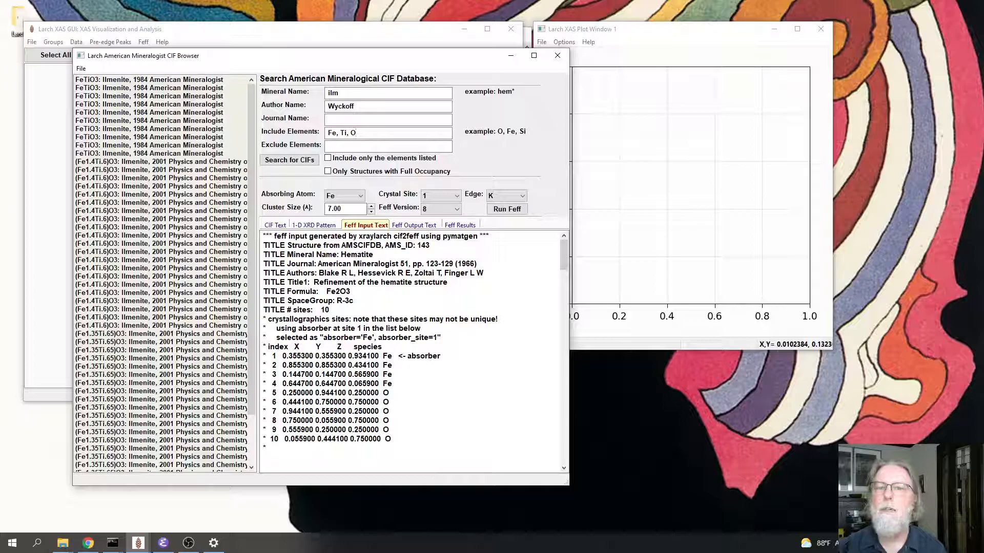
drag(361, 106, 301, 109)
key(BackSpace)
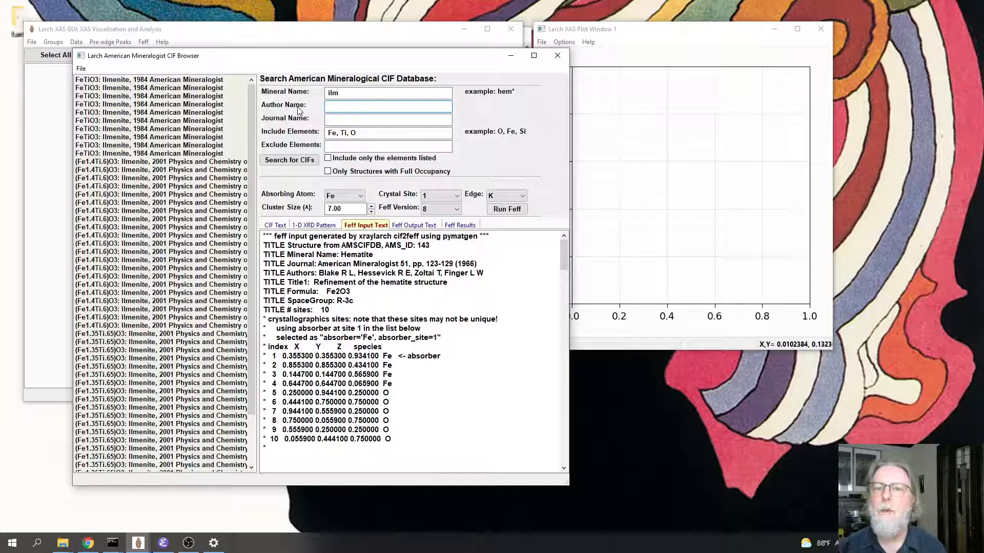
click(332, 158)
click(301, 160)
scroll(216, 217, down, 2)
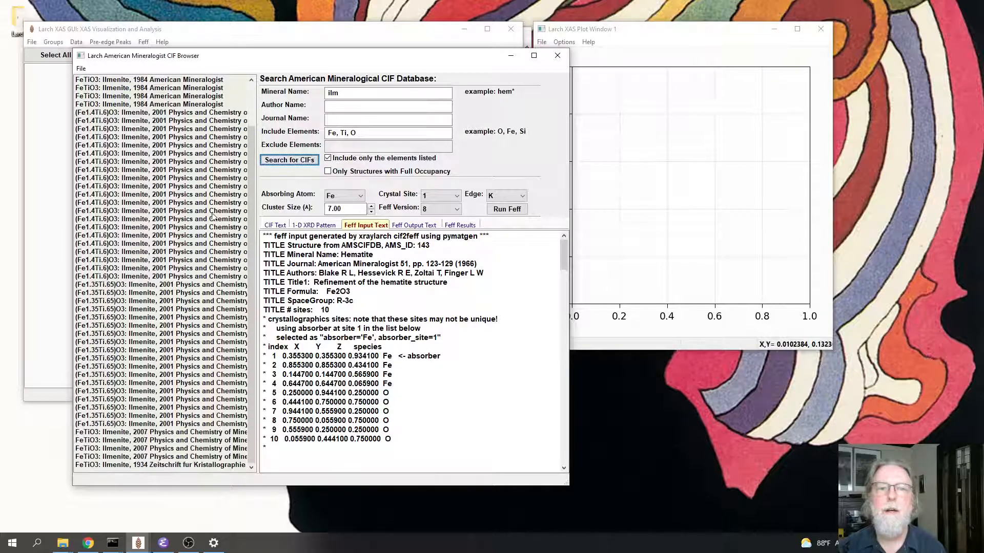
scroll(202, 328, up, 2)
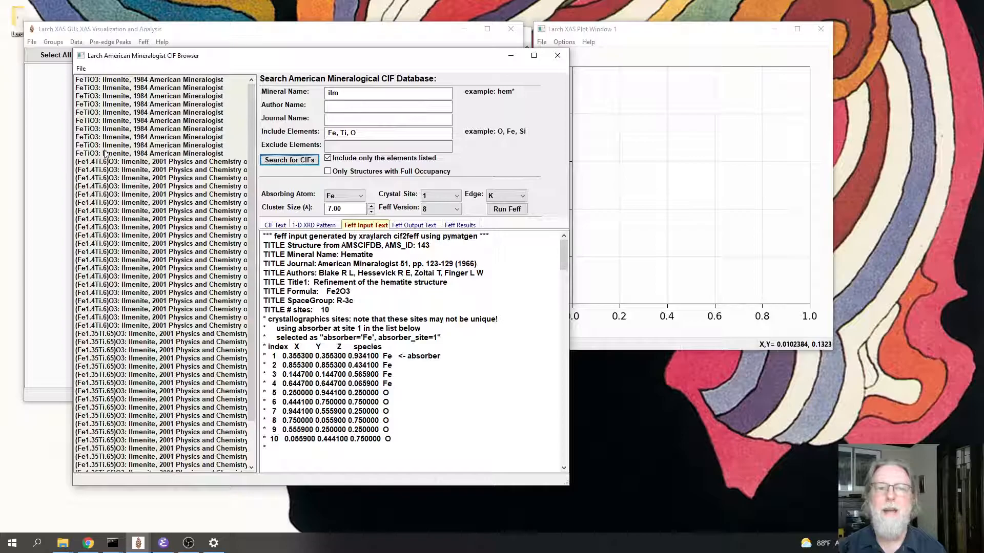
Step: Limit the search to structures with full occupancy and load the 1934 Zeitschrift fur Kristallographie ilmenite entry
click(328, 172)
click(267, 161)
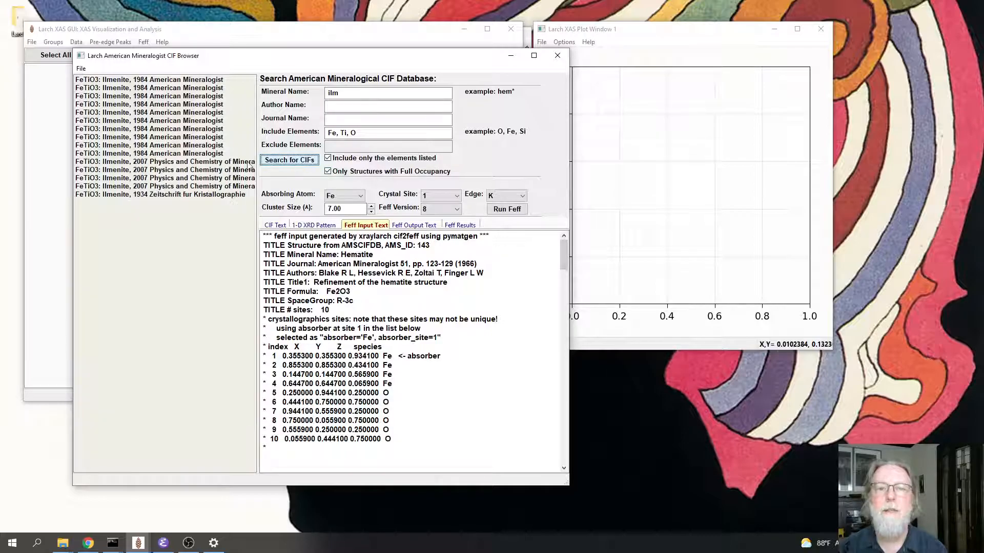
click(109, 196)
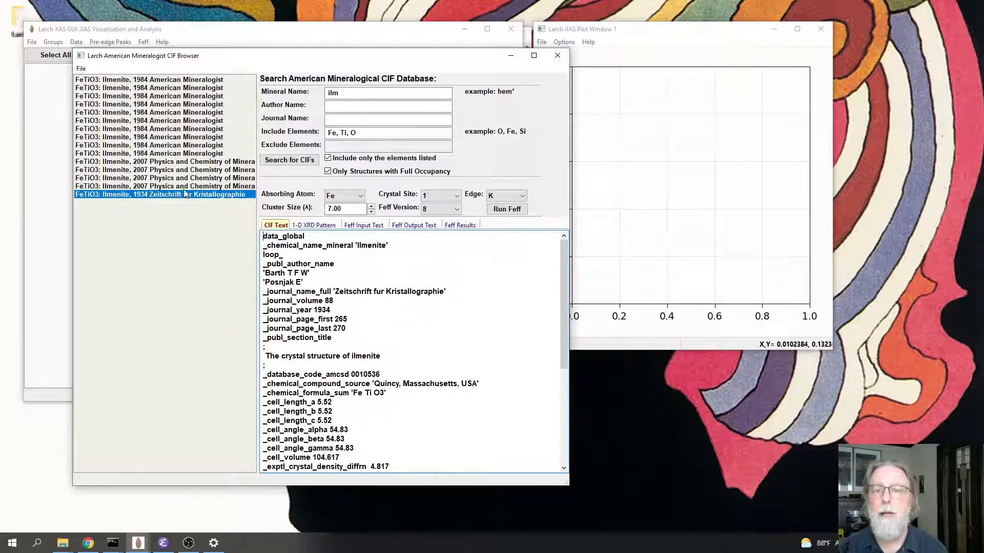
scroll(562, 287, down, 5)
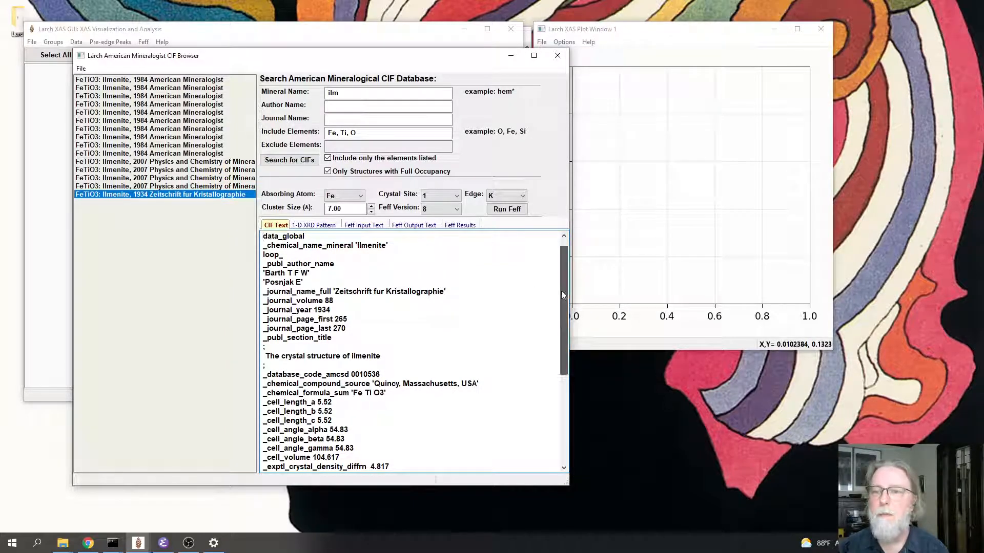
scroll(560, 275, up, 5)
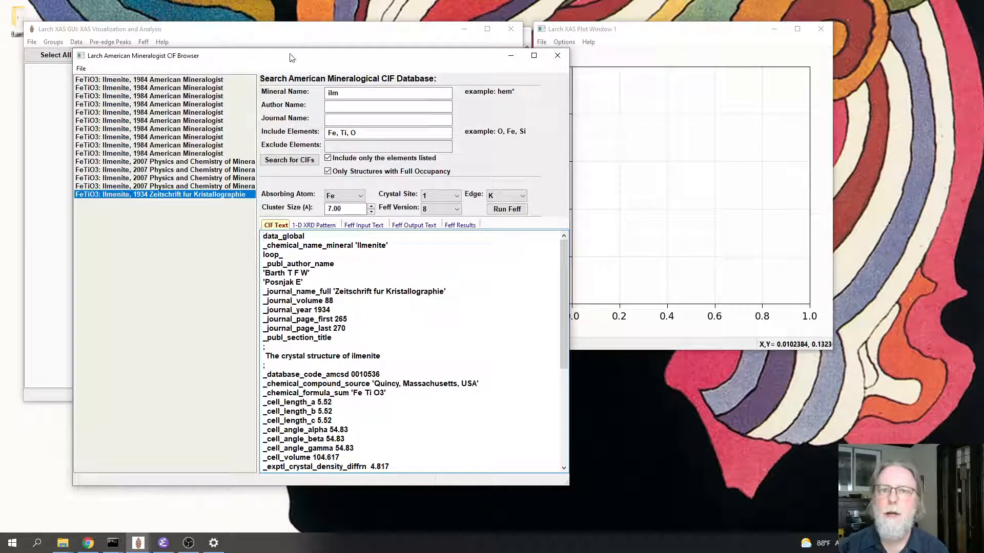
Step: Switch to File Explorer, open the larch folder in the home directory, and widen the window to examine the database file amscif_full.db
drag(289, 56, 342, 64)
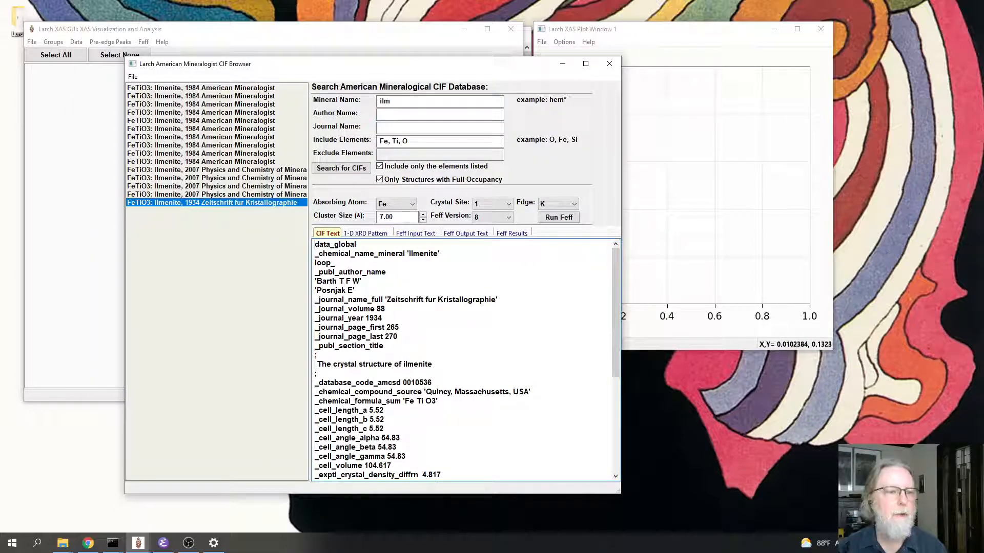
key(alt+Tab)
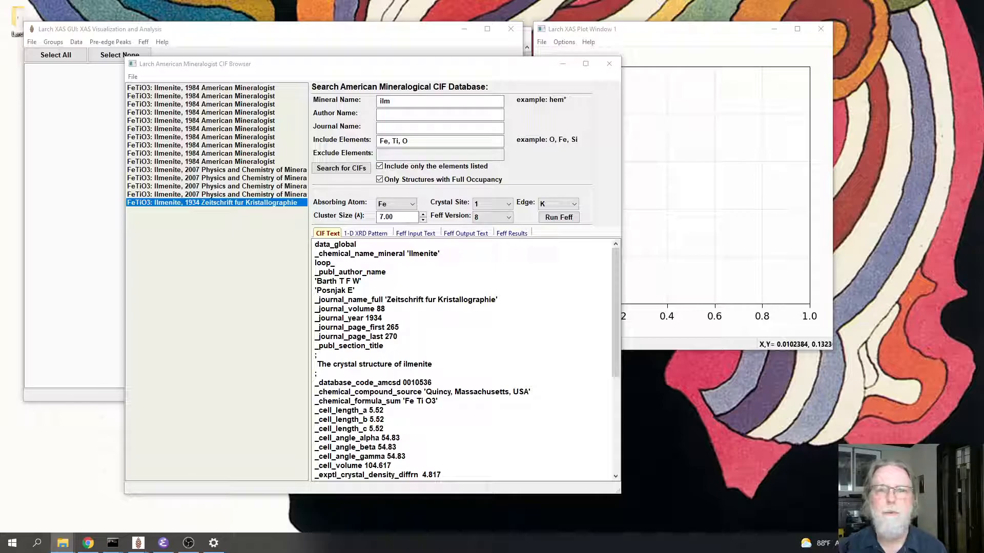
drag(0, 172, 176, 191)
scroll(227, 343, down, 2)
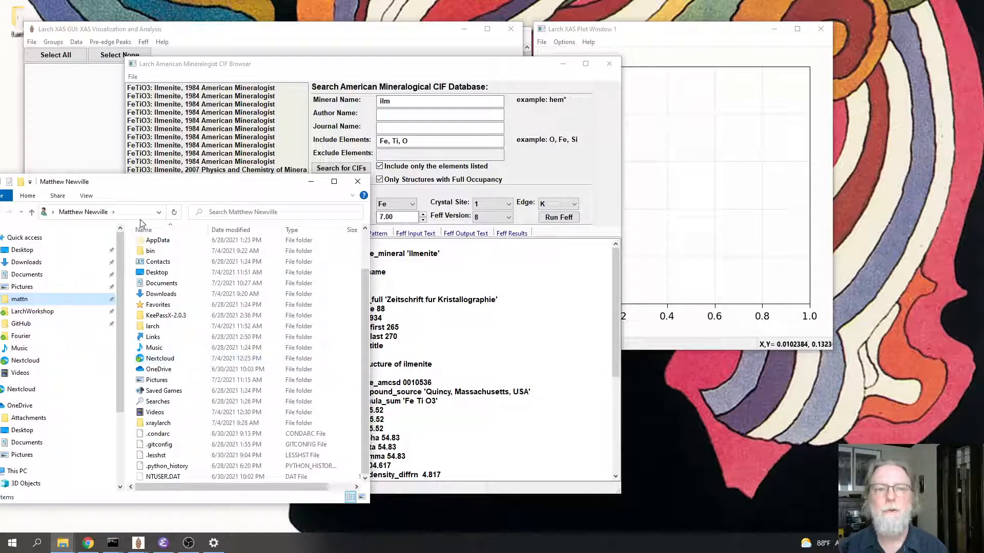
scroll(223, 307, up, 2)
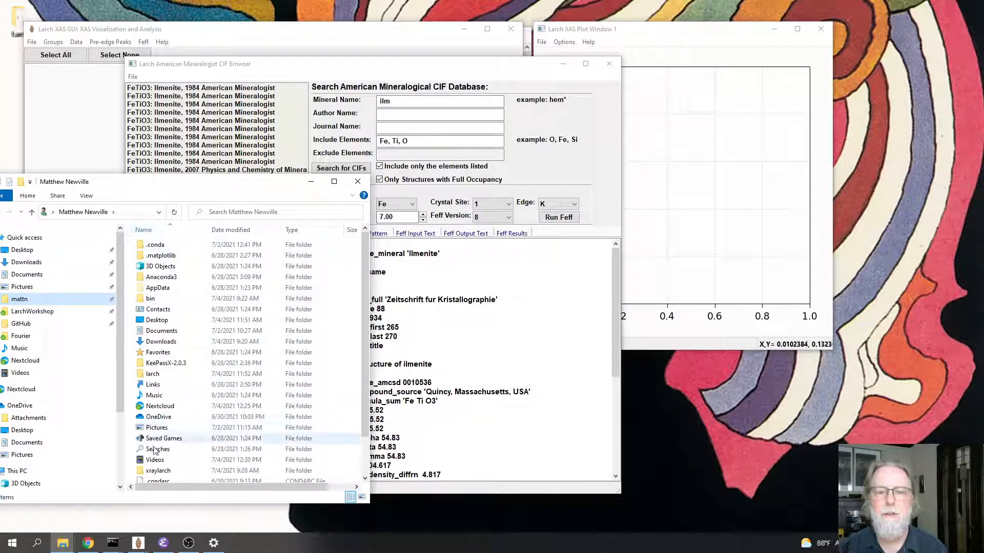
click(160, 476)
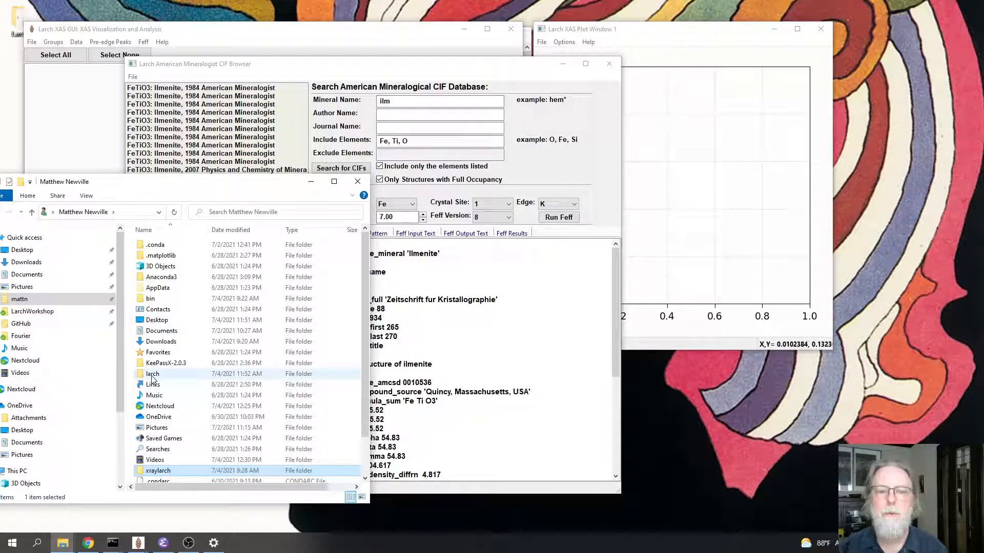
mouse_move(153, 378)
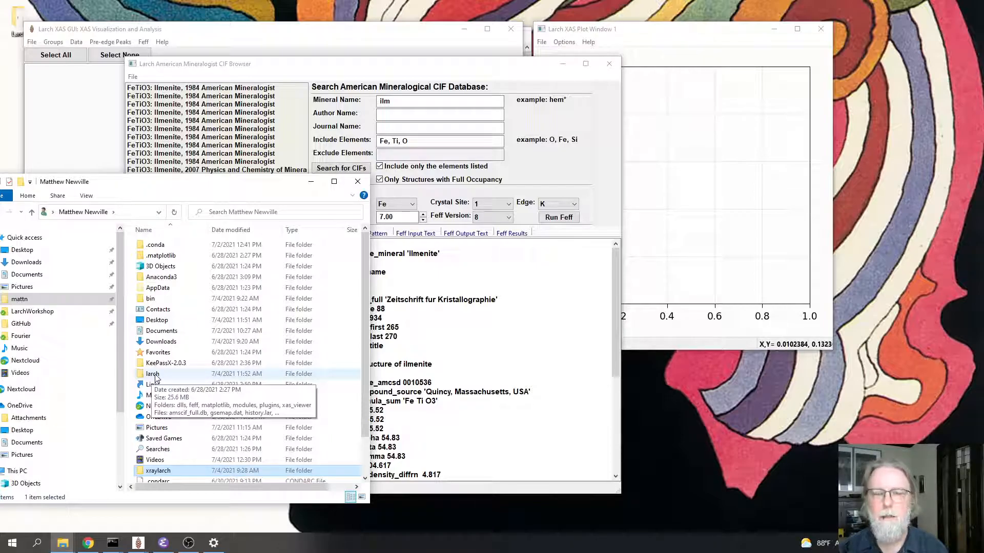
double_click(155, 377)
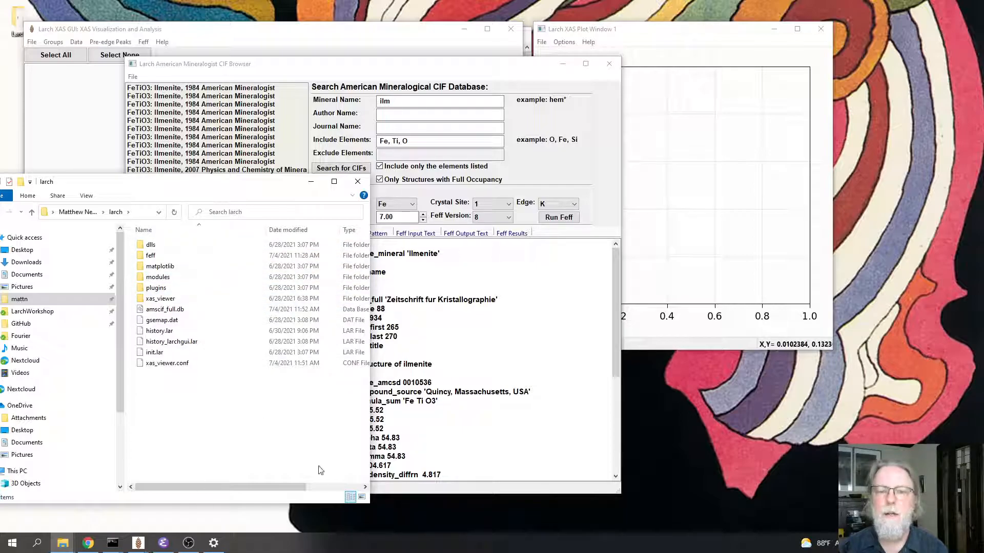
drag(370, 504, 525, 521)
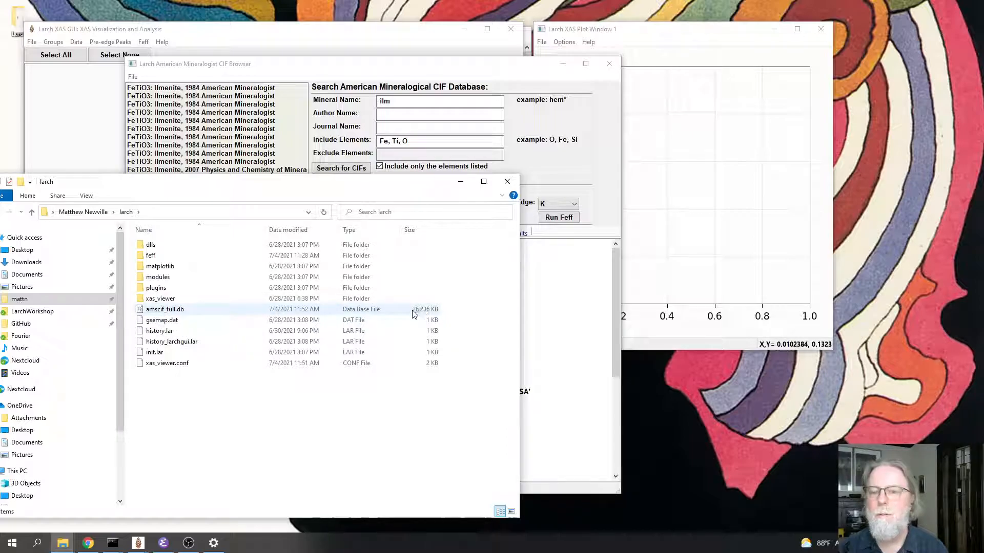
drag(216, 188, 517, 194)
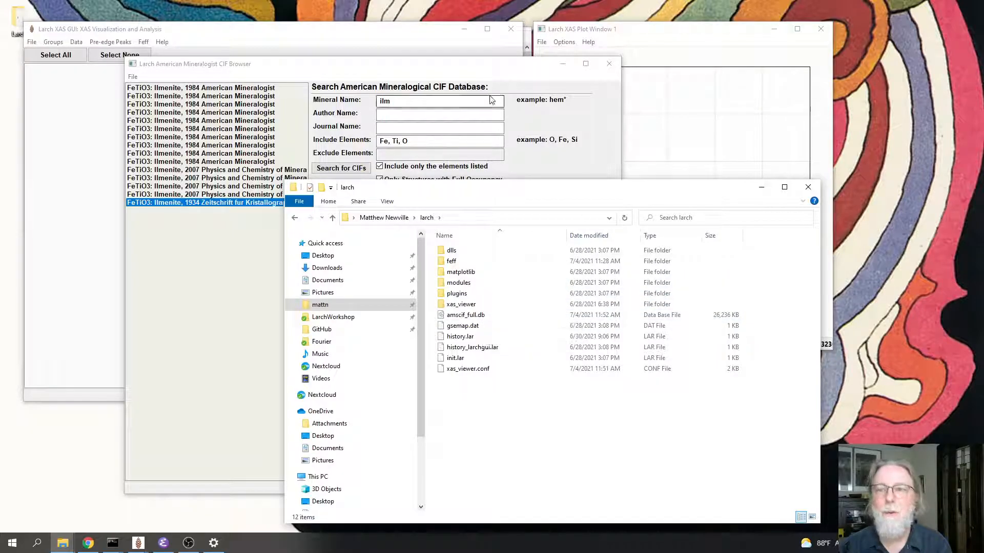
Step: Return to the CIF browser, load a 1984 American Mineralogist ilmenite entry, and show its Feff input text
drag(480, 67, 447, 53)
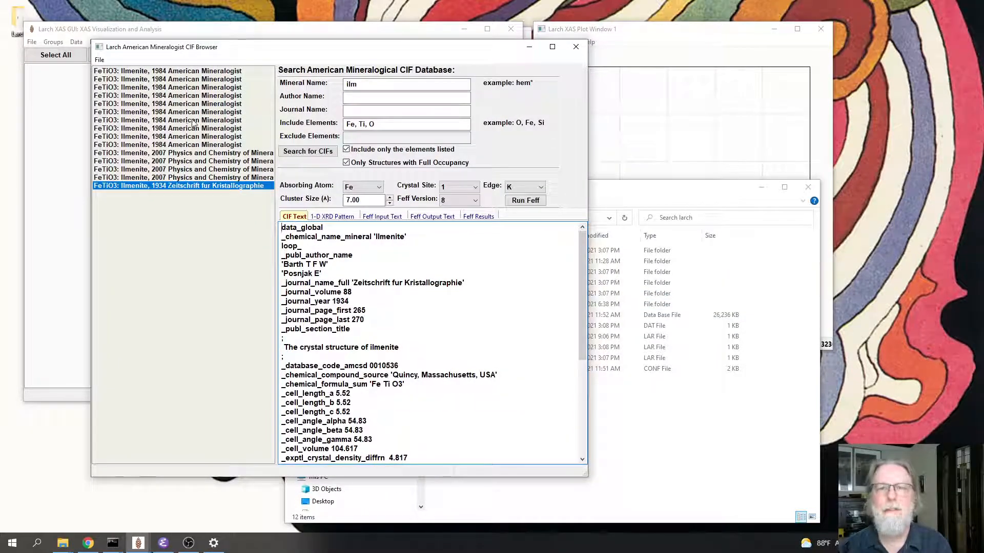
click(193, 128)
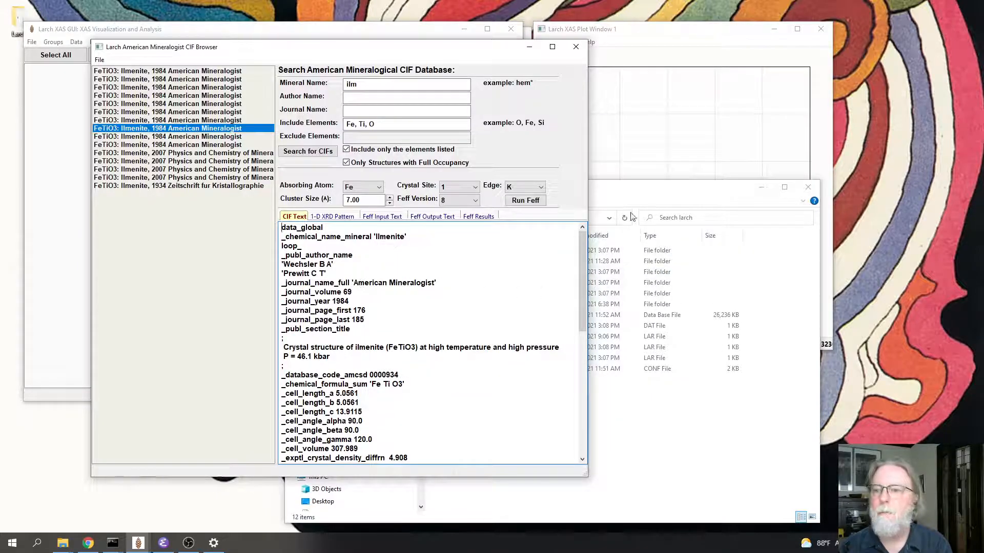
drag(661, 191, 710, 190)
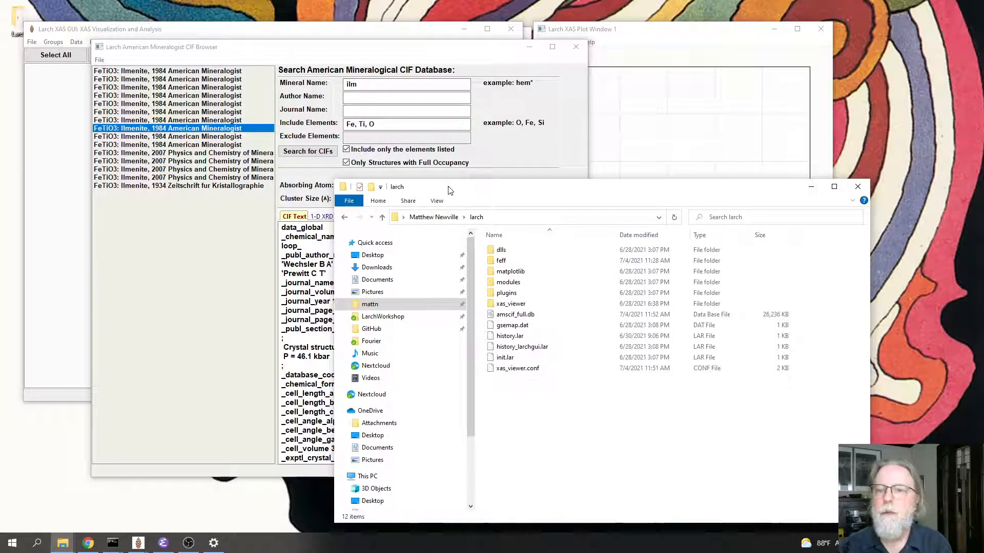
click(252, 249)
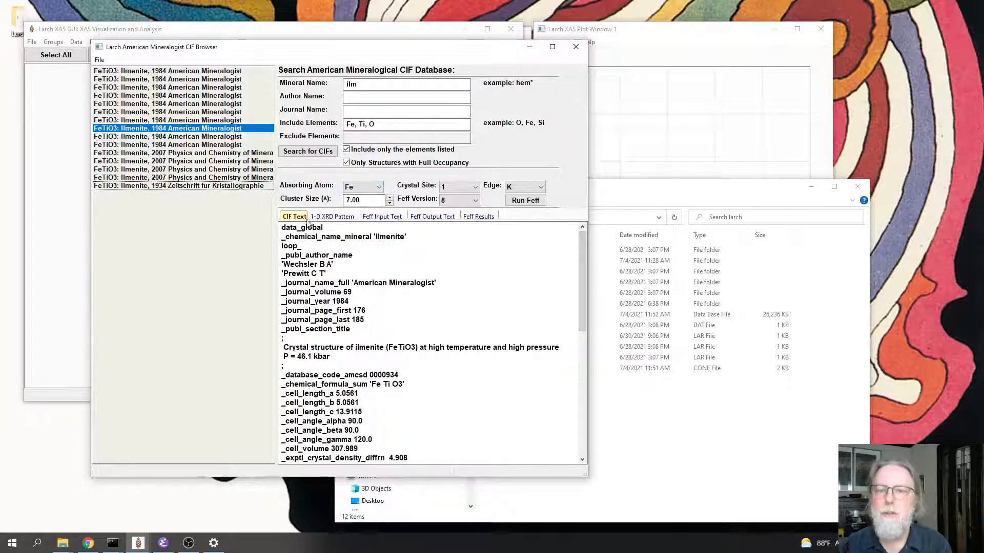
click(382, 216)
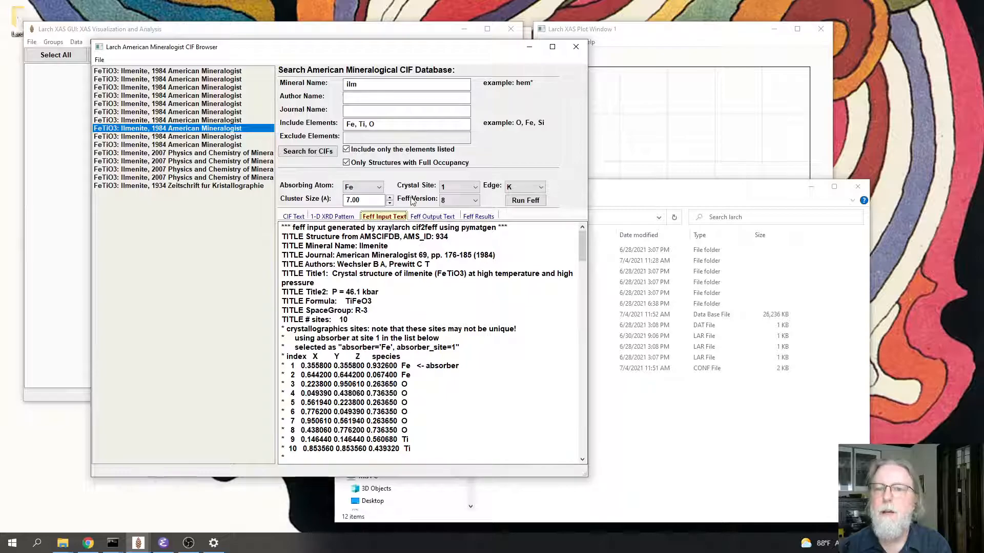
Step: Try Ti as the absorbing atom, switch back to Fe, and check the available crystal sites
click(364, 187)
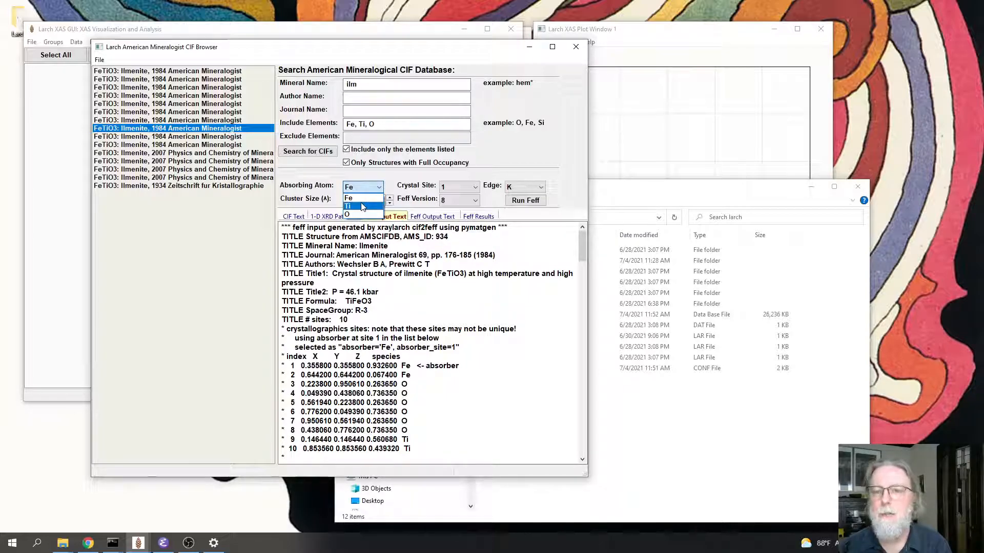
click(362, 206)
click(444, 187)
click(358, 192)
click(359, 197)
click(457, 188)
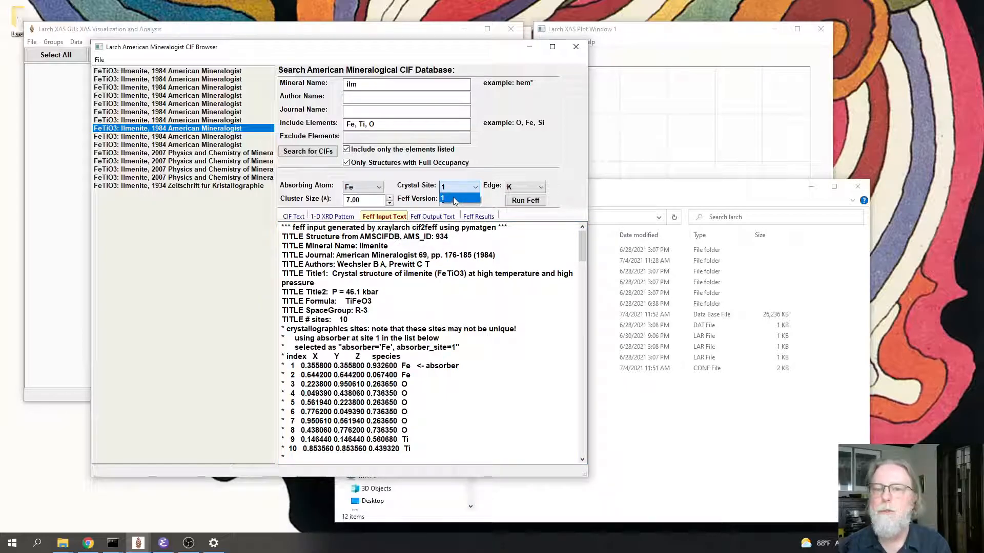
click(347, 163)
Step: Replace the mineral name with magh and remove Ti and O from the included elements
drag(360, 84, 334, 83)
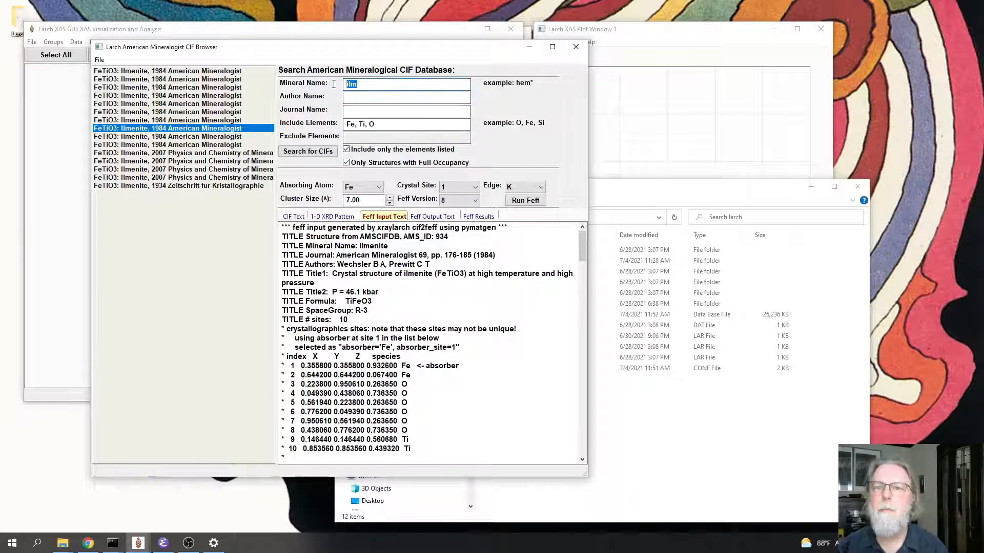
text(magh)
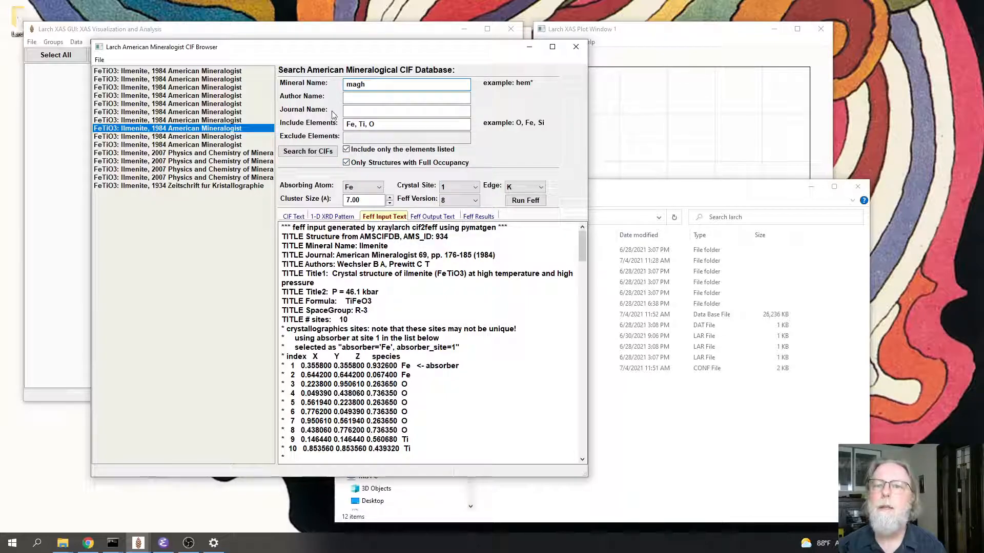
click(385, 123)
key(BackSpace)
key(BackSpace)
key(BackSpace)
key(BackSpace)
key(BackSpace)
key(BackSpace)
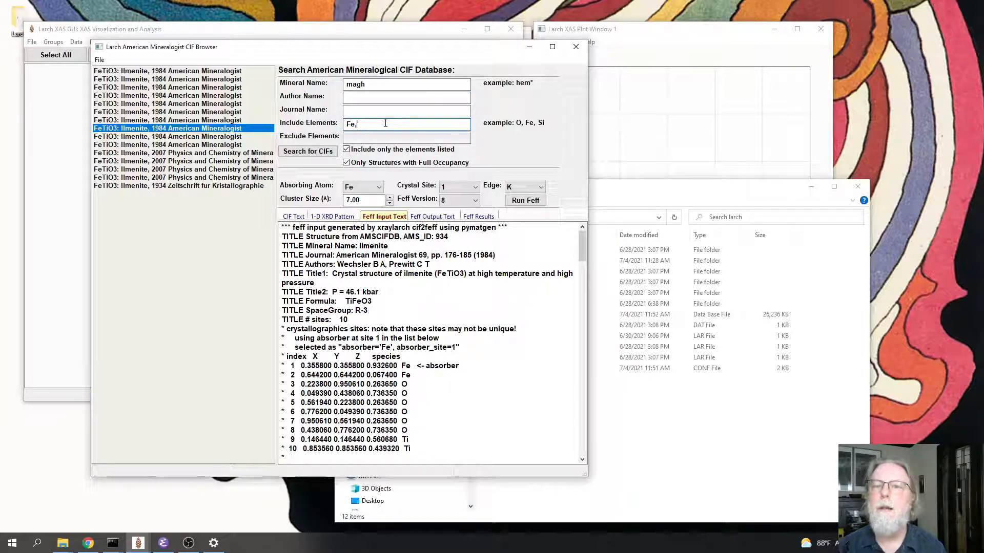
Step: Lift the listed-elements-only and full-occupancy restrictions and search for magh structures that include Fe
click(347, 149)
click(347, 162)
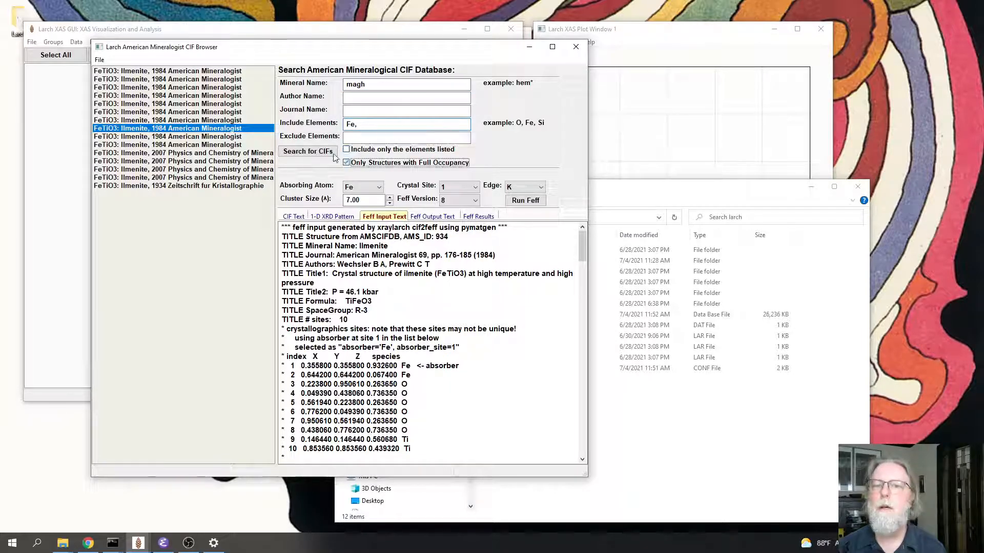
click(305, 151)
click(400, 127)
key(BackSpace)
click(308, 151)
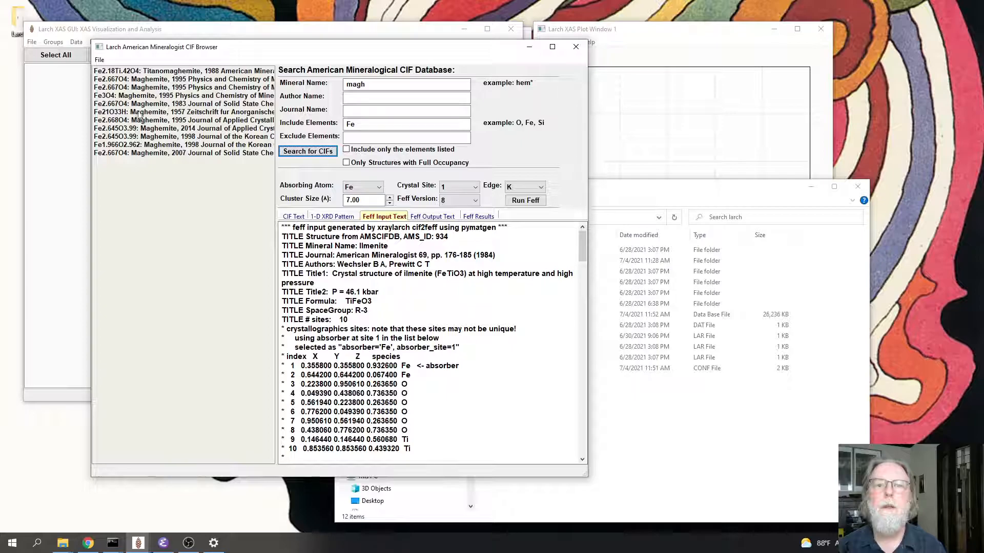
Step: Load the 1983 Journal of Solid State Chemistry maghemite entry and review its crystal site and edge options
click(145, 104)
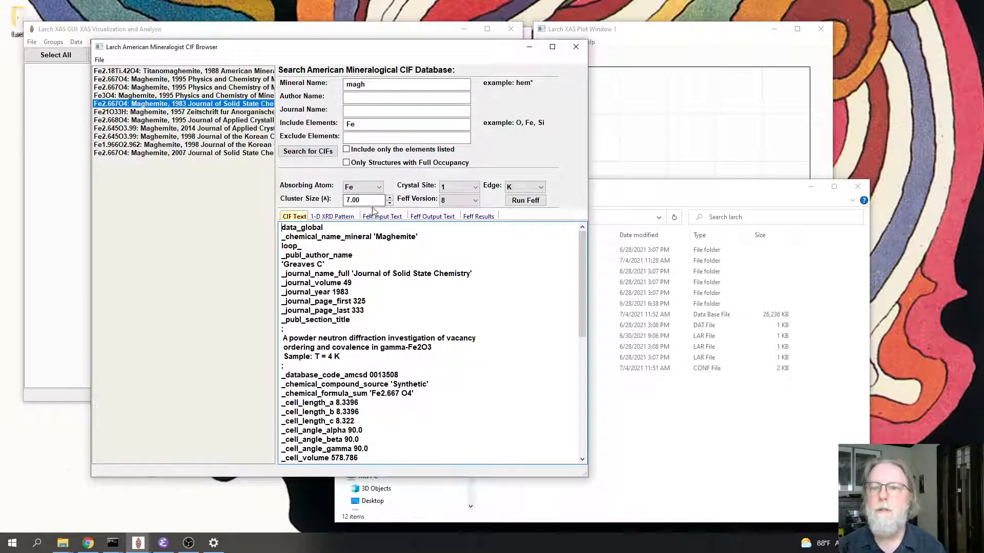
click(452, 188)
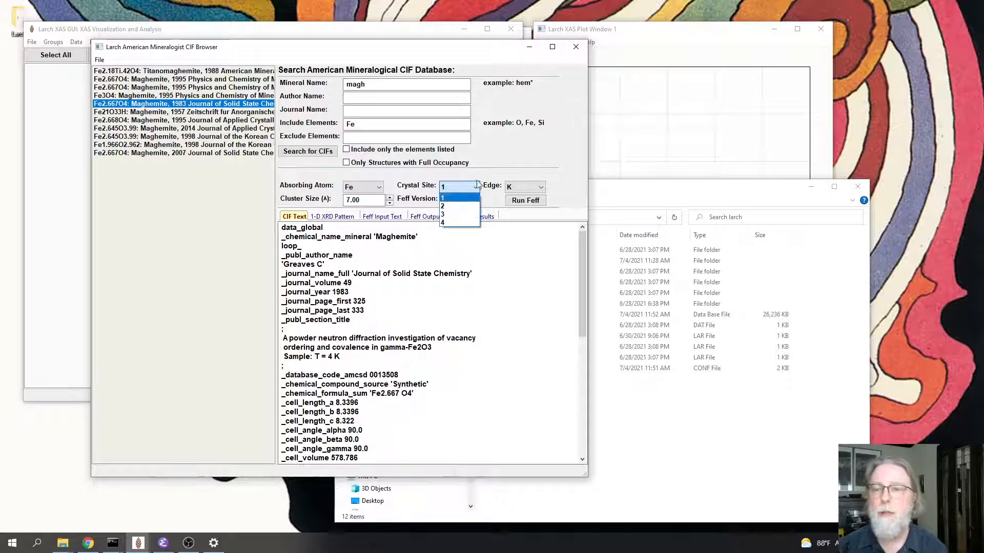
click(518, 147)
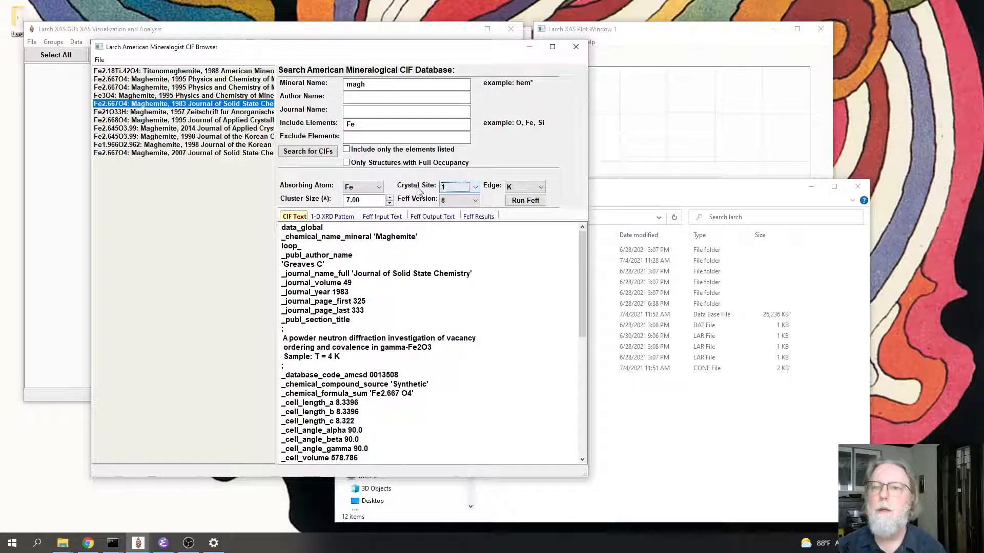
click(520, 188)
click(512, 165)
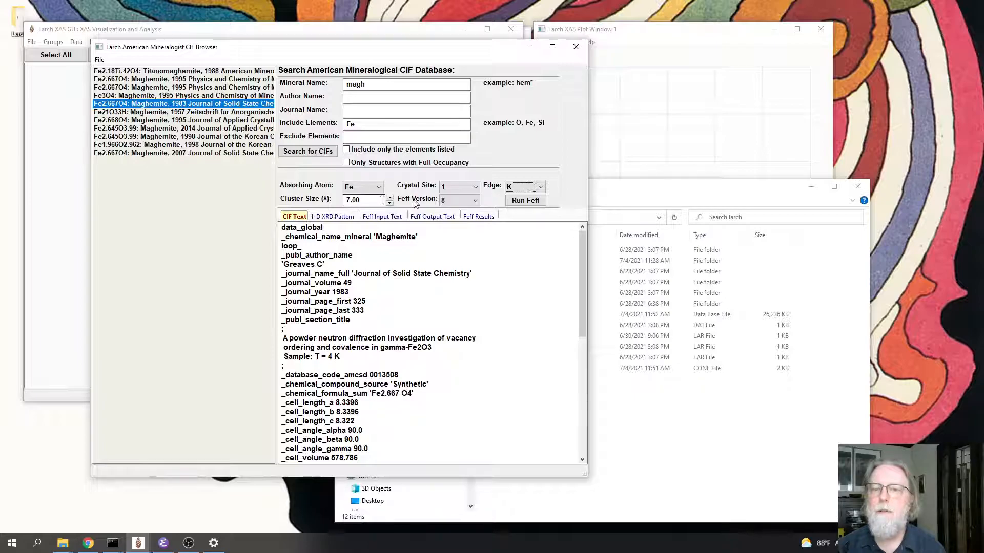
Step: Keep Feff version 8 and set the cluster size to 6 Å for the maghemite structure
click(453, 201)
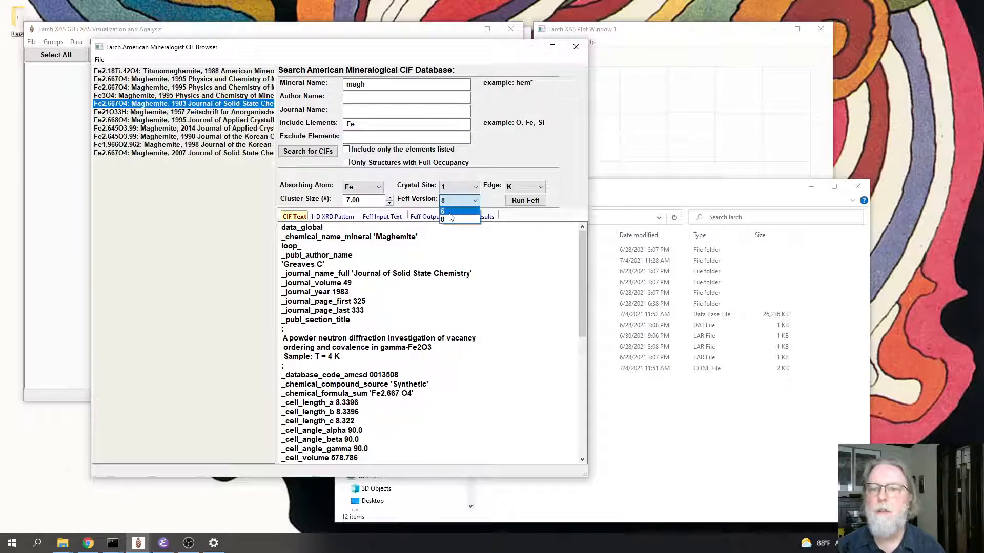
click(451, 220)
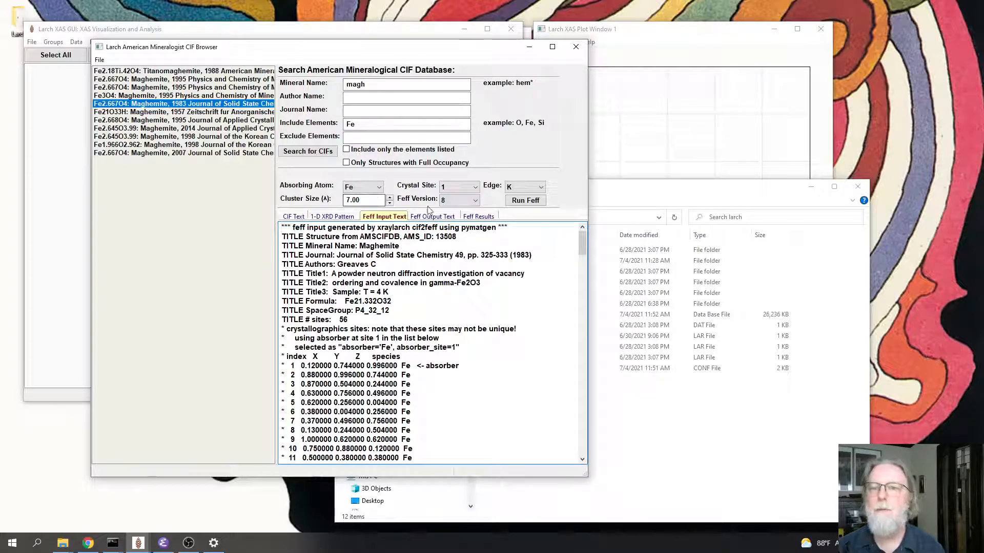
drag(377, 200, 328, 203)
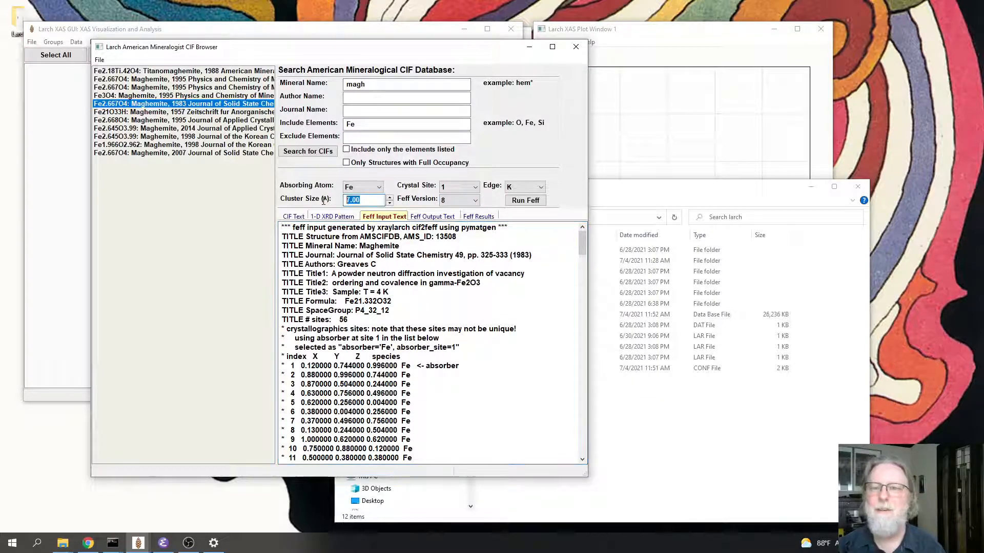
text(6)
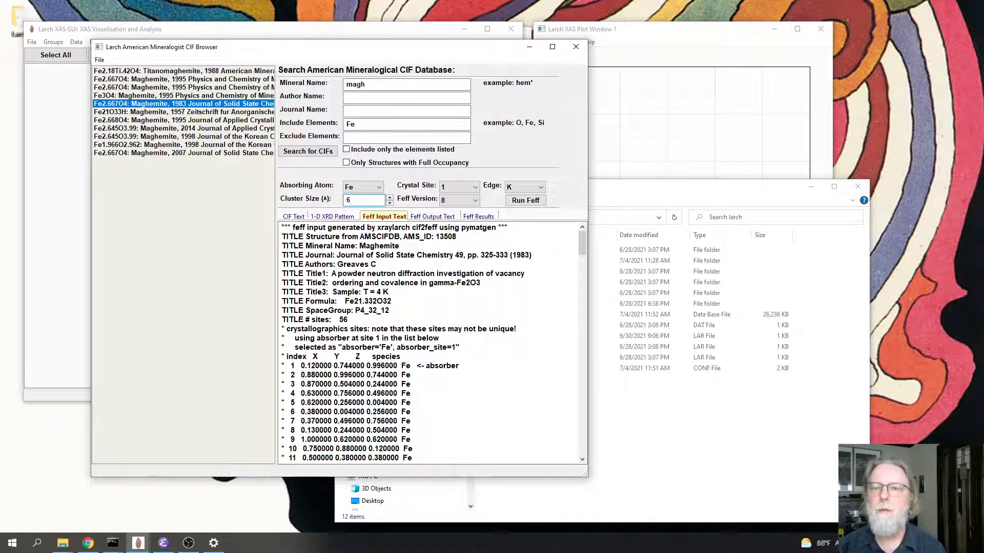
key(Return)
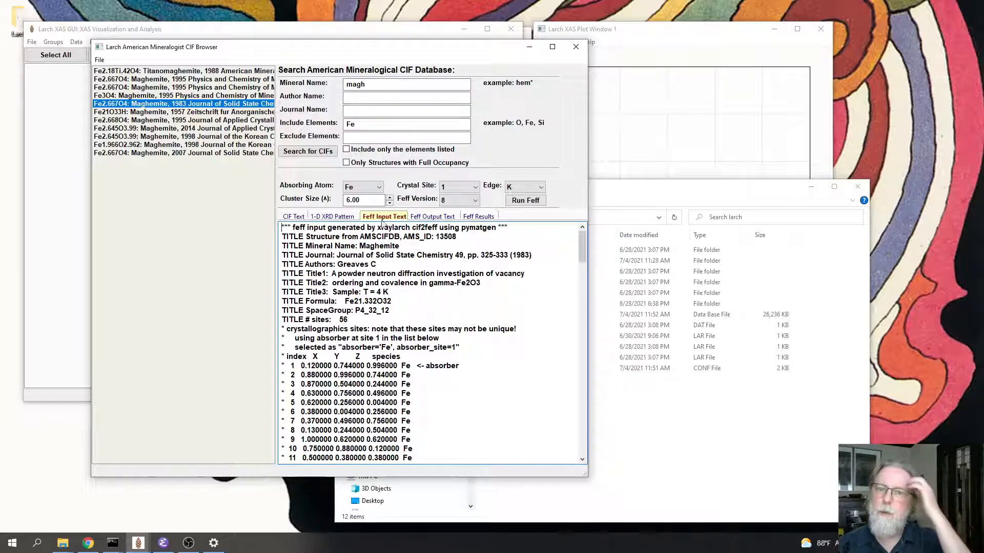
Step: Examine the maghemite entry's atom sites in the CIF text, its 1-D XRD pattern, and the settings in its Feff input text
click(295, 217)
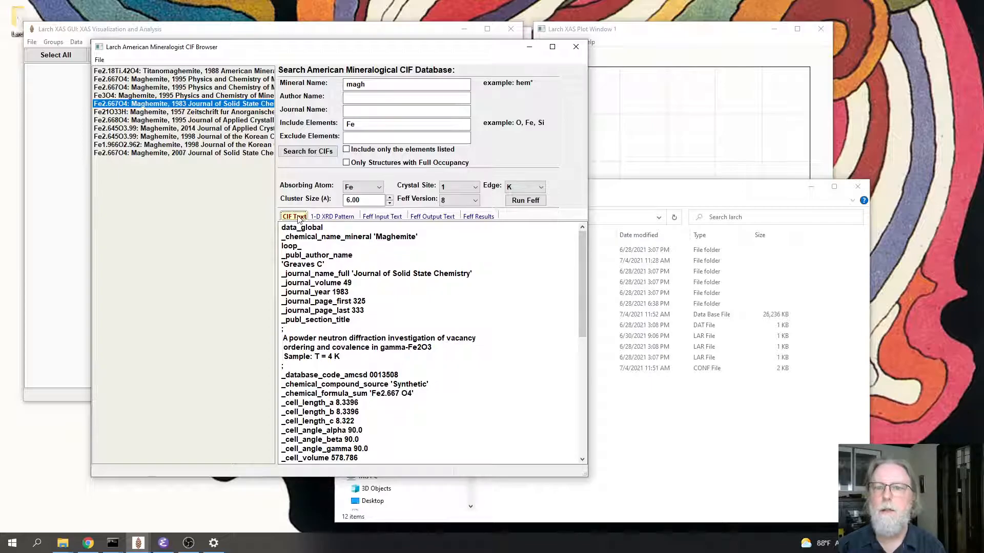
scroll(372, 298, down, 10)
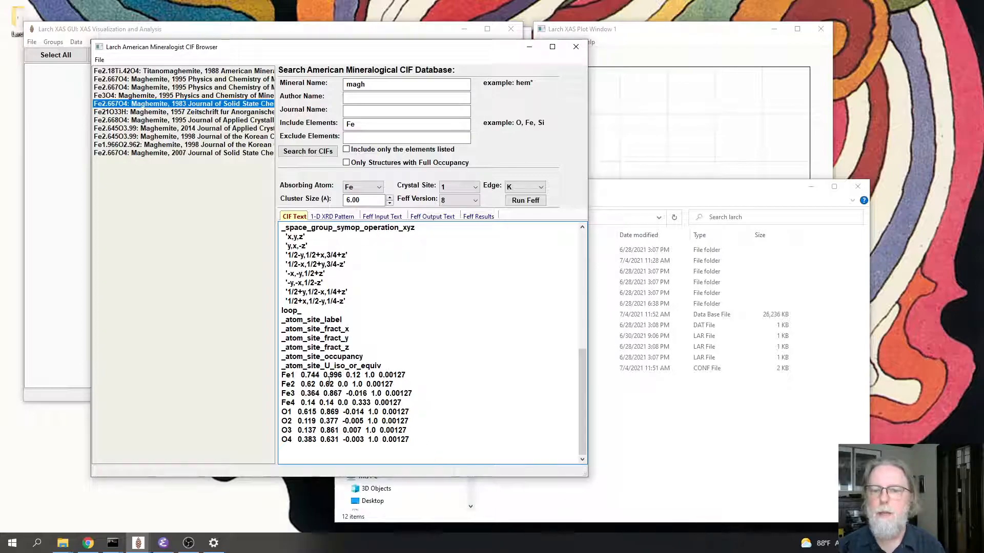
click(325, 218)
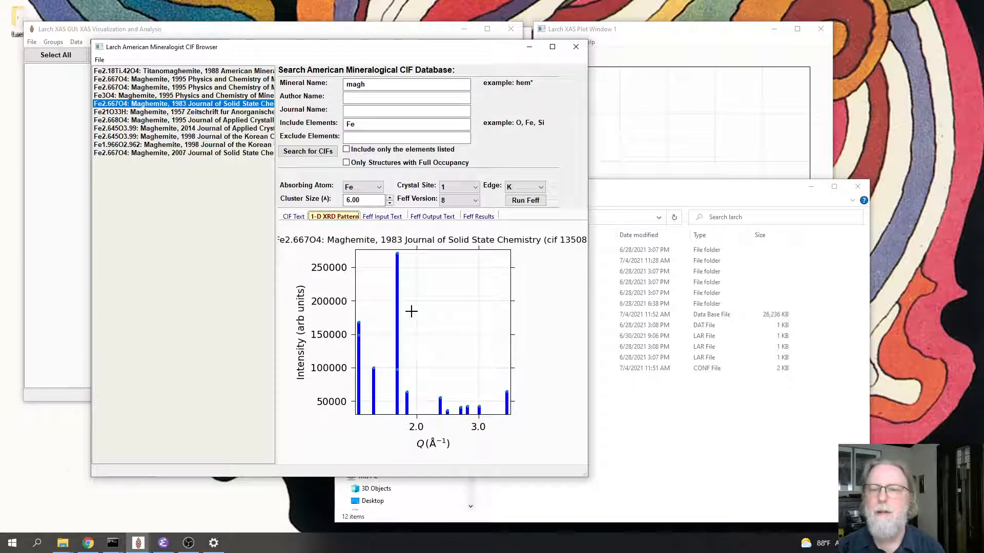
click(380, 217)
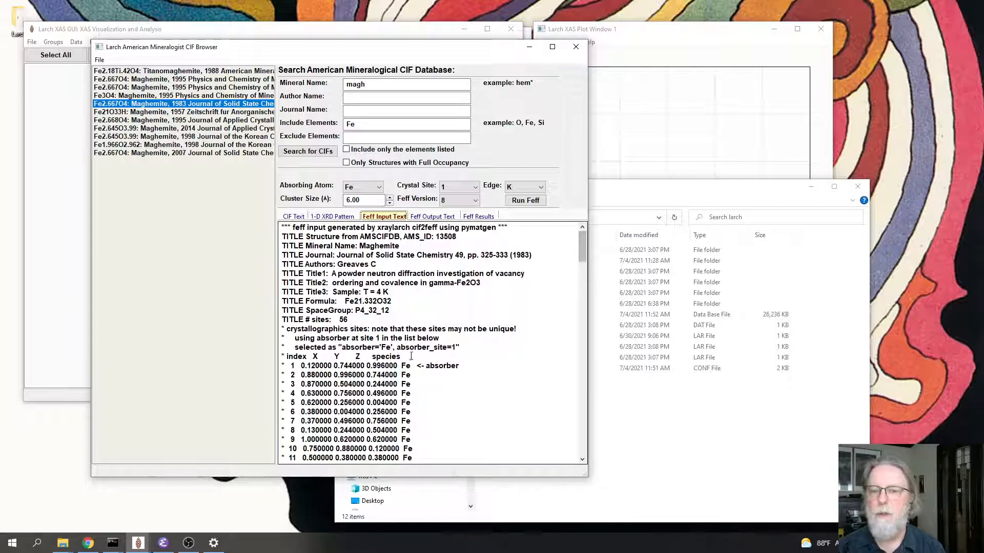
drag(585, 247, 587, 330)
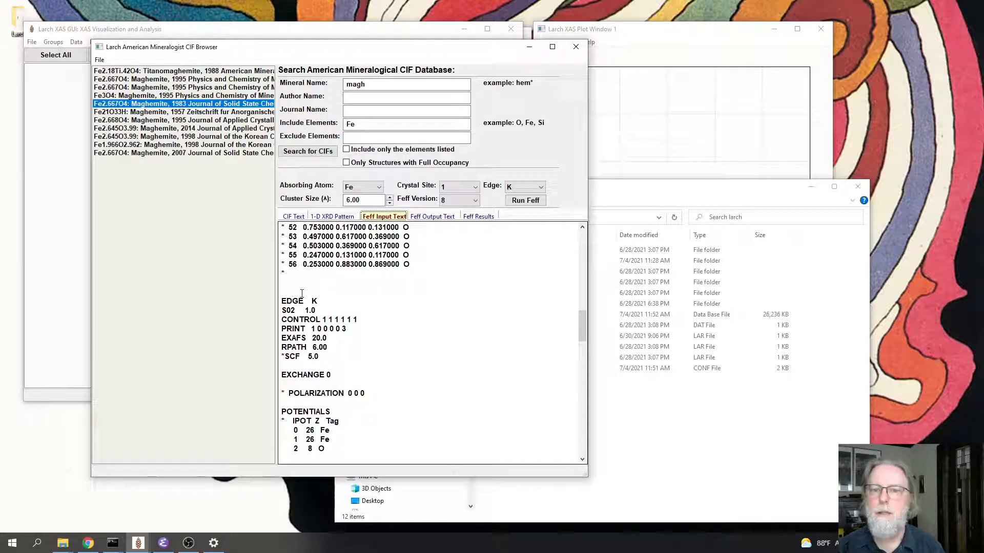
Step: Examine the maghemite Feff input's edge and S02 settings, its ATOMS coordinates, and how the potential indices correspond to the POTENTIALS list
drag(313, 291, 337, 307)
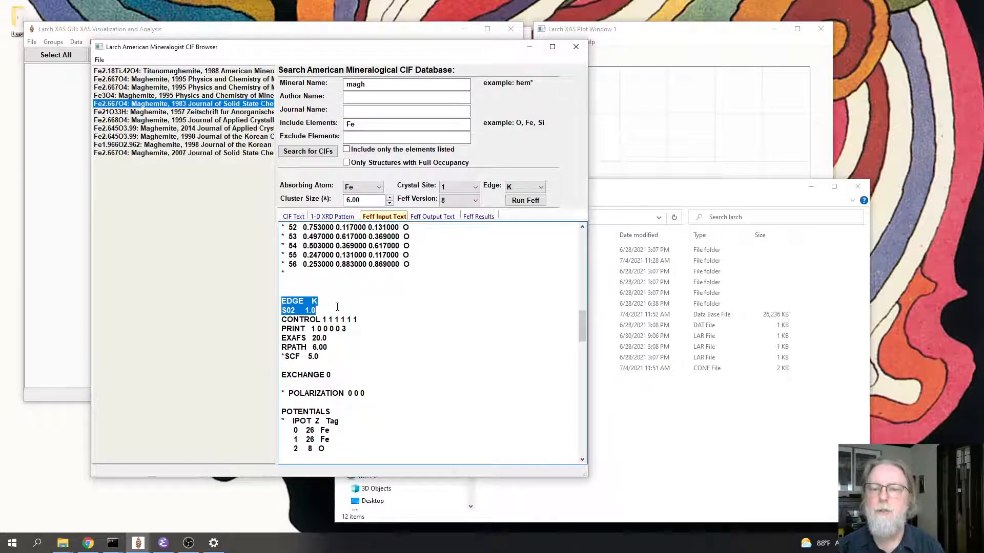
drag(579, 316, 579, 347)
drag(291, 262, 432, 303)
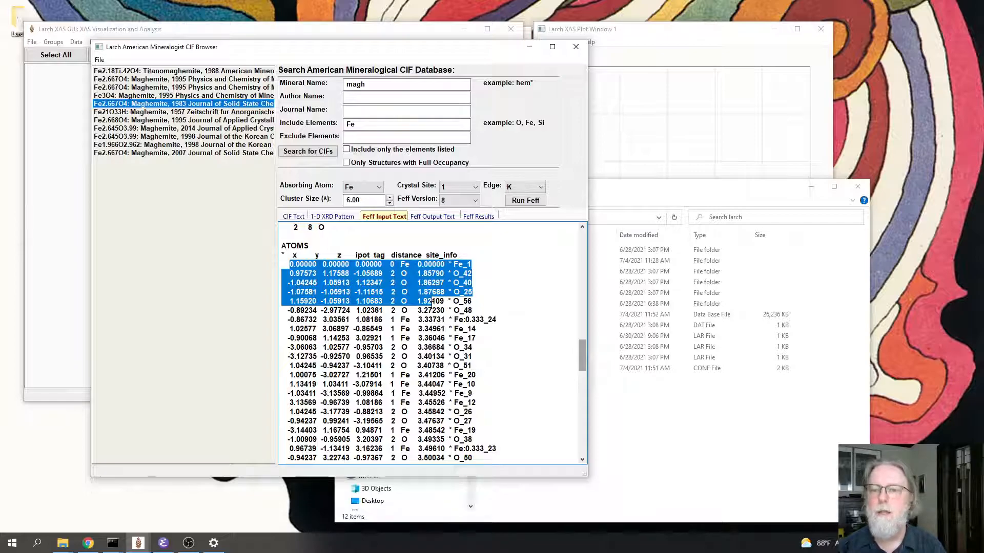
drag(432, 301, 470, 310)
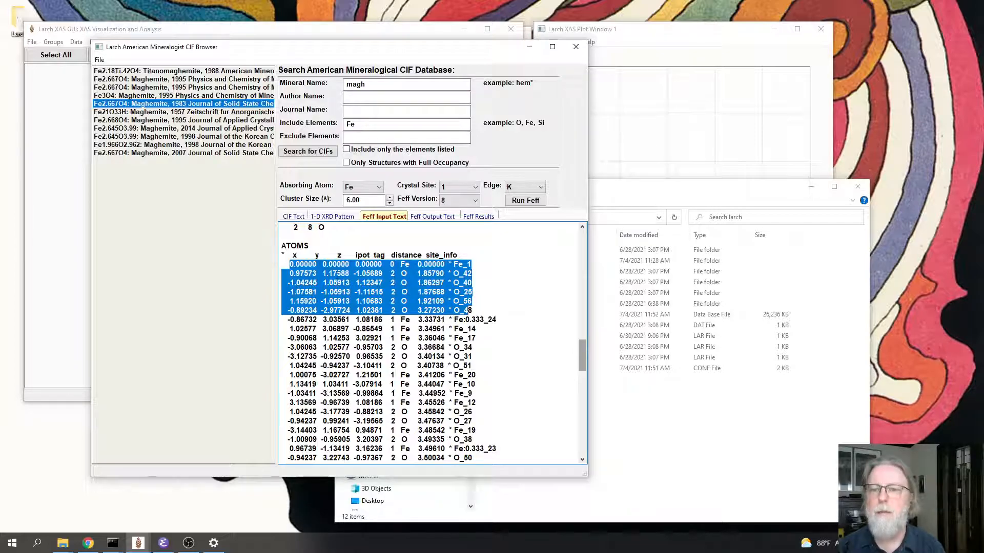
click(290, 265)
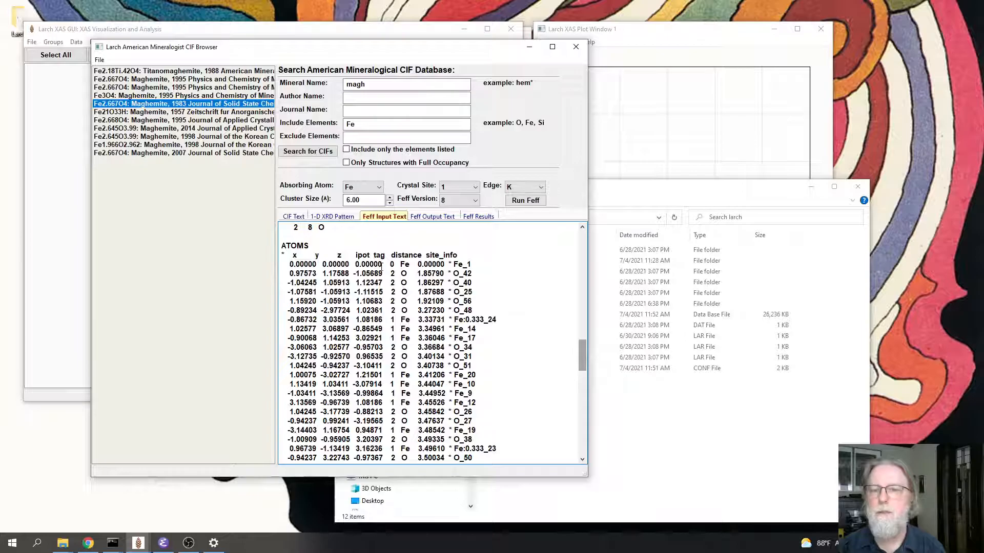
double_click(391, 265)
scroll(364, 270, up, 1)
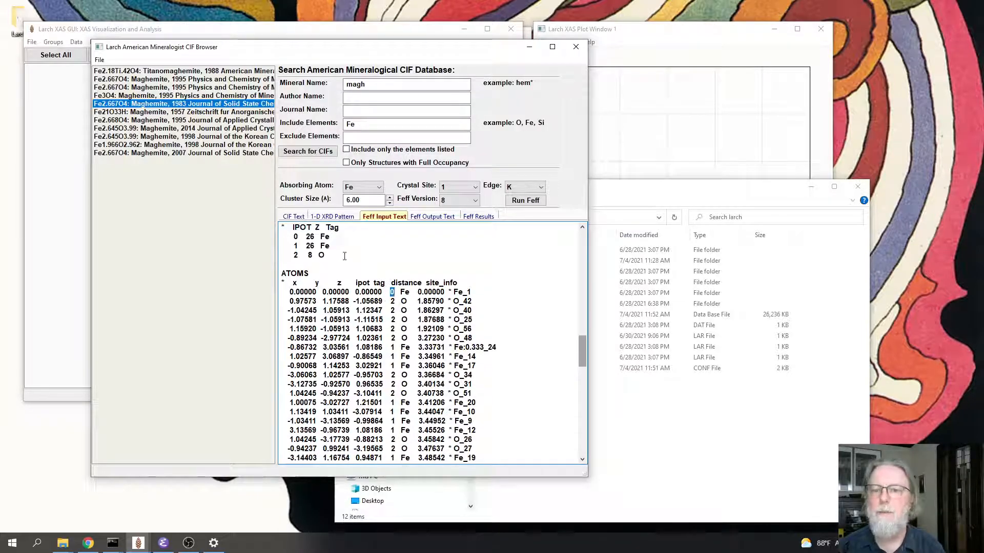
scroll(364, 269, up, 2)
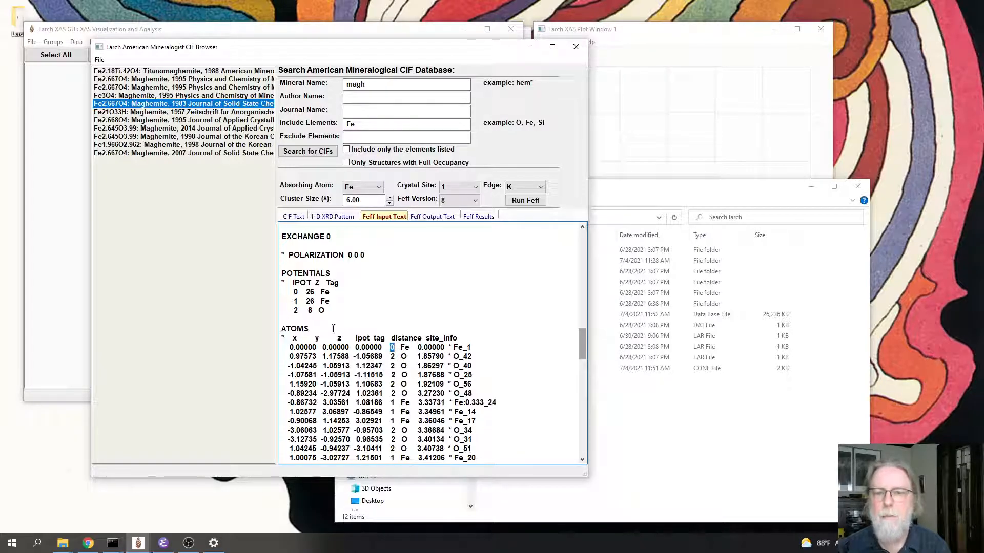
drag(286, 292, 331, 307)
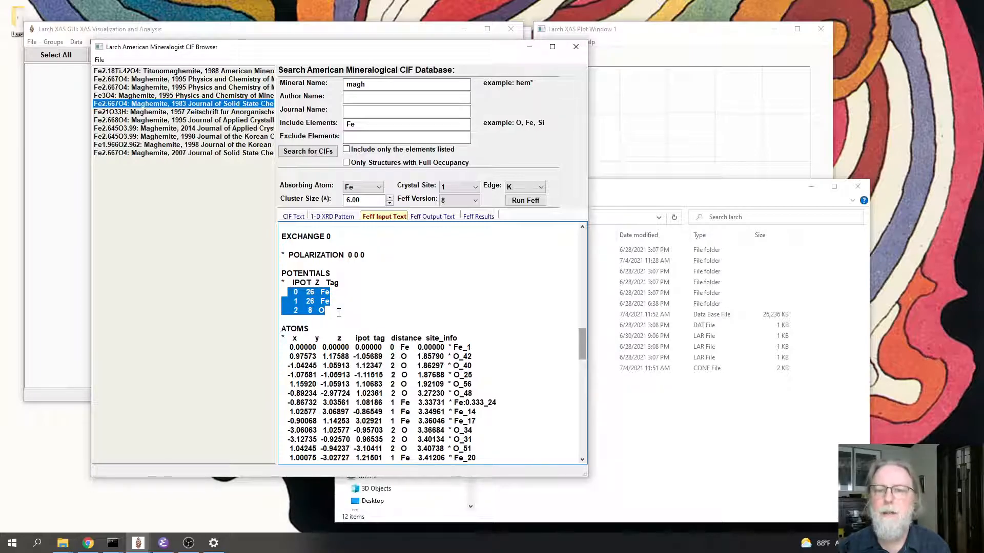
scroll(411, 327, up, 2)
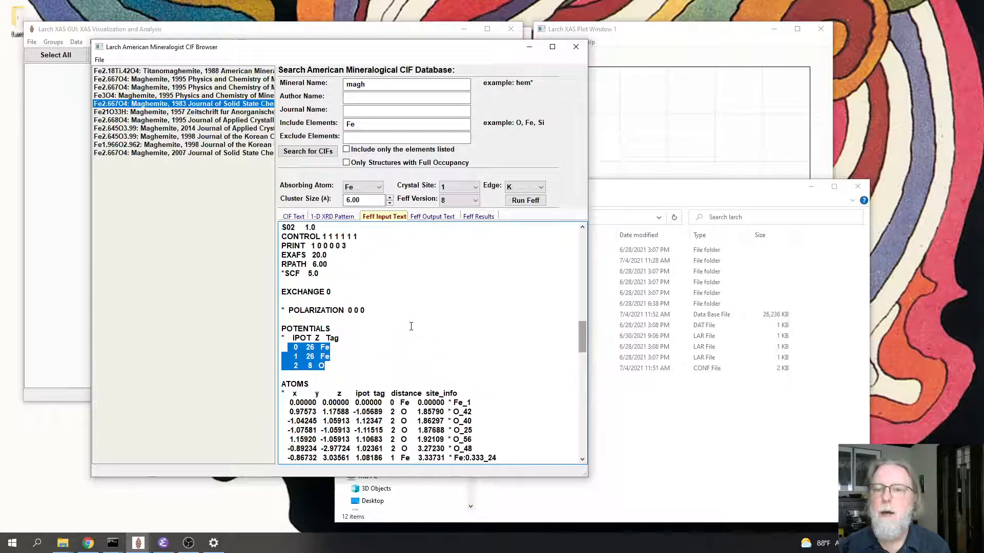
scroll(468, 348, up, 7)
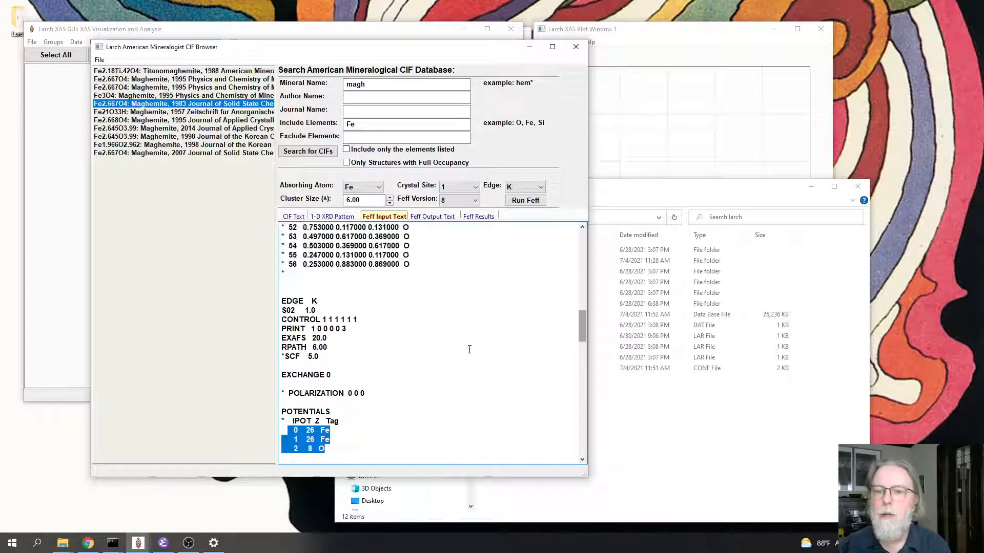
scroll(468, 348, down, 8)
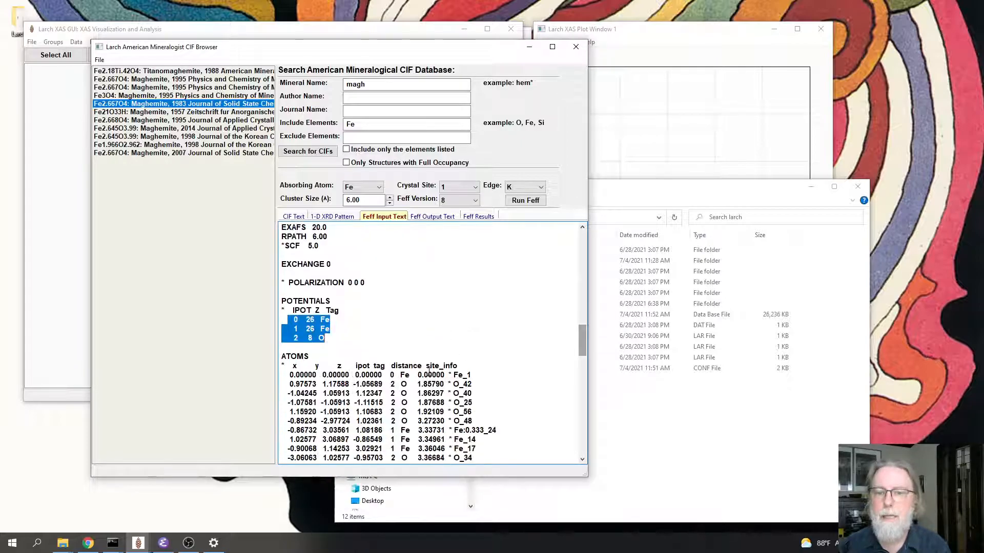
Step: Try substituting Mn, atomic number 25, for the absorbing Fe in potential 0 and in the central atom's tag
click(439, 370)
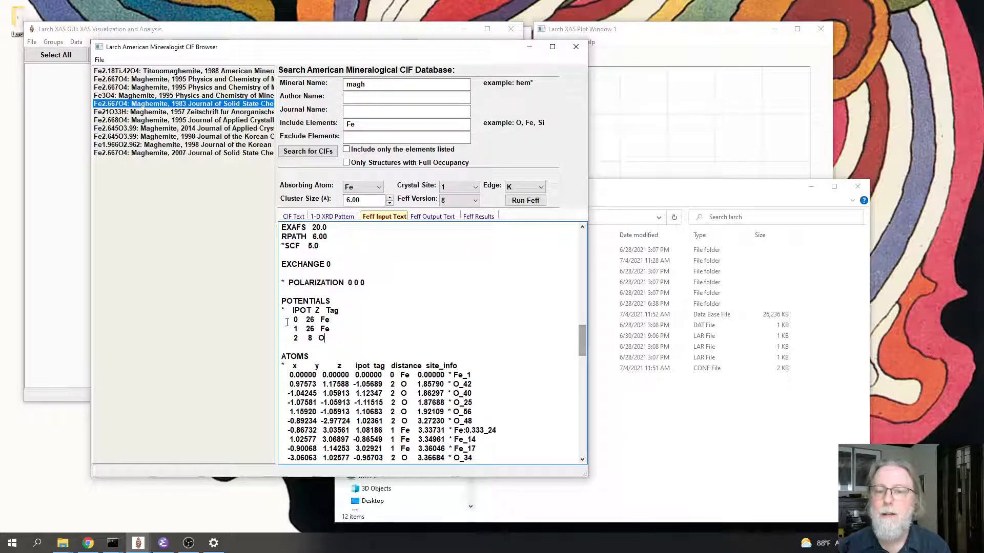
text(5)
key(BackSpace)
text(Mn)
click(411, 376)
key(BackSpace)
key(BackSpace)
text(Mn)
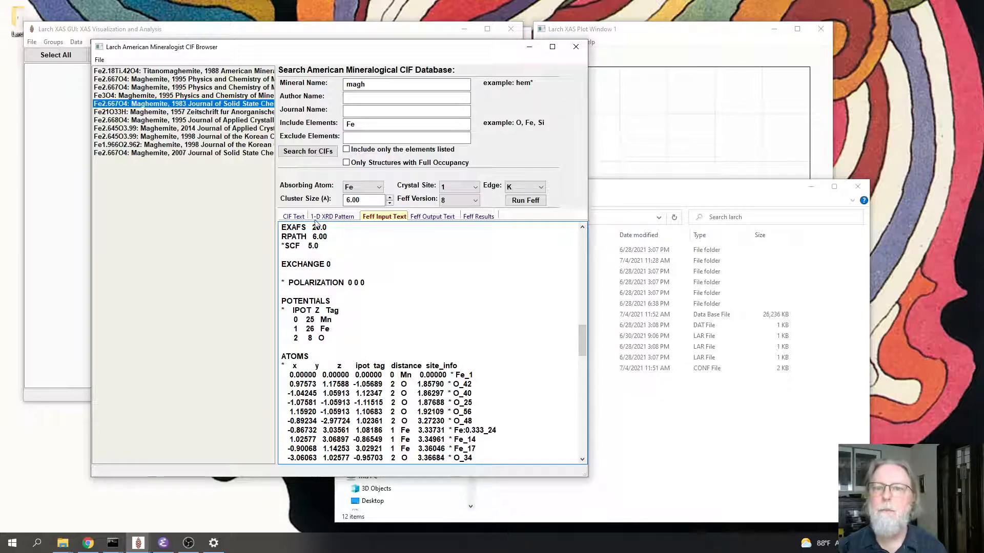
Step: Switch to the CIF text and back to regenerate the Feff input, discarding the Mn substitution, and check the potentials
click(296, 218)
click(382, 217)
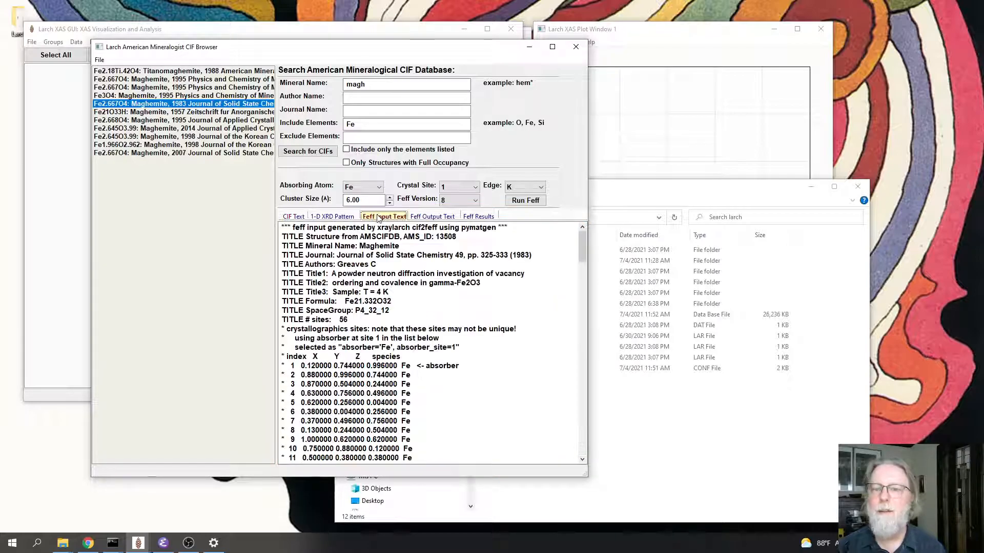
scroll(429, 295, down, 12)
scroll(428, 295, down, 13)
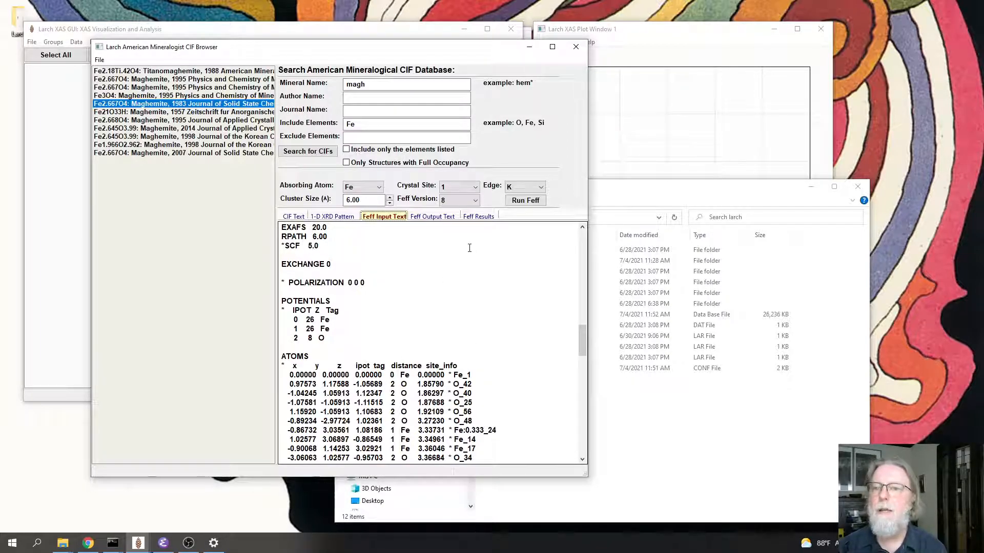
Step: Run Feff for the maghemite structure and open its output folder Fe1_K_Maghemite_cif13508 inside Larch's feff folder in File Explorer
click(519, 204)
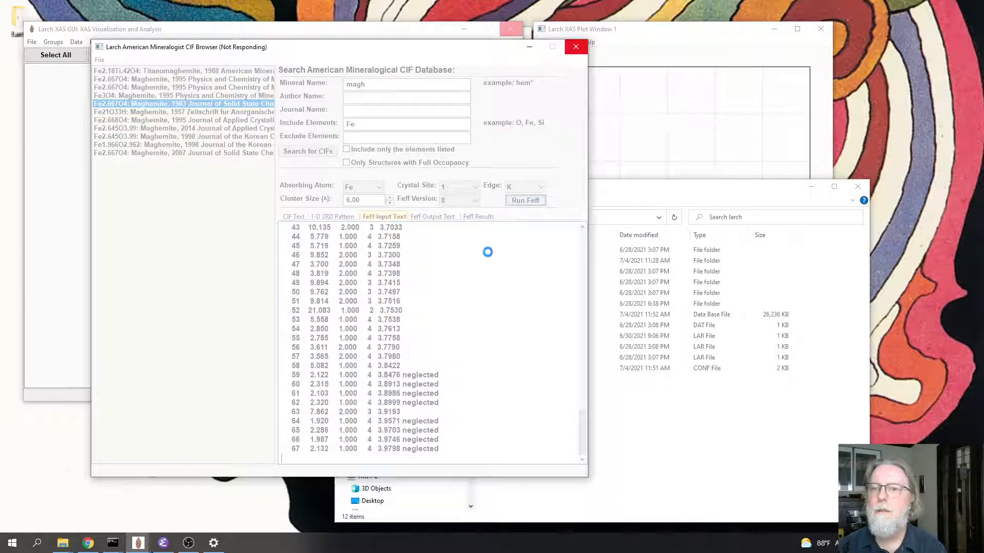
click(622, 194)
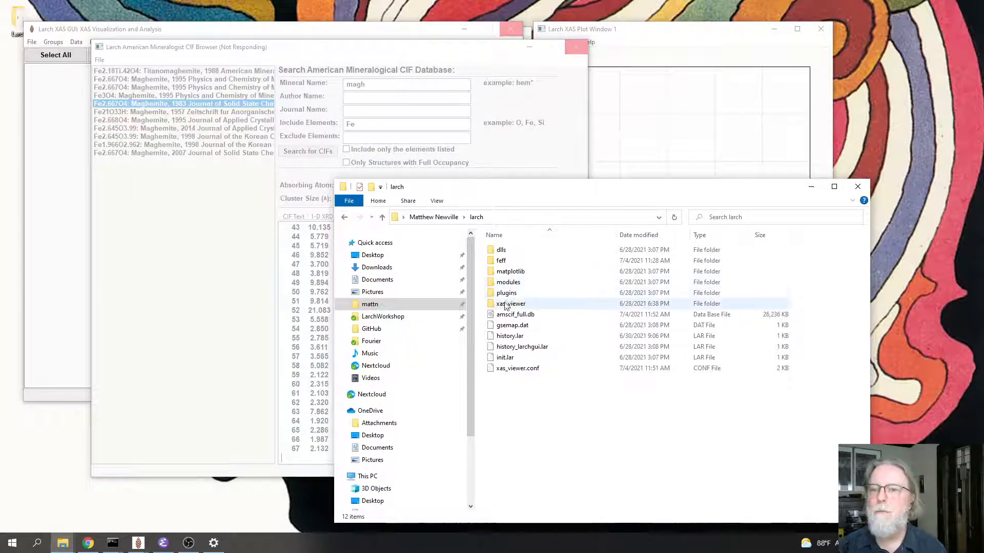
double_click(502, 261)
double_click(512, 251)
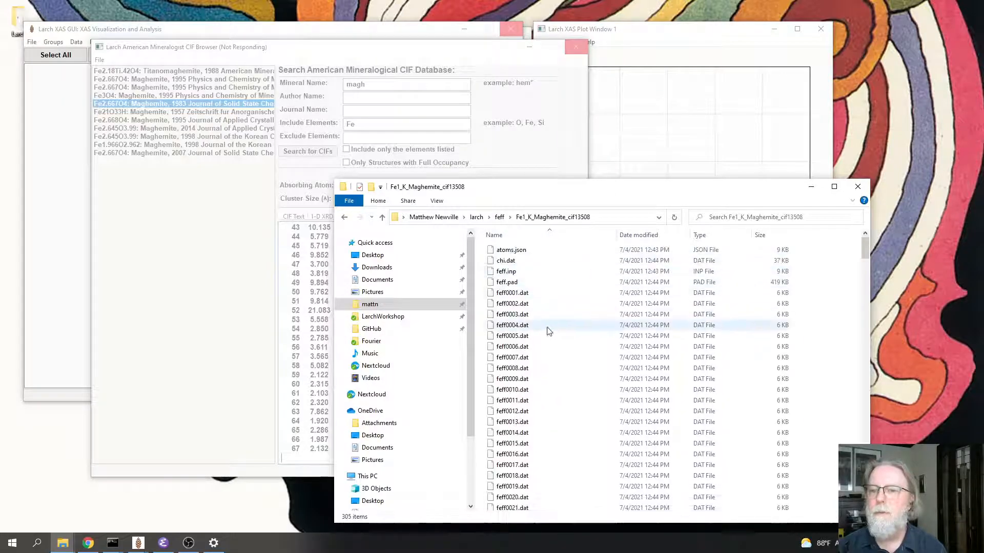
Step: Browse the generated feff .dat files, go back up to the feff folder, and return to Larch's CIF browser
scroll(548, 325, down, 15)
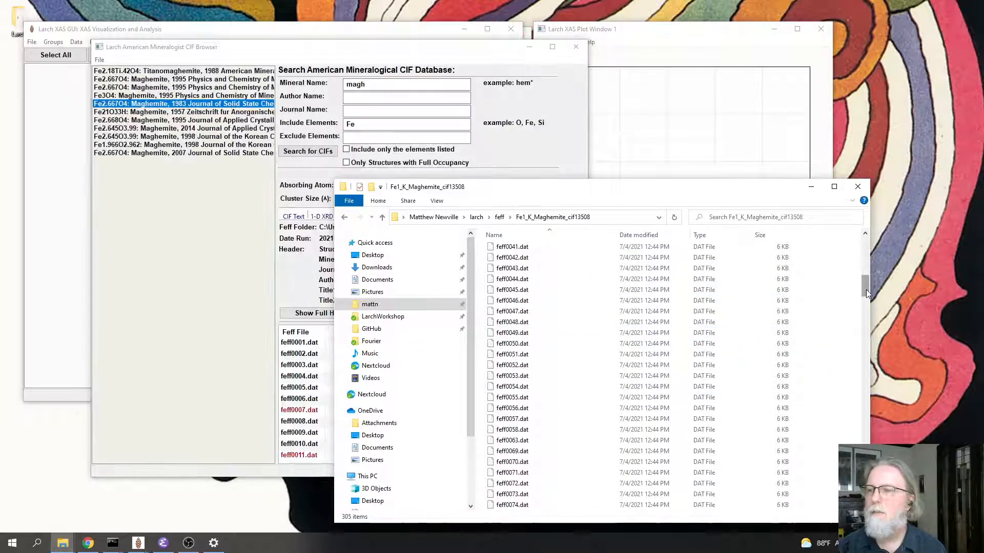
scroll(866, 290, down, 12)
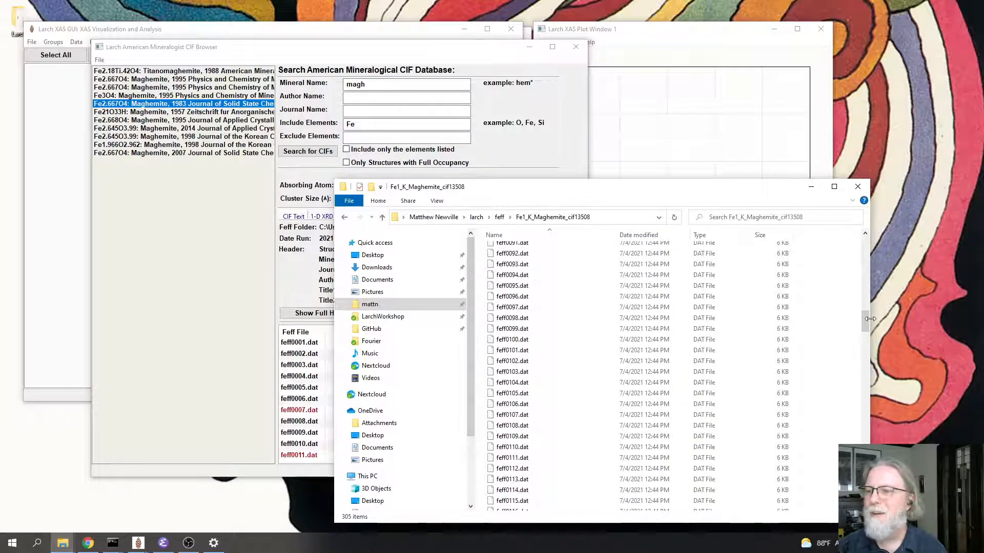
scroll(862, 345, down, 16)
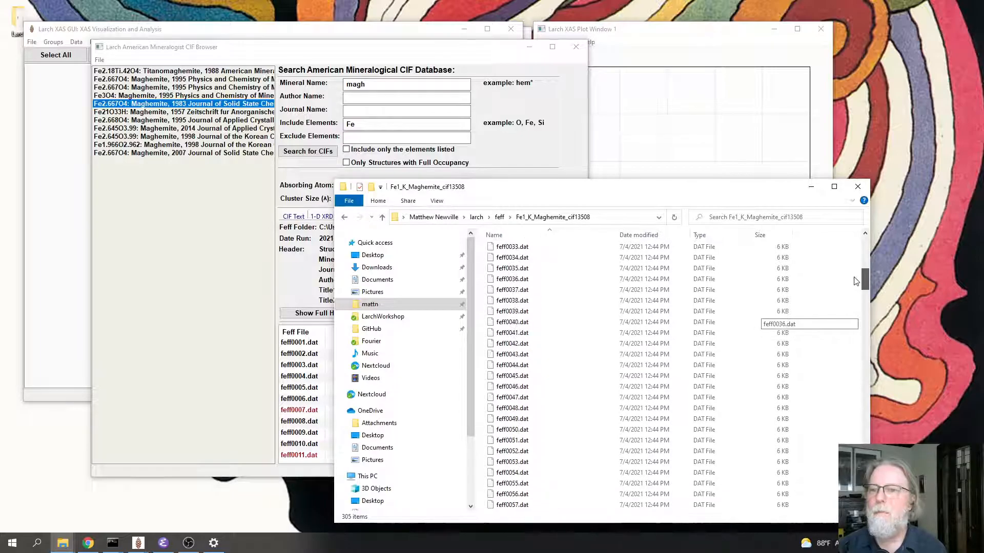
click(498, 217)
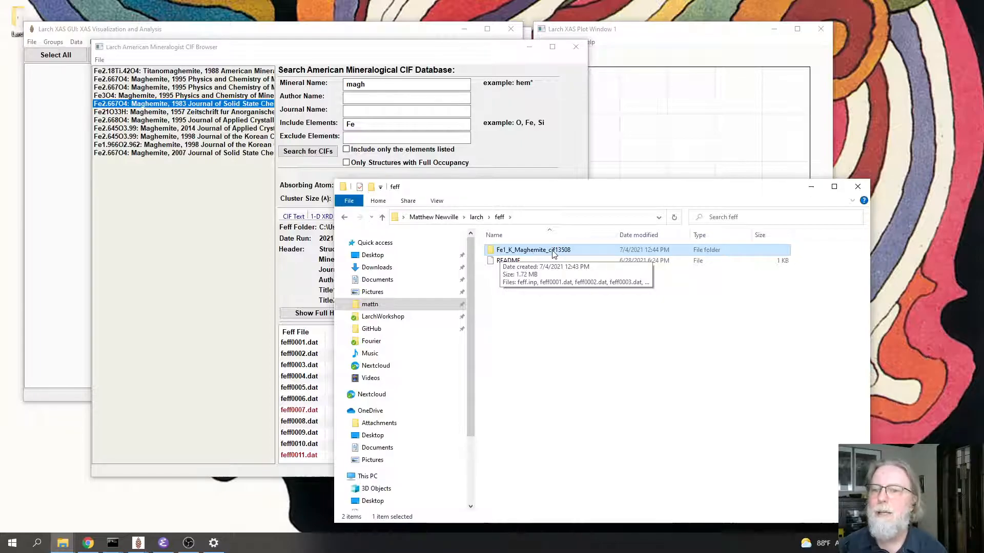
click(516, 175)
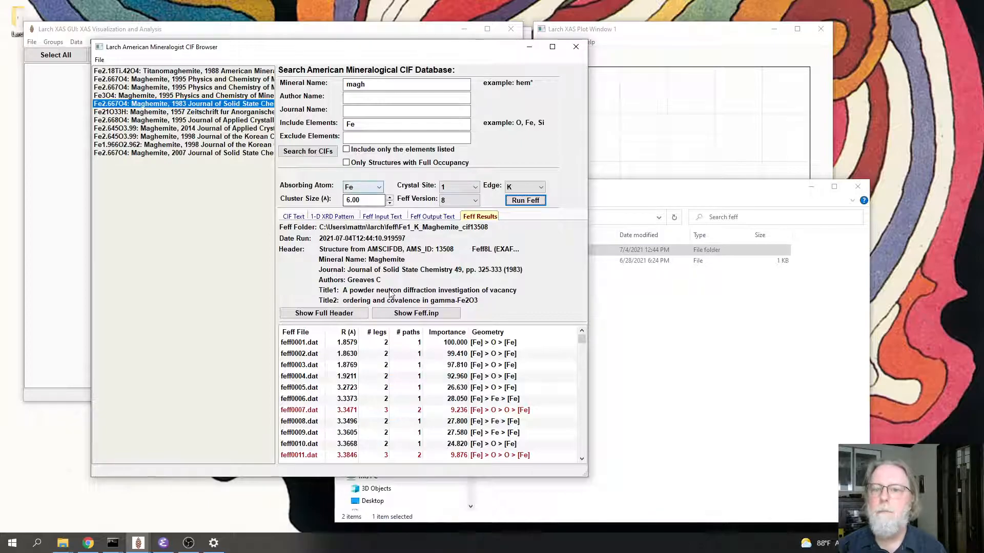
Step: Revisit the Feff input text and output location, and inspect the feff0001.dat and feff0002.dat paths in the maghemite Feff results
click(392, 217)
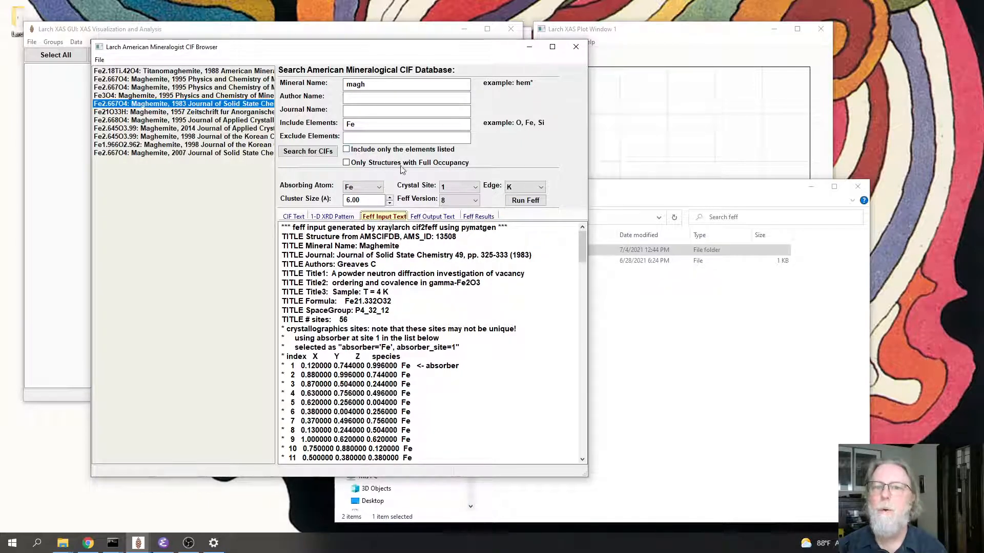
click(479, 217)
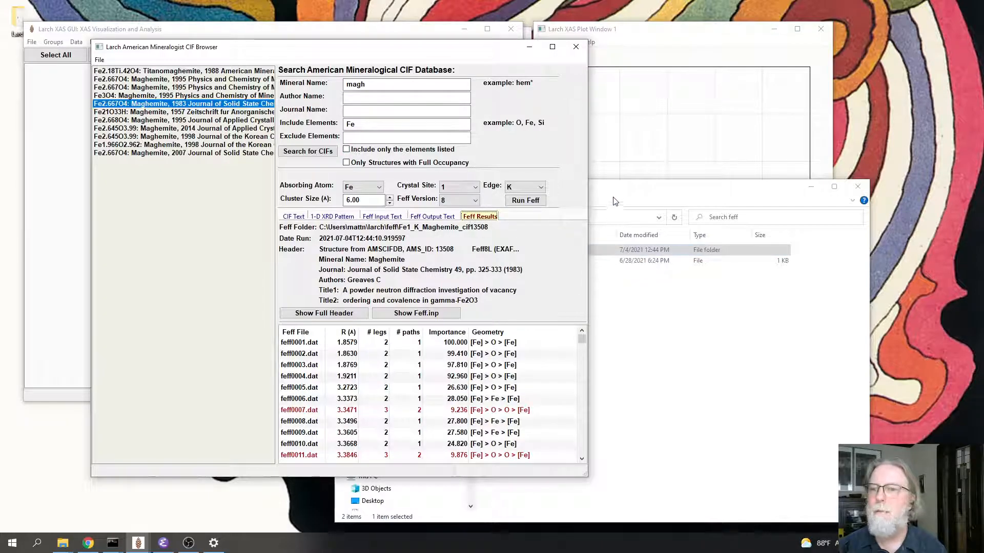
click(614, 203)
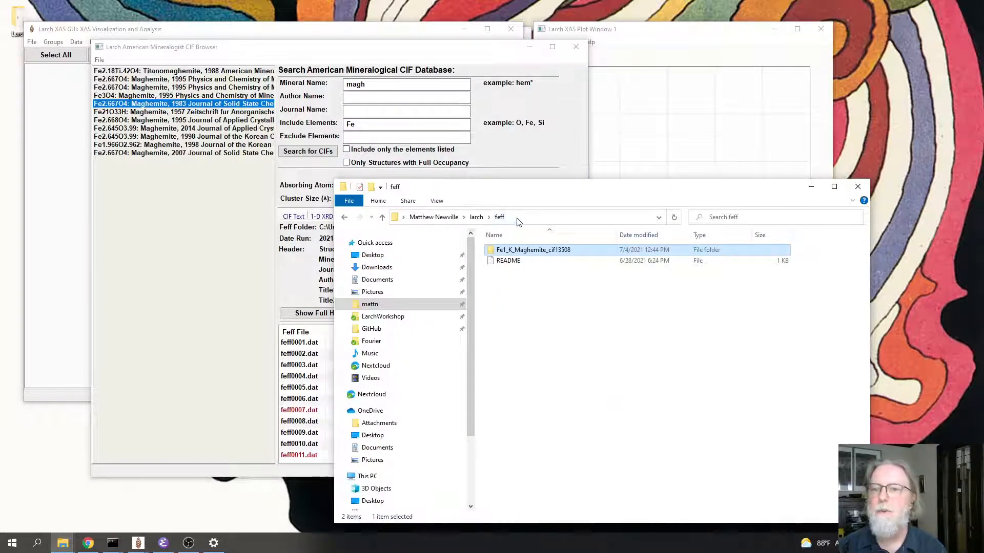
click(525, 168)
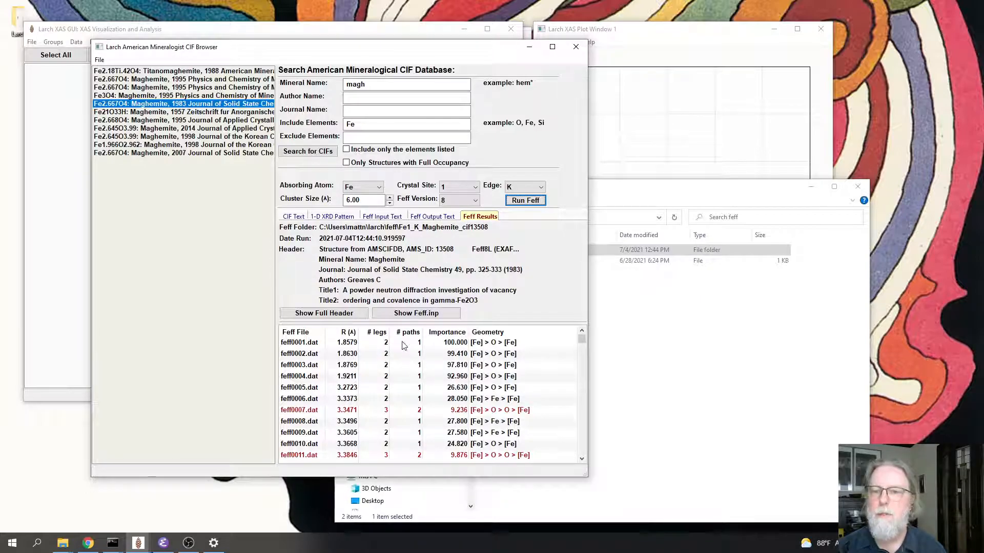
click(383, 345)
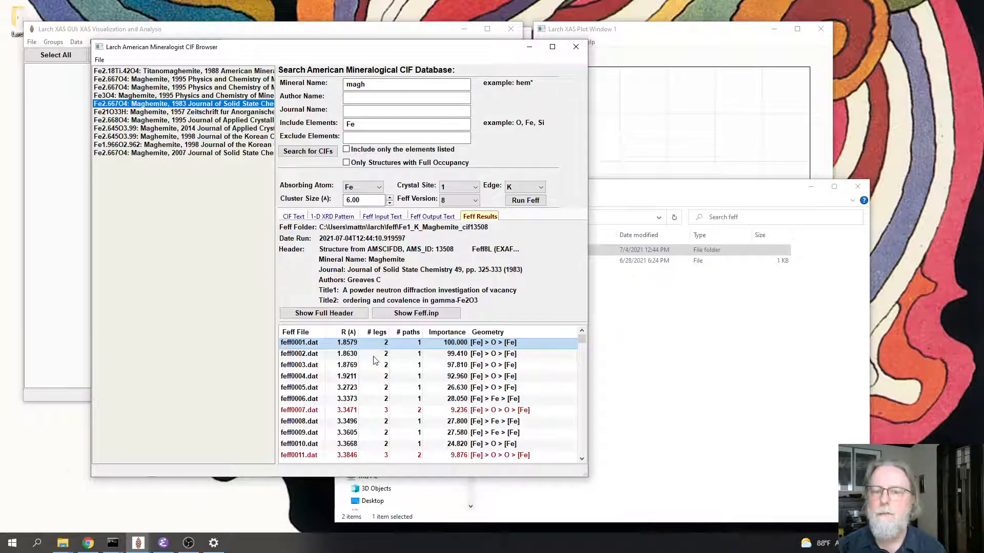
click(373, 357)
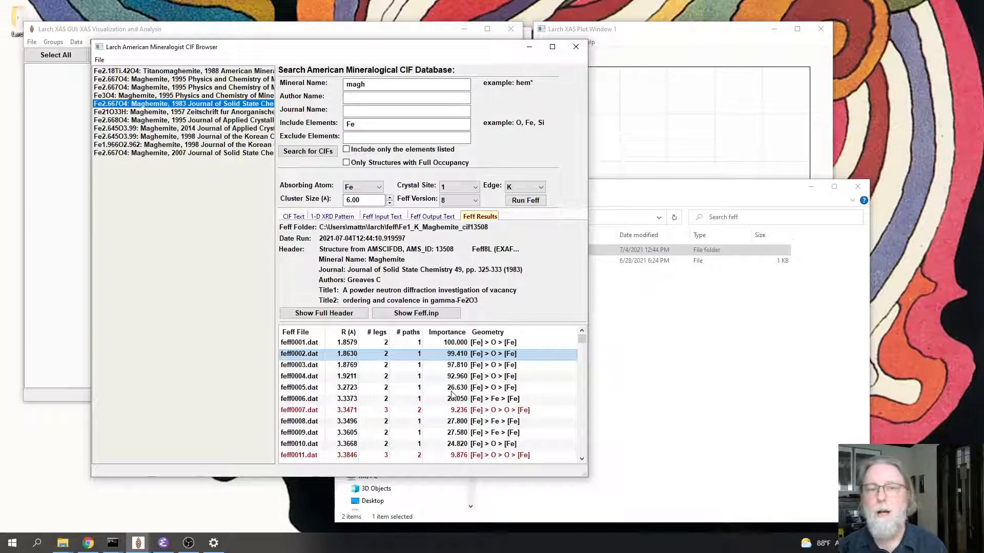
Step: Search the database for the mineral name copper with the Fe element requirement removed
drag(367, 85, 319, 96)
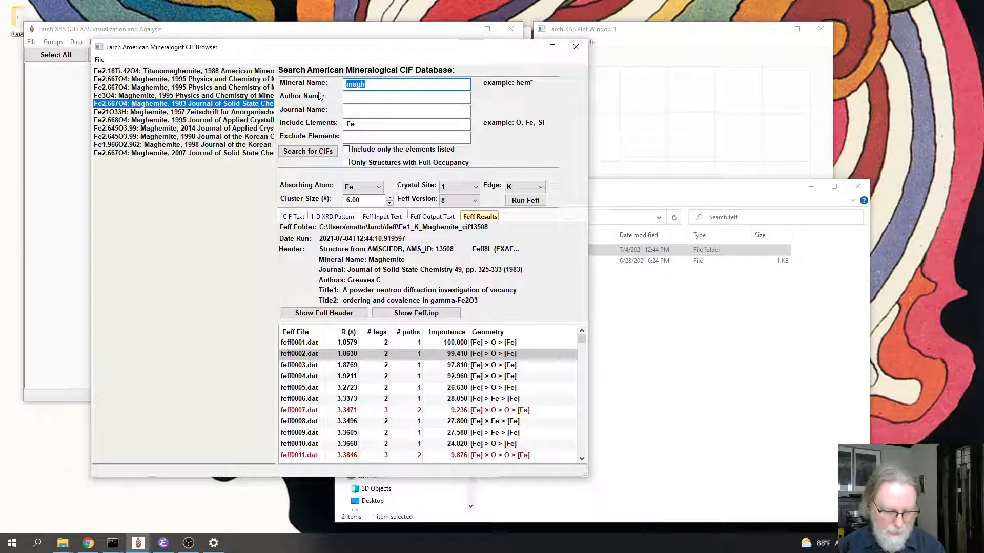
text(copper)
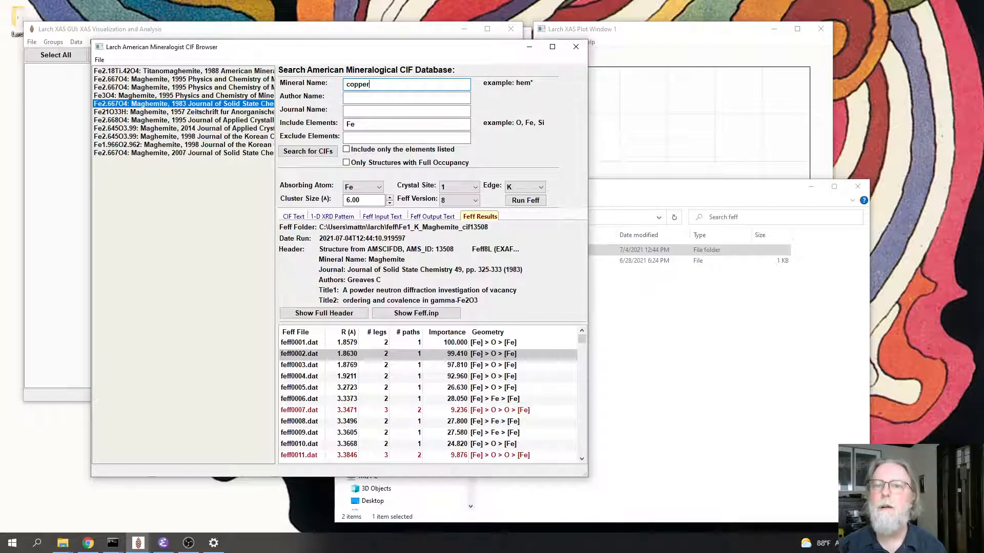
click(359, 123)
key(BackSpace)
key(BackSpace)
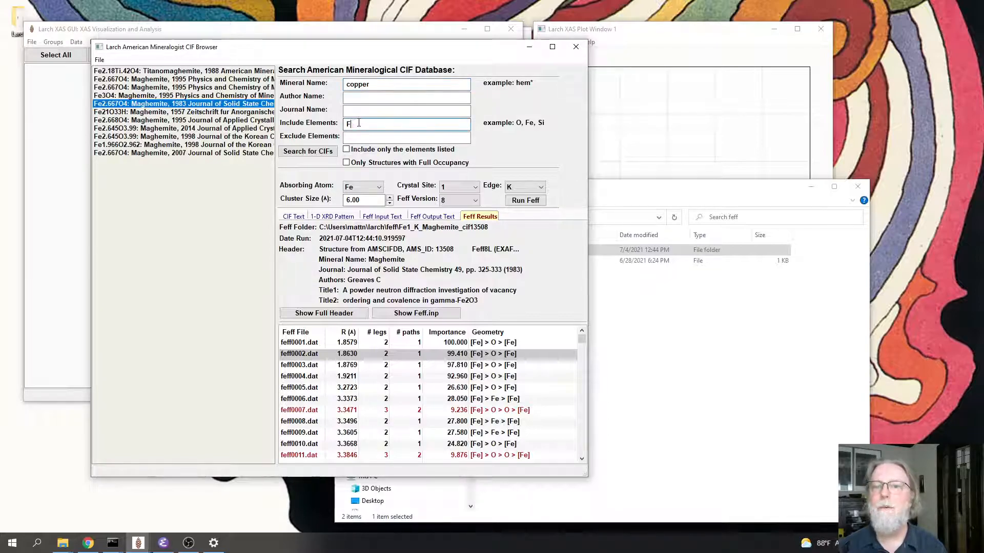
click(307, 151)
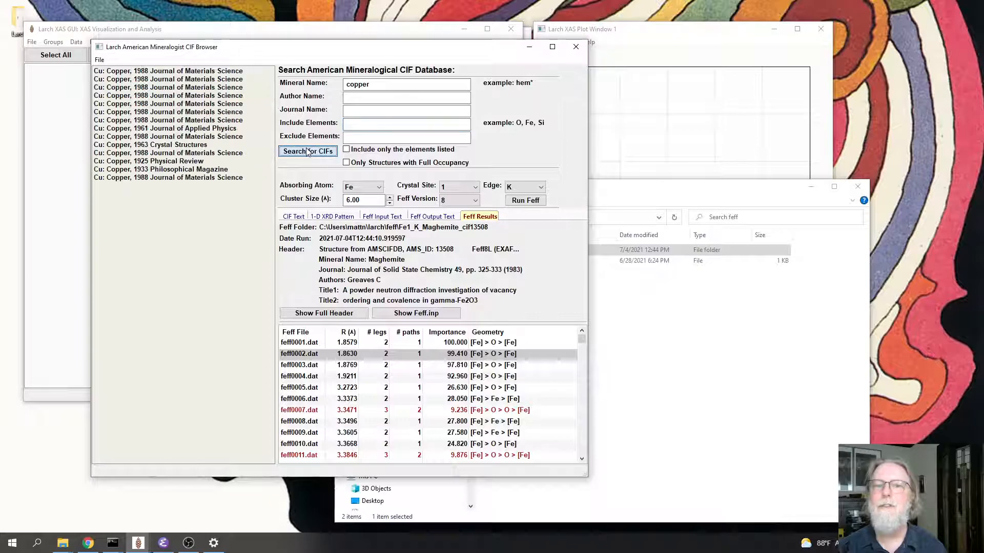
Step: Load the 1963 Crystal Structures copper entry and examine its CIF atom site, 1-D XRD pattern and Feff input text
click(158, 147)
scroll(385, 270, down, 2)
scroll(385, 270, down, 20)
scroll(451, 309, down, 15)
drag(584, 379, 583, 451)
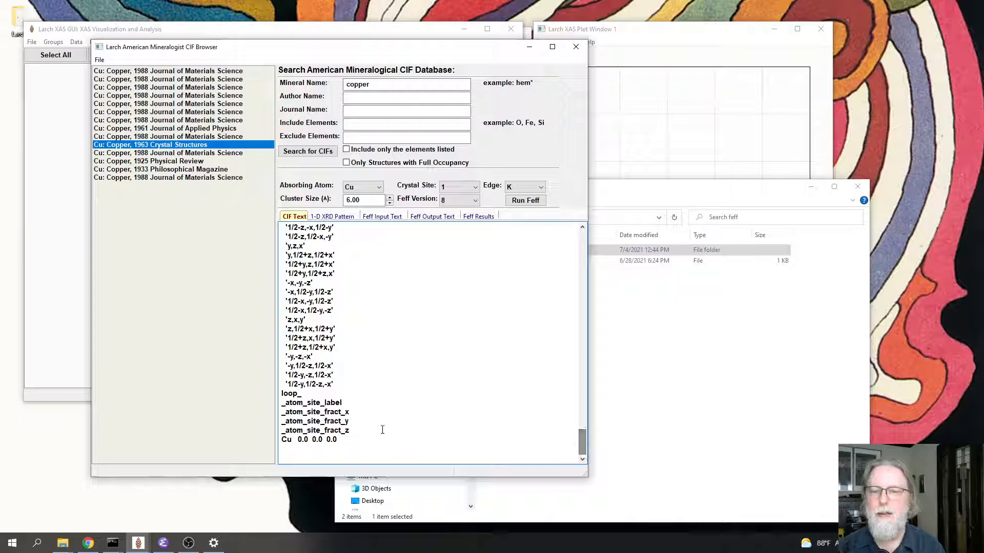
click(330, 218)
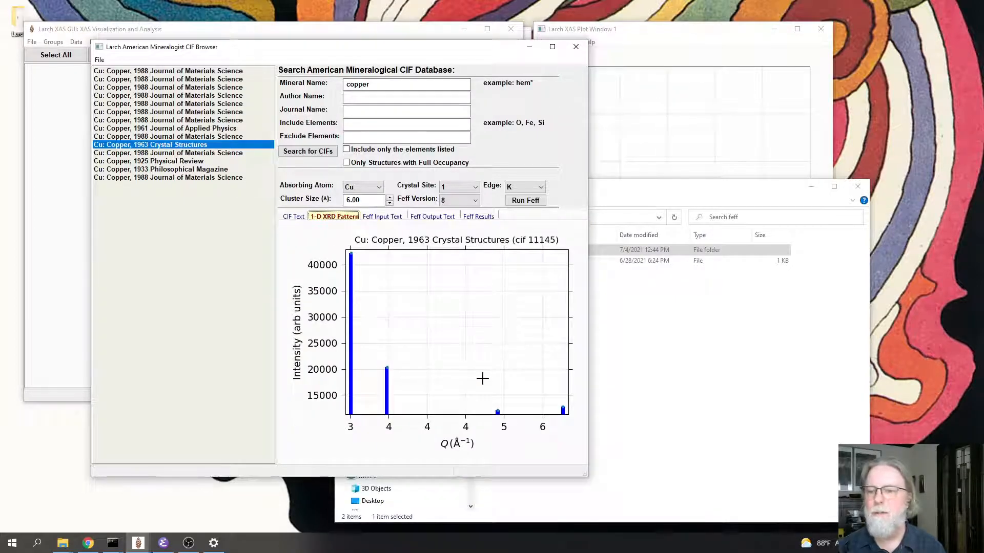
click(392, 217)
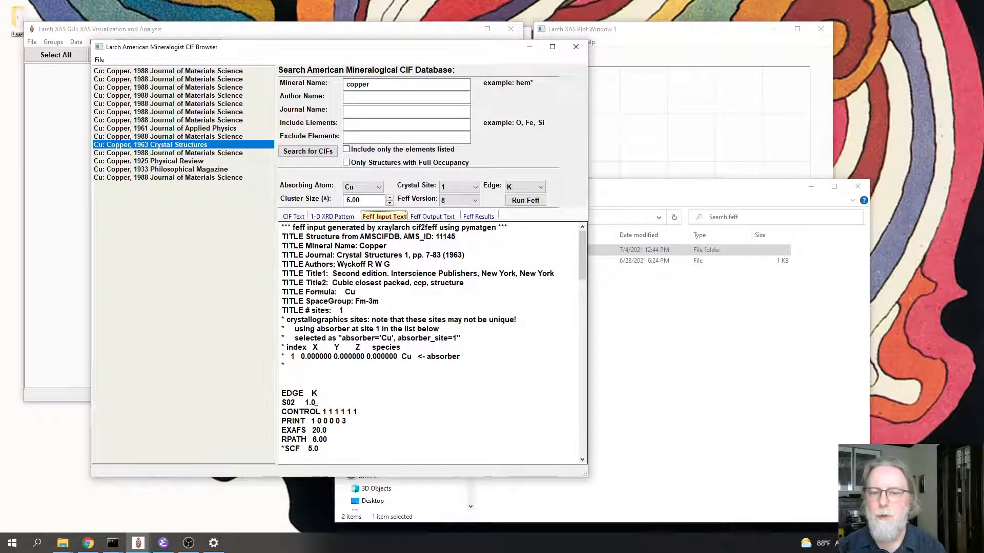
Step: Review the control settings, potentials and atom list in the copper Feff input, and run Feff on it
scroll(311, 406, down, 2)
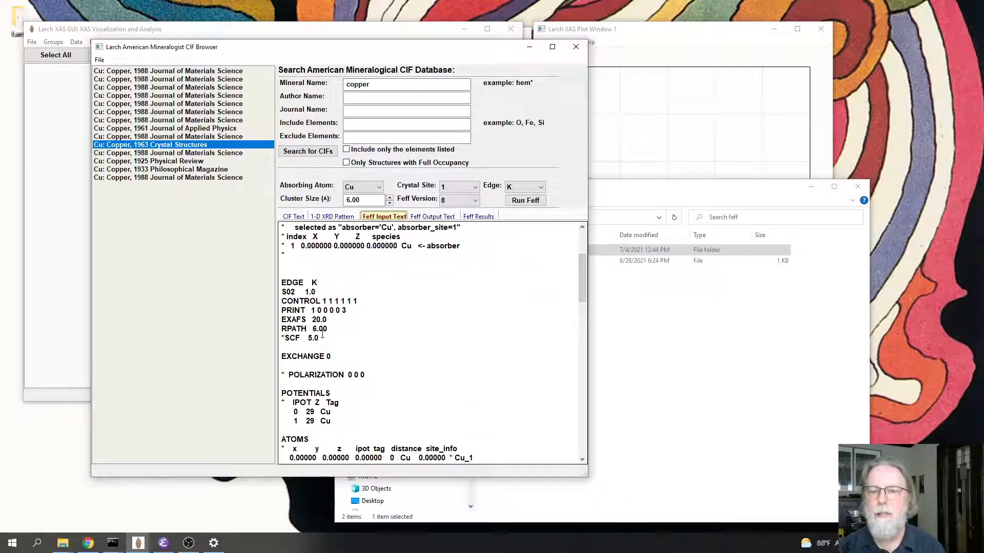
scroll(323, 336, down, 2)
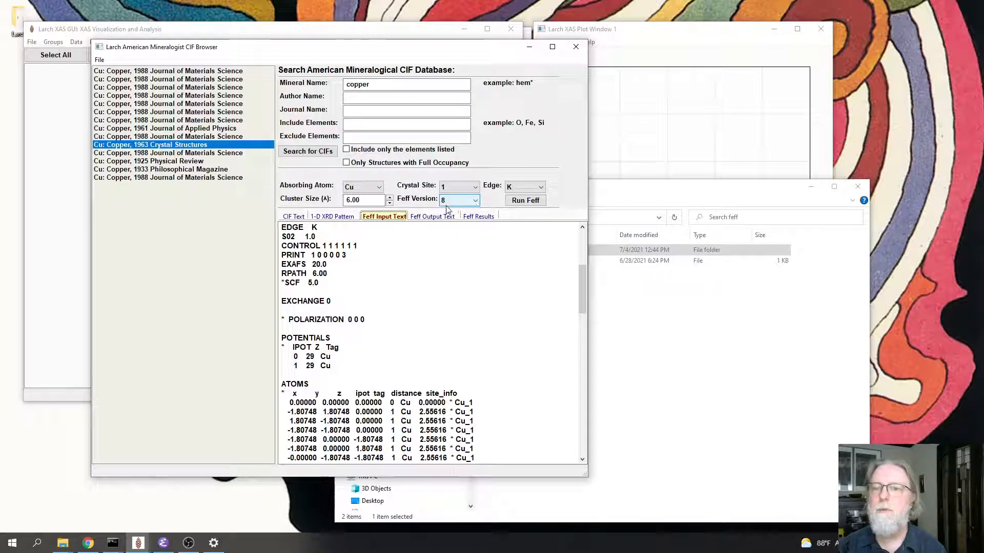
click(523, 200)
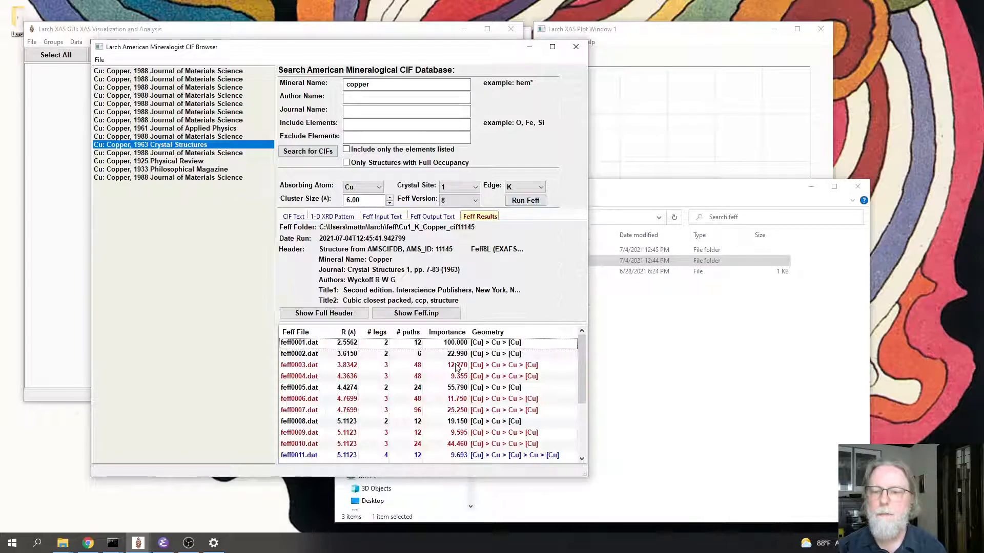
Step: Inspect the feff0001.dat and feff0002.dat paths in the copper Feff results, and view and close the run's Feff.inp file
click(314, 343)
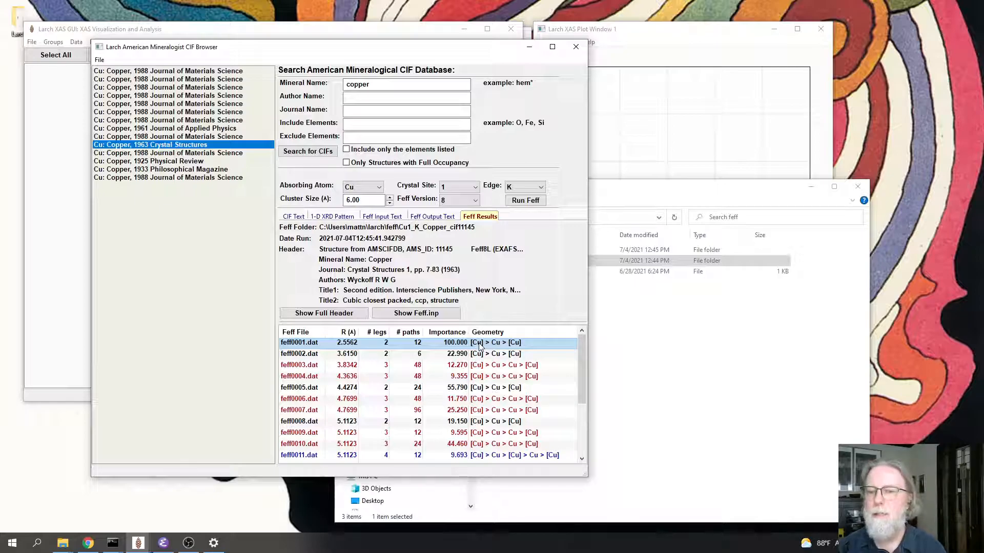
click(416, 357)
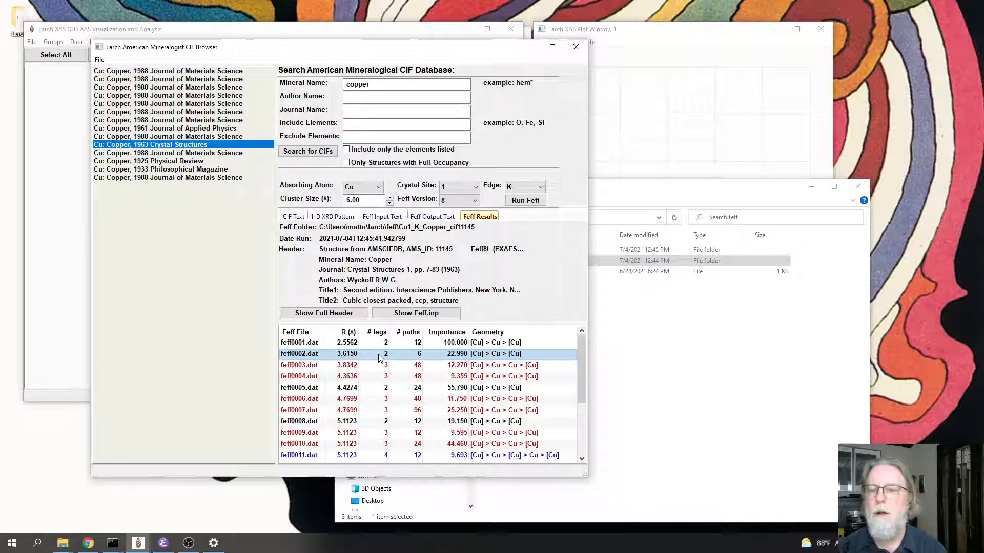
click(419, 314)
scroll(283, 272, down, 5)
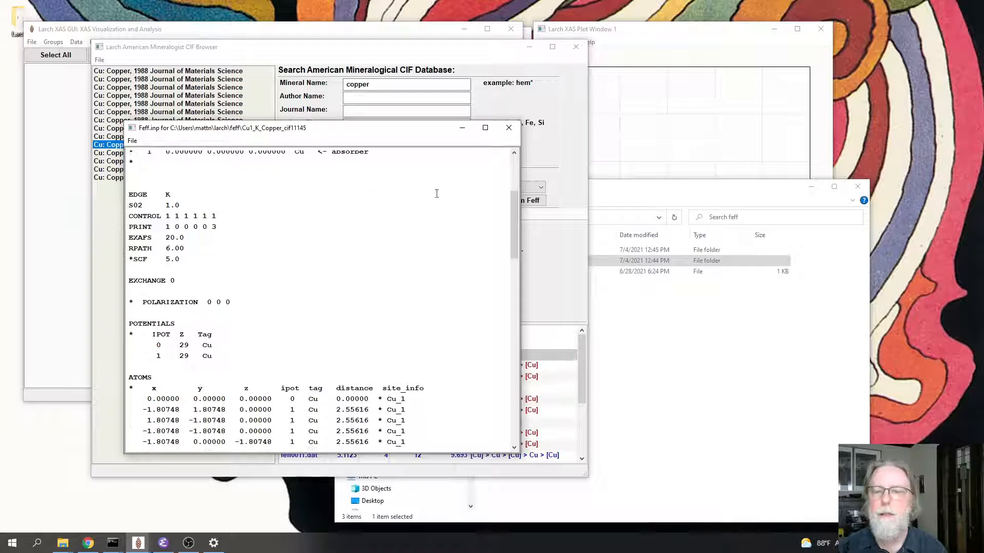
drag(513, 253, 514, 220)
click(508, 127)
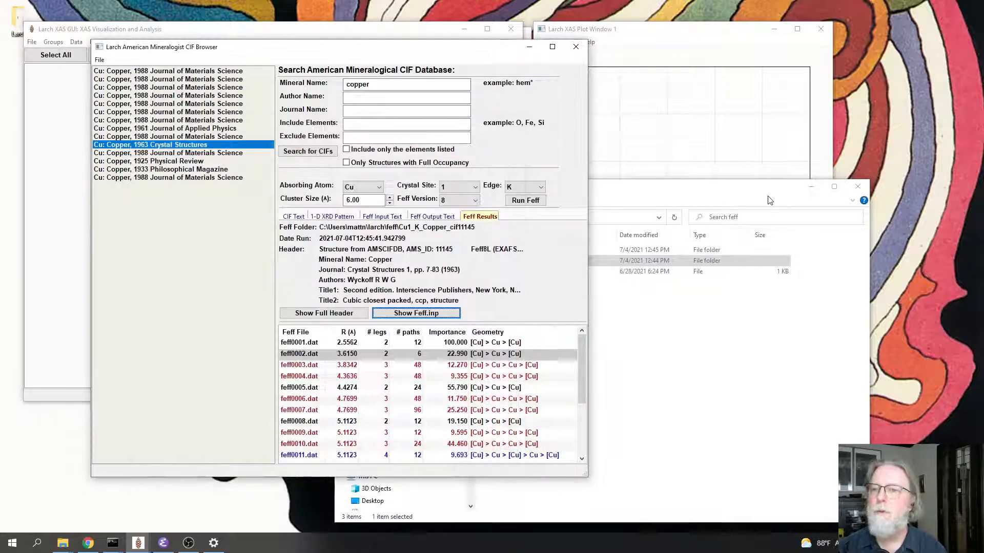
Step: Bring the feff folder's File Explorer window forward, reposition and resize it beside the CIF browser, and return to the browser
drag(677, 195, 705, 190)
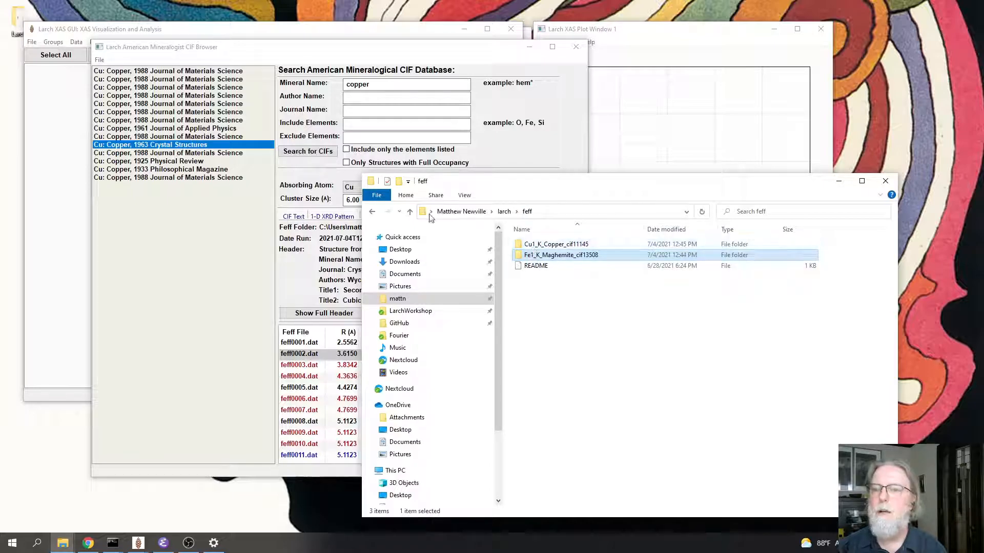
drag(362, 176, 474, 130)
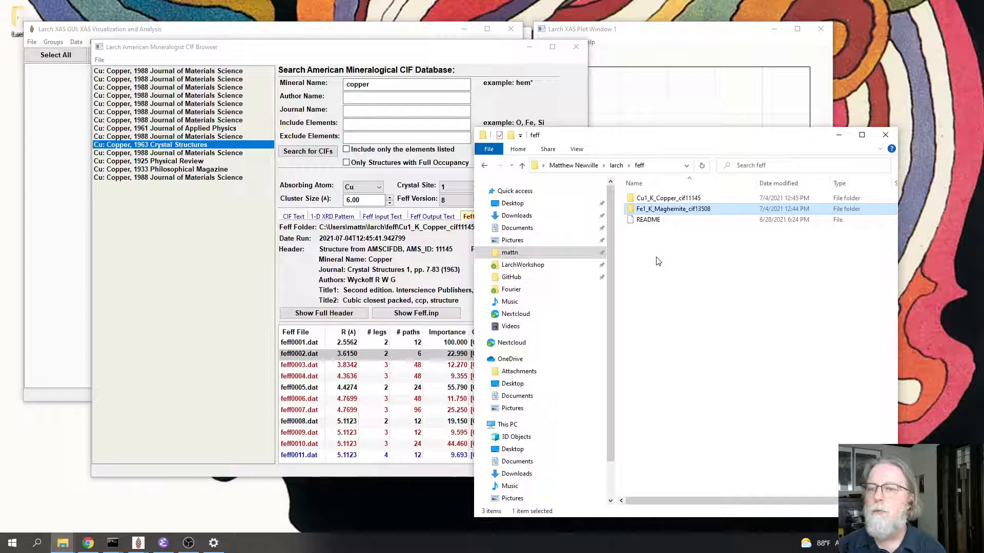
click(264, 250)
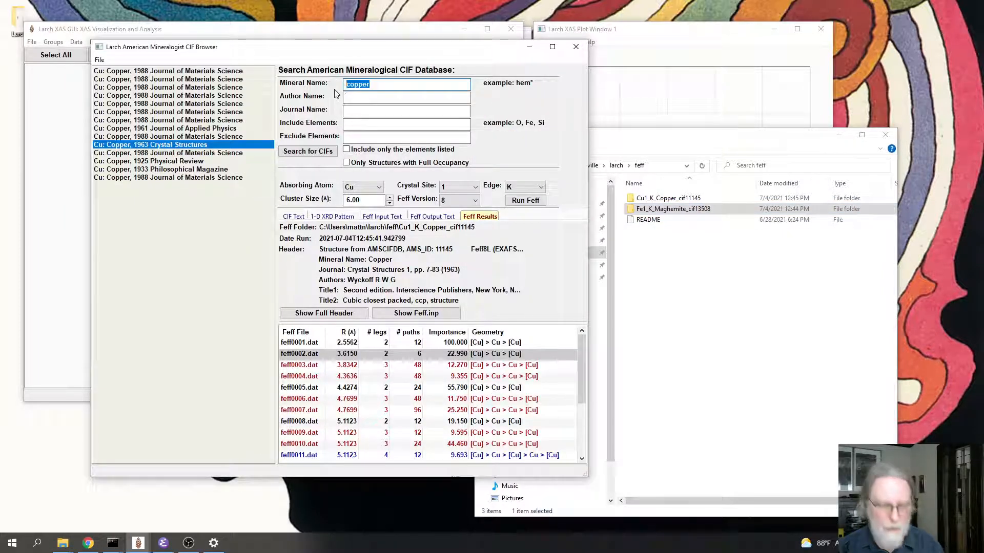
Step: Search the database for the mineral name wustite and load the 1963 Crystal Structures FeO entry
text(wustite)
click(317, 150)
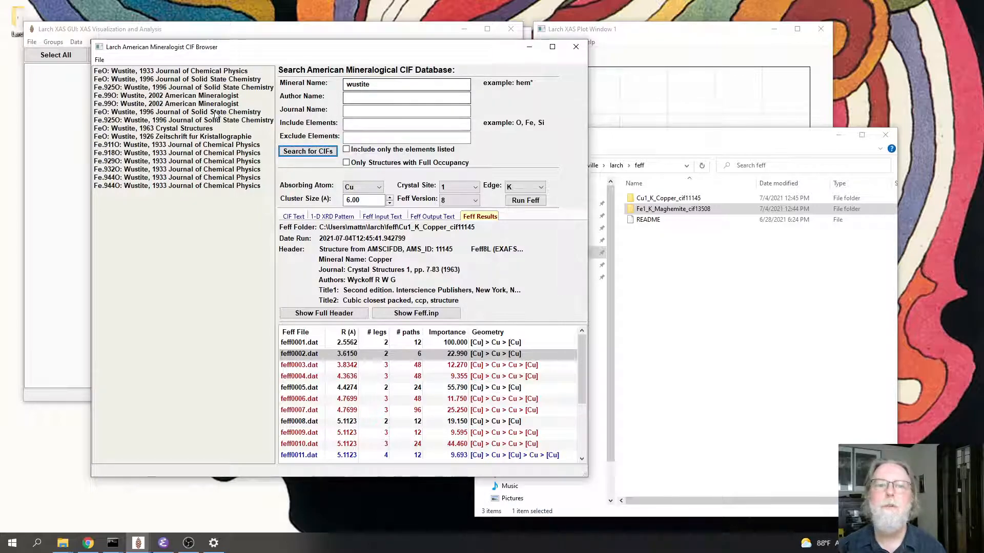
click(127, 80)
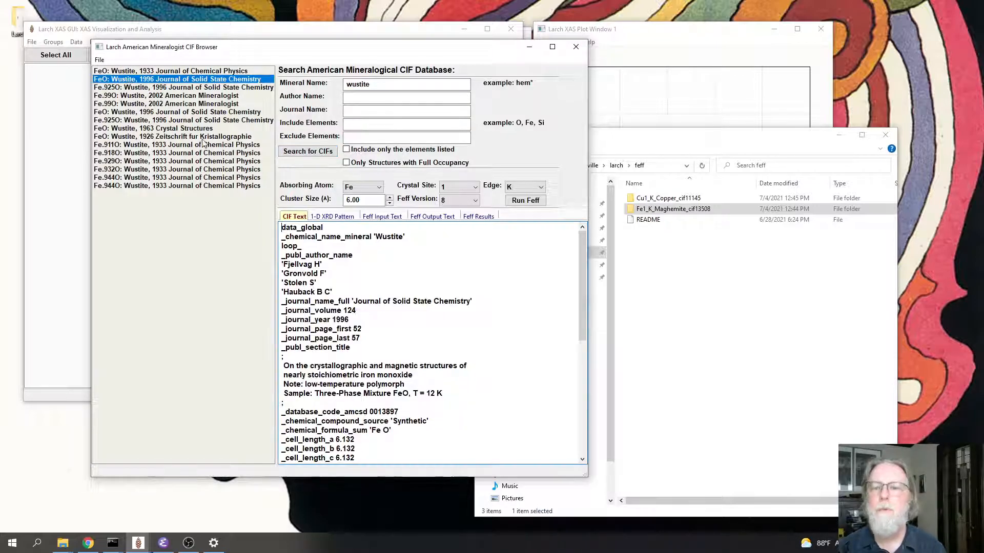
click(154, 129)
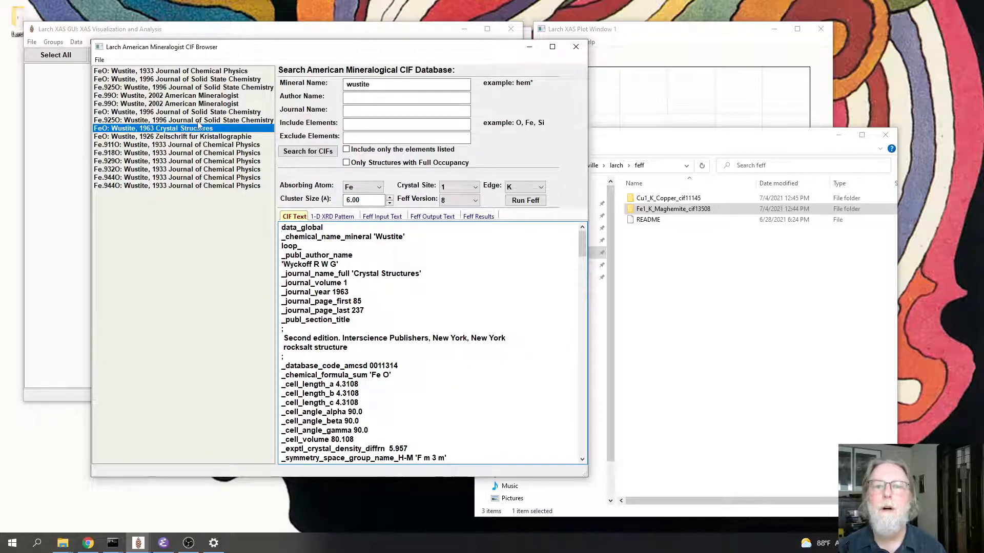
Step: Look through the wustite CIF text's symmetry operations and view its 1-D XRD pattern
scroll(484, 331, down, 15)
scroll(491, 342, down, 3)
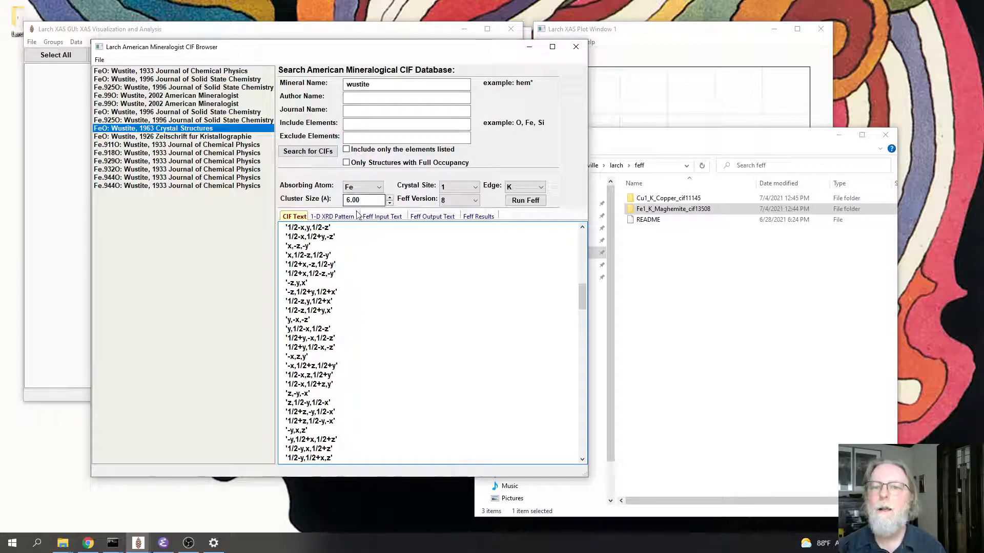
click(340, 216)
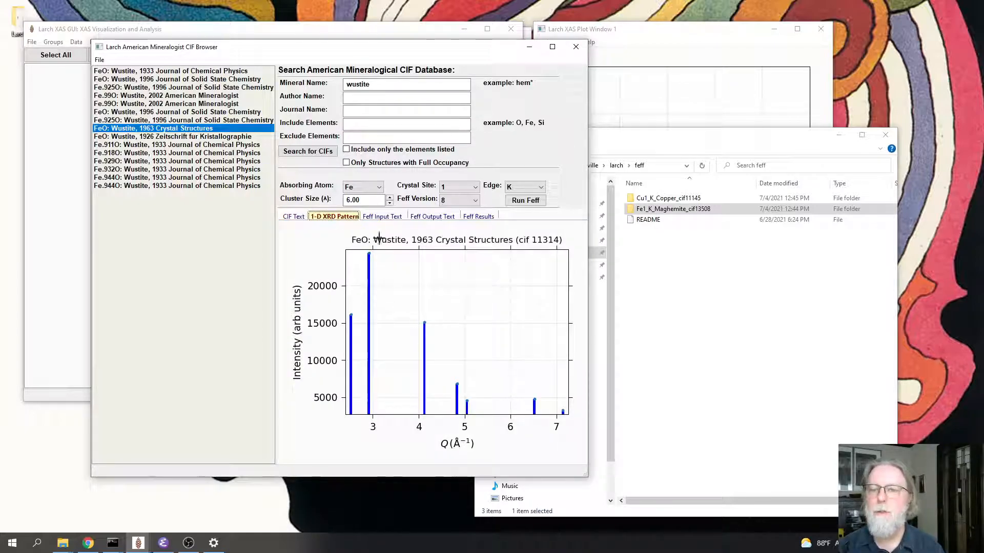
Step: Examine the wustite Feff input text, covering the title lines, crystallographic sites, potentials and ATOMS distances
click(385, 219)
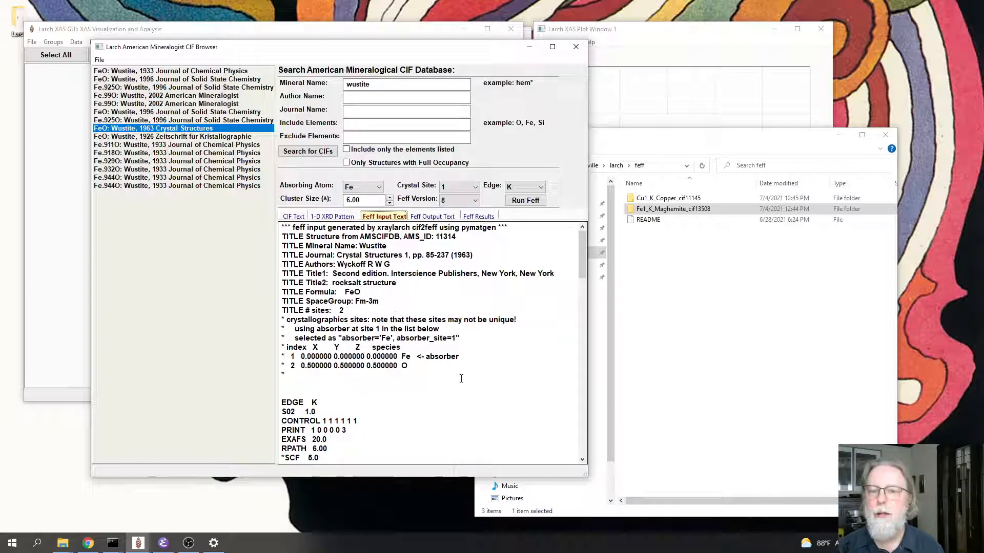
drag(579, 259, 580, 310)
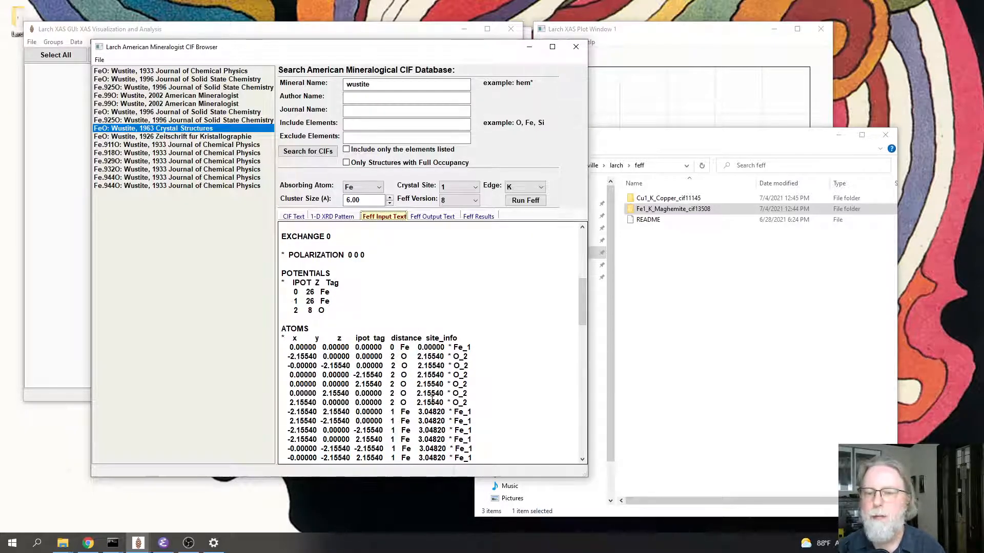
scroll(398, 415, down, 2)
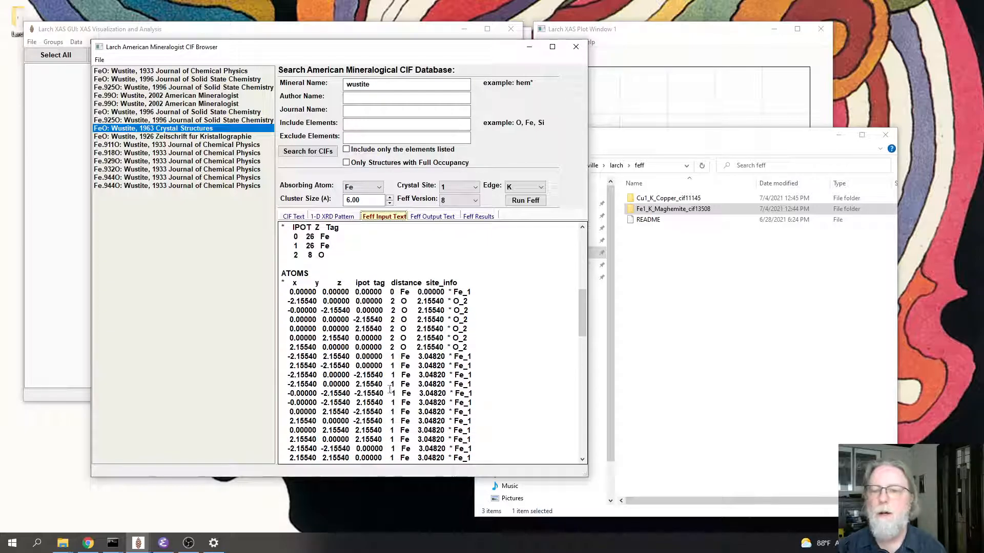
scroll(457, 347, up, 4)
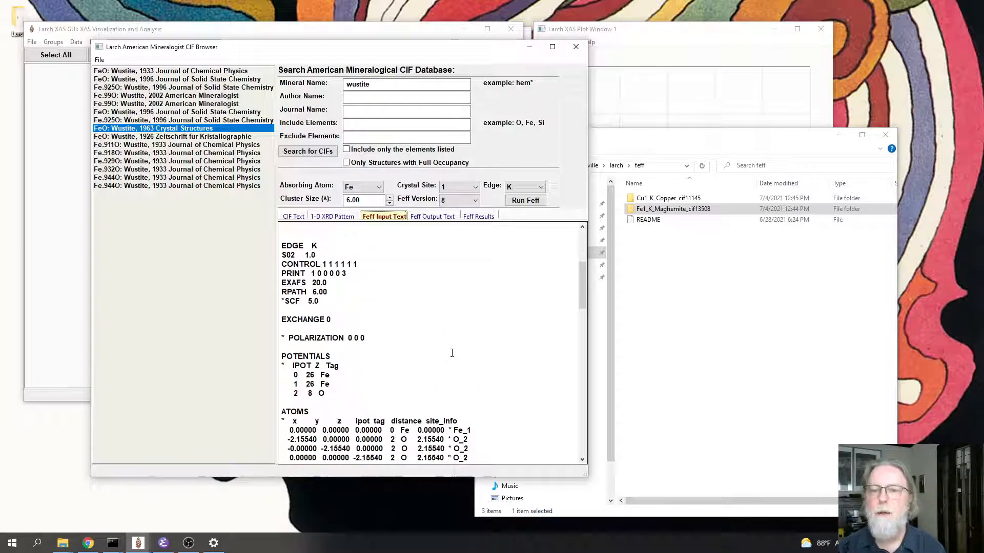
scroll(457, 343, up, 4)
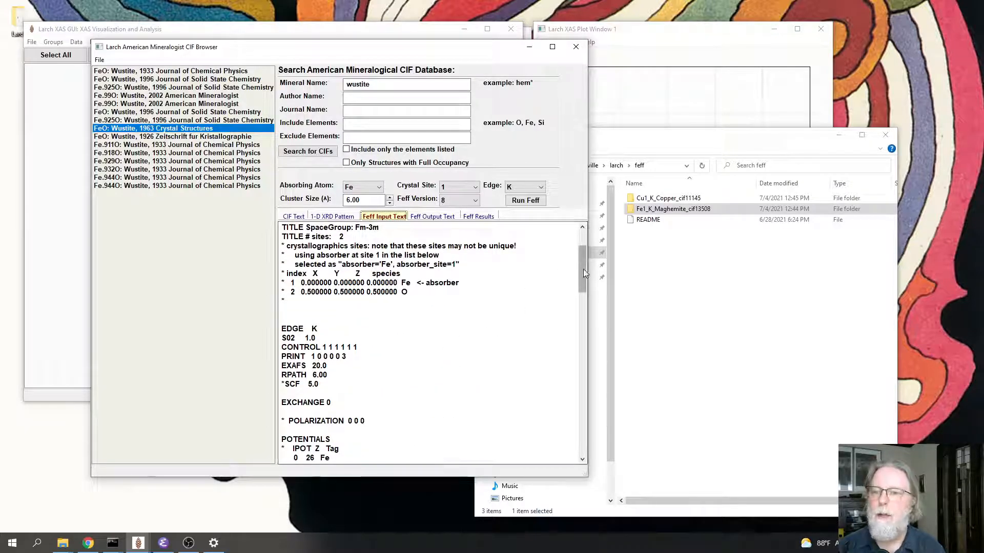
drag(583, 269, 583, 255)
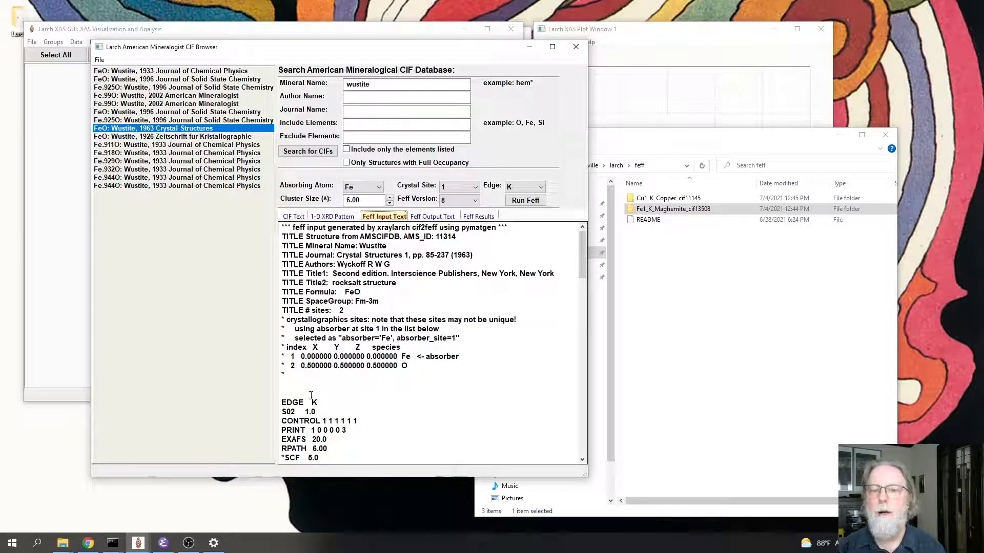
Step: Highlight the EDGE K line in the wustite Feff input and review the settings from there down to the atom list
scroll(324, 375, down, 1)
click(322, 376)
drag(322, 375, 272, 377)
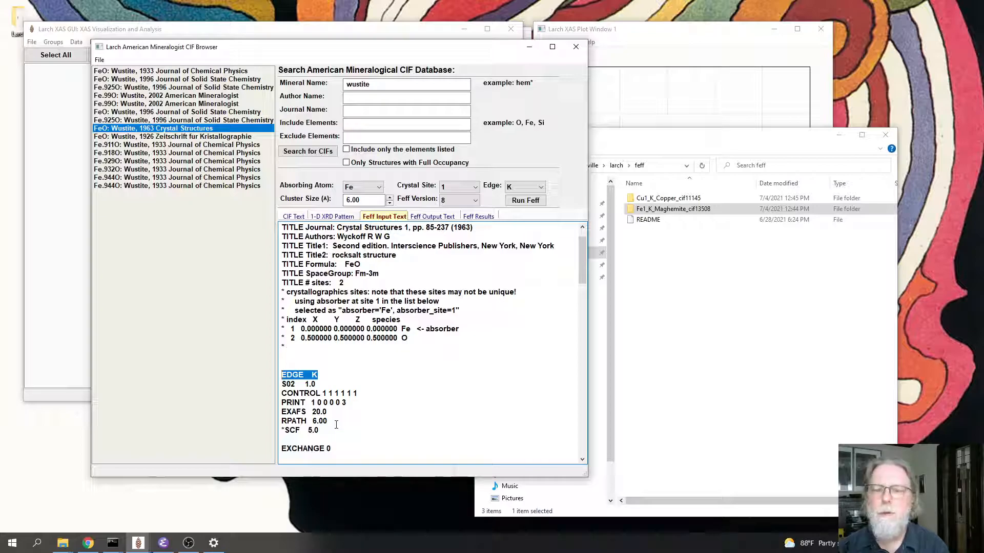
scroll(353, 410, down, 2)
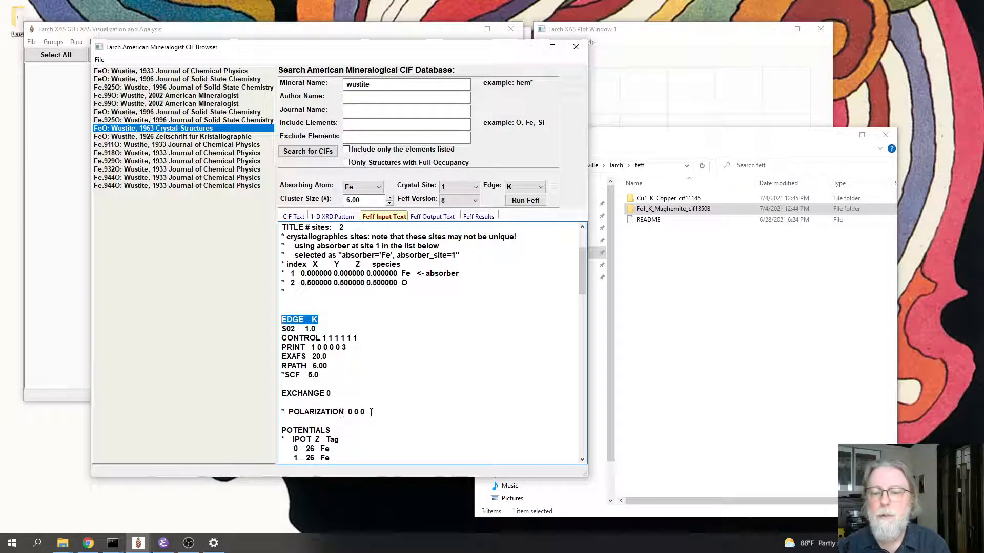
scroll(381, 407, down, 2)
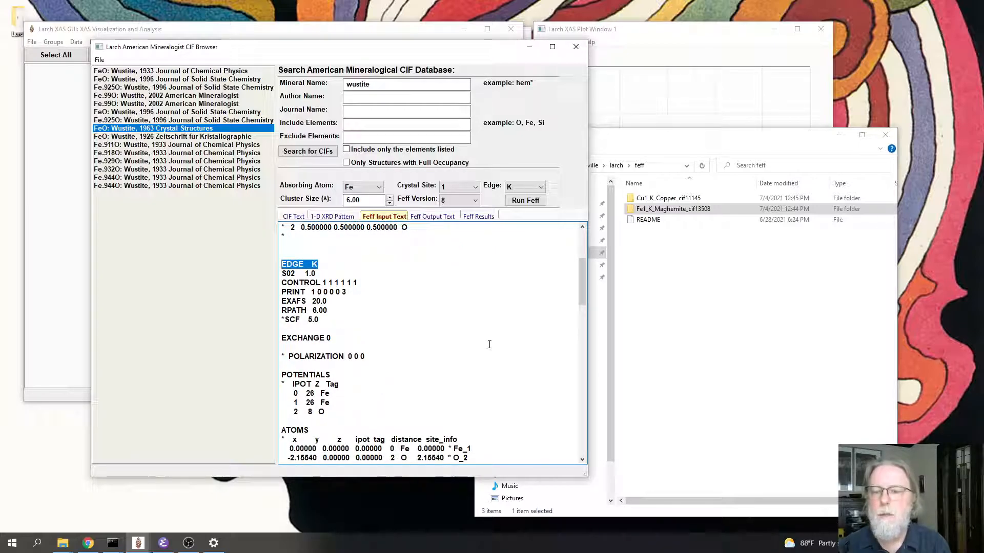
scroll(492, 339, down, 2)
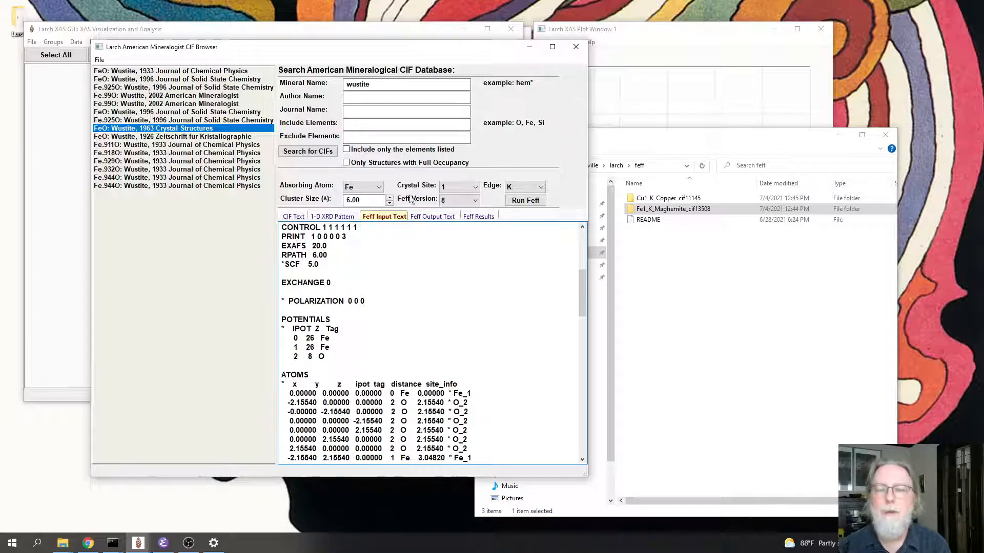
Step: Run Feff version 8 for wustite with Fe as absorber at the K edge, and glance at the browser's file commands
click(531, 205)
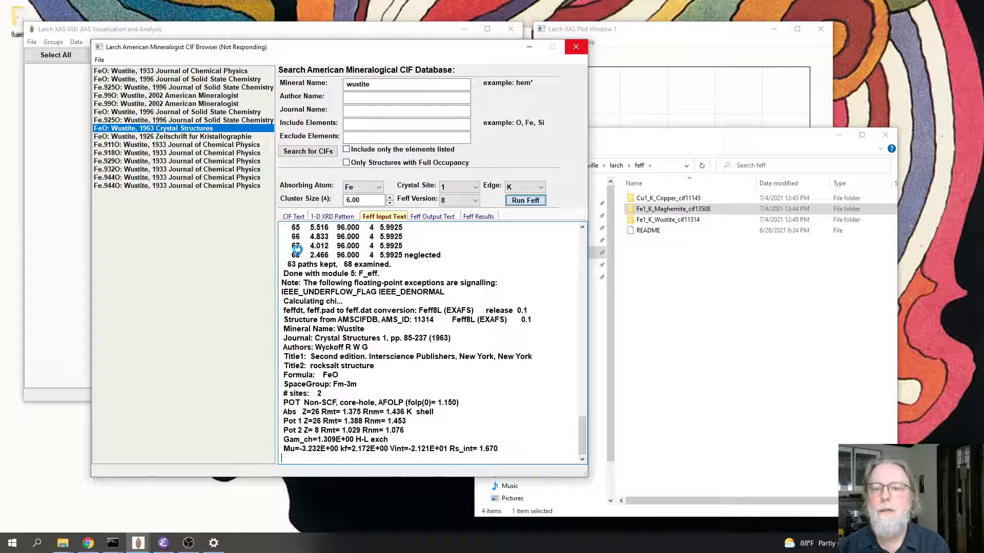
click(99, 60)
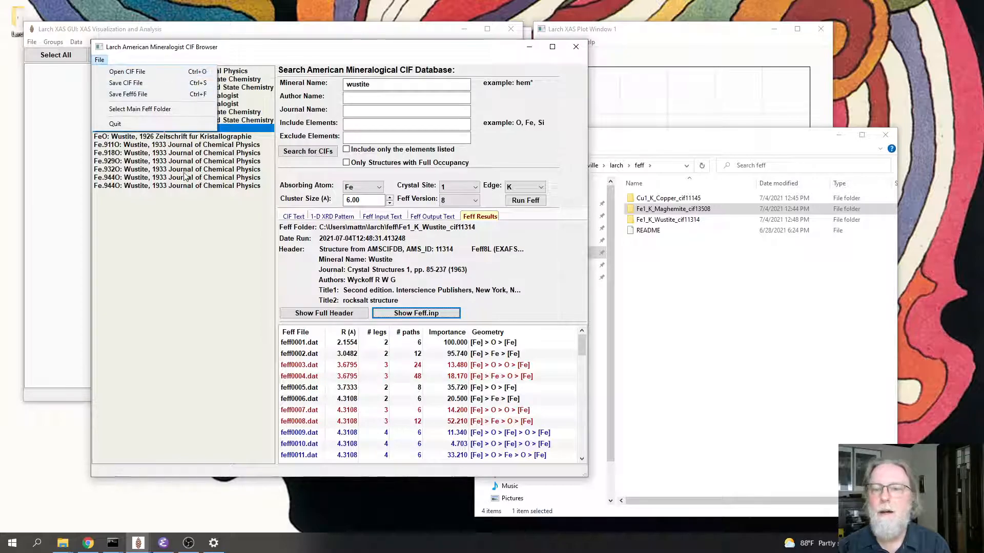
click(205, 276)
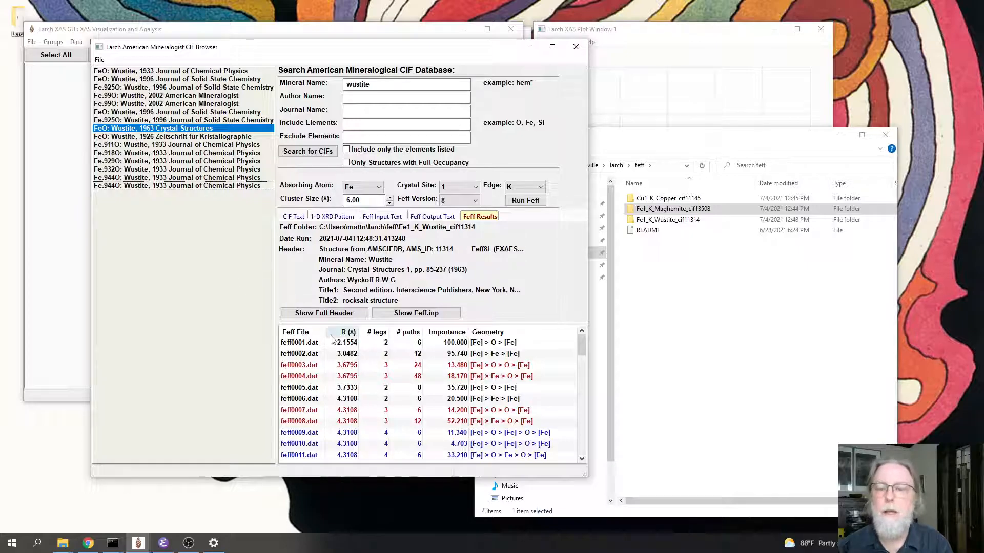
Step: Inspect the feff0001, feff0003, feff0004 and feff0009 paths in the wustite Feff results, and view the Feff output text
click(306, 347)
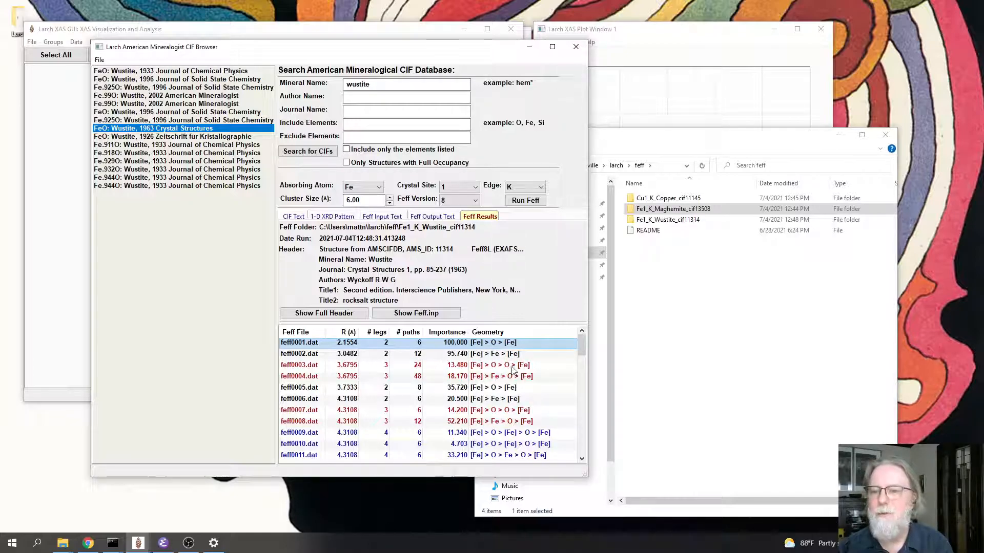
scroll(515, 368, down, 1)
scroll(510, 365, up, 1)
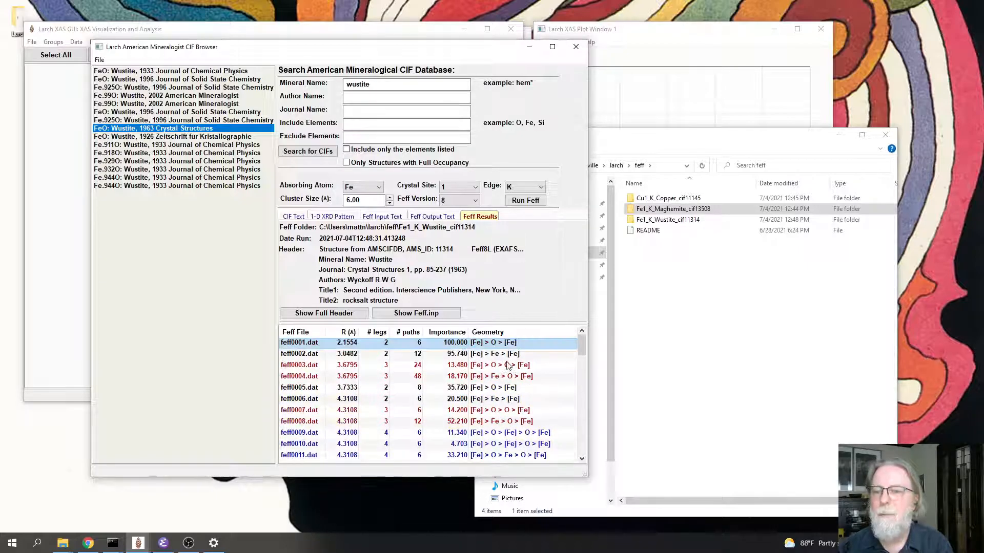
click(507, 365)
click(506, 377)
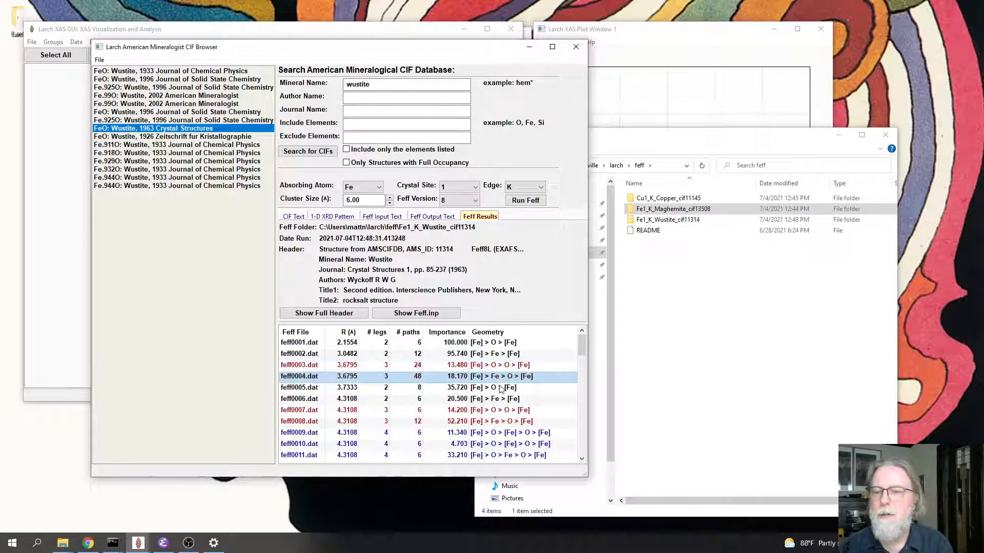
click(514, 346)
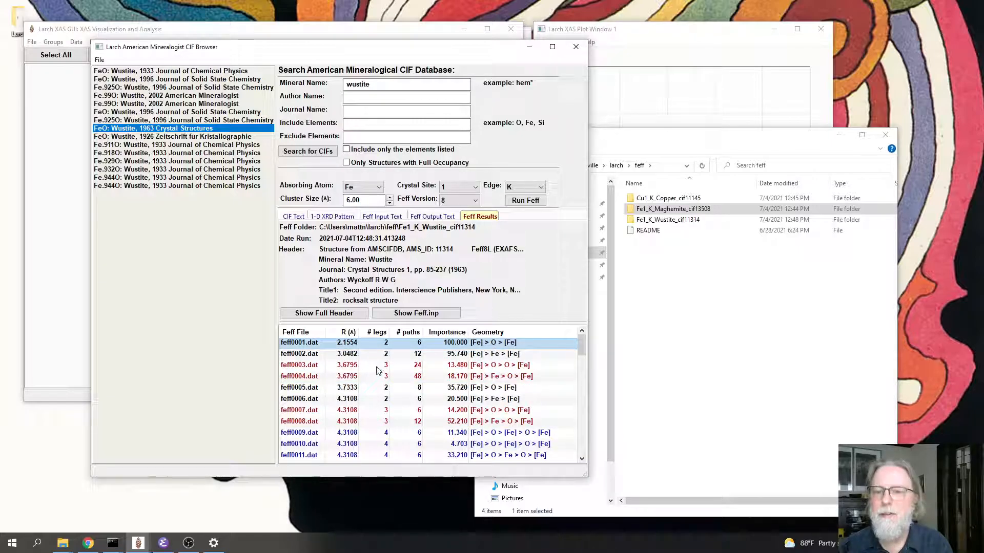
click(377, 433)
scroll(380, 433, down, 1)
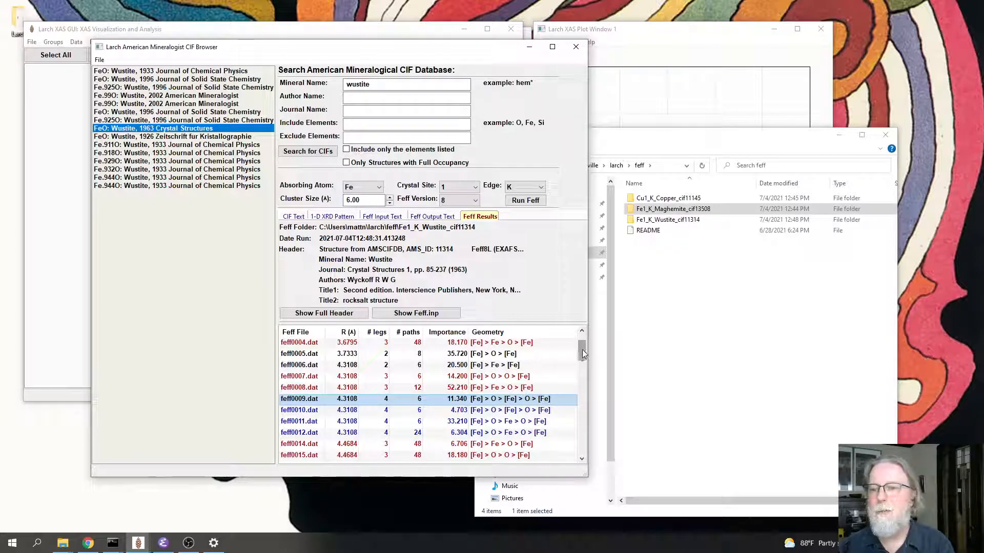
drag(582, 350, 583, 341)
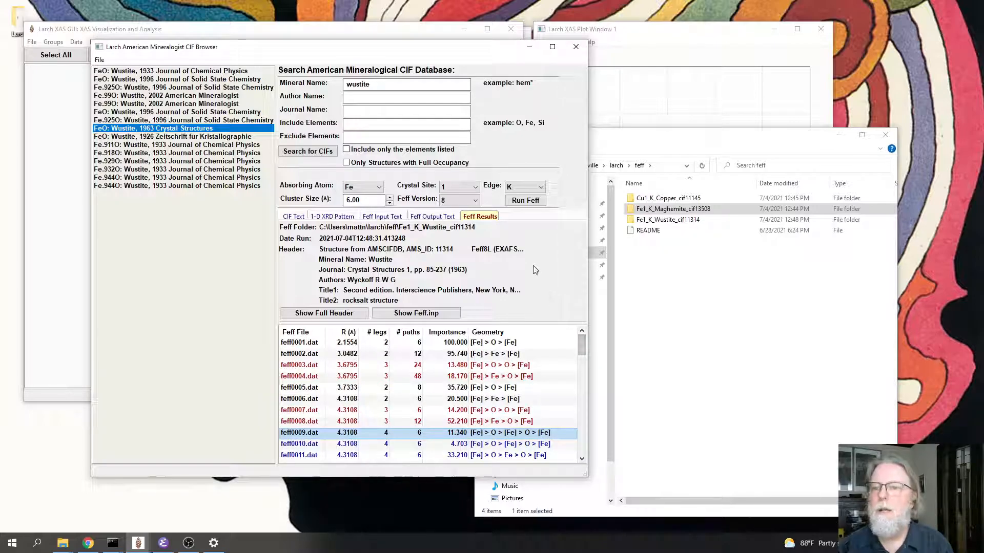
click(441, 218)
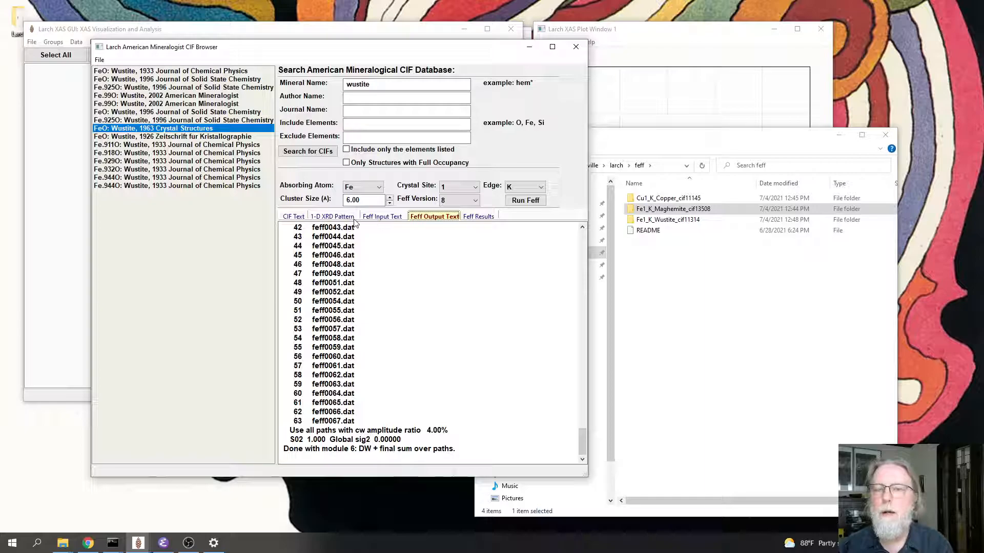
Step: Return to the CIF text, clear the mineral name, and search for structures containing only the elements Ti, O
click(293, 218)
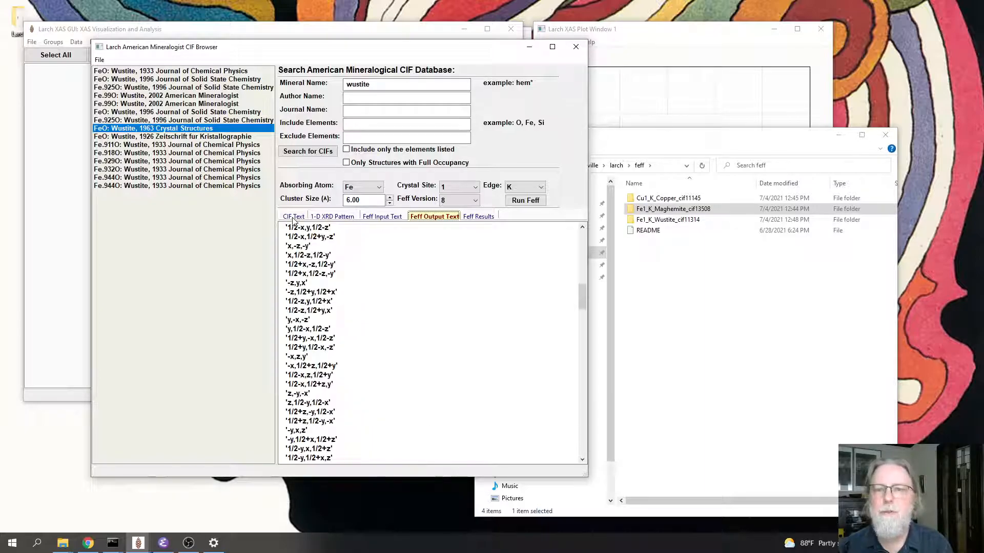
double_click(359, 85)
key(BackSpace)
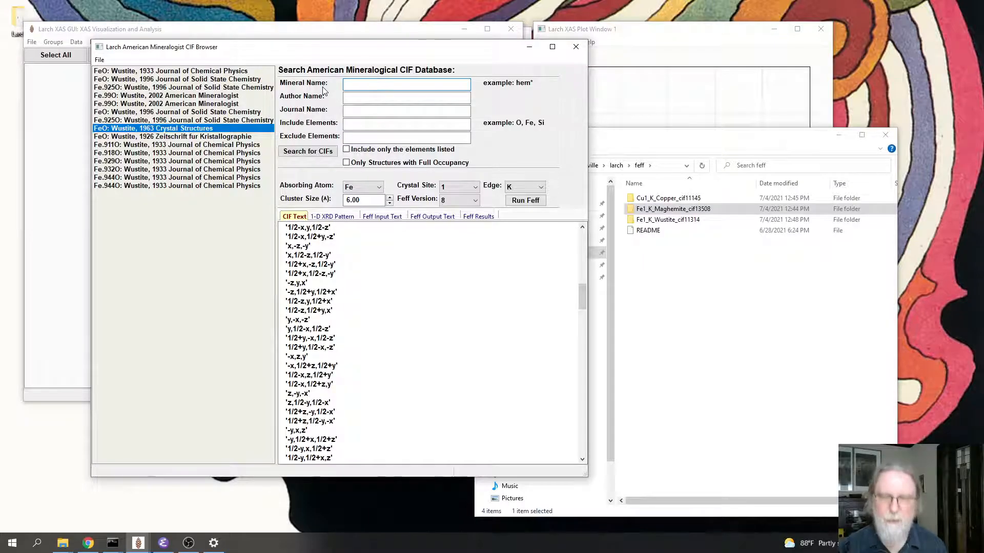
click(359, 125)
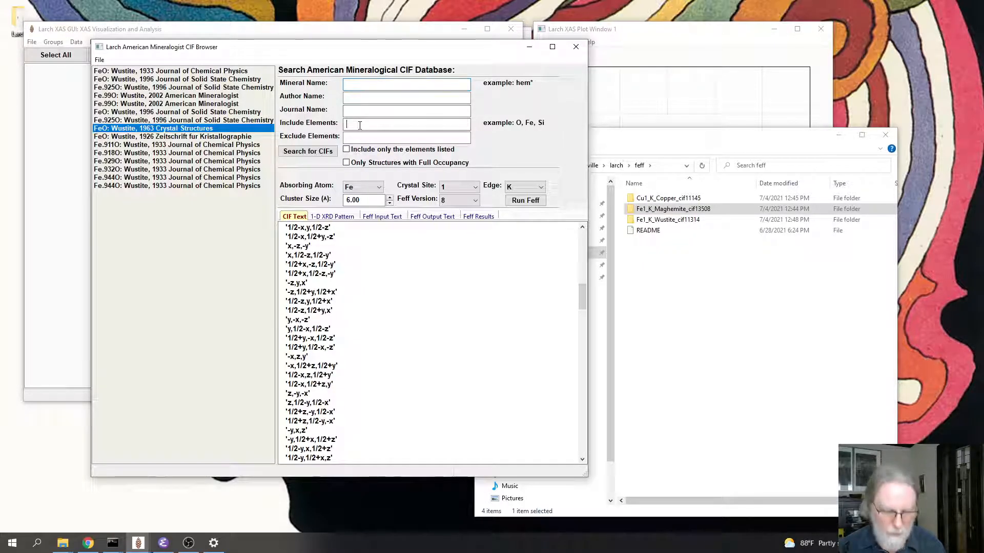
text(Ti)
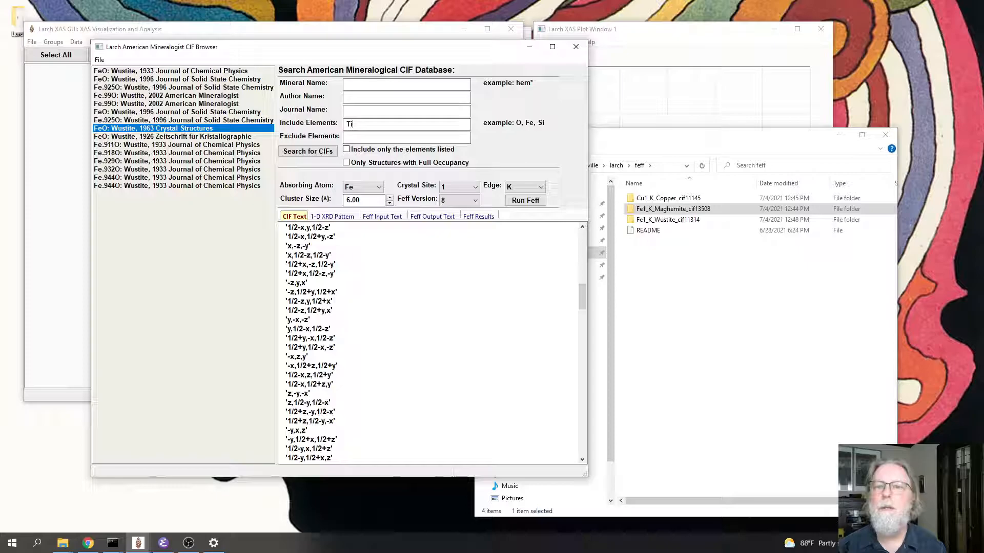
text(, )
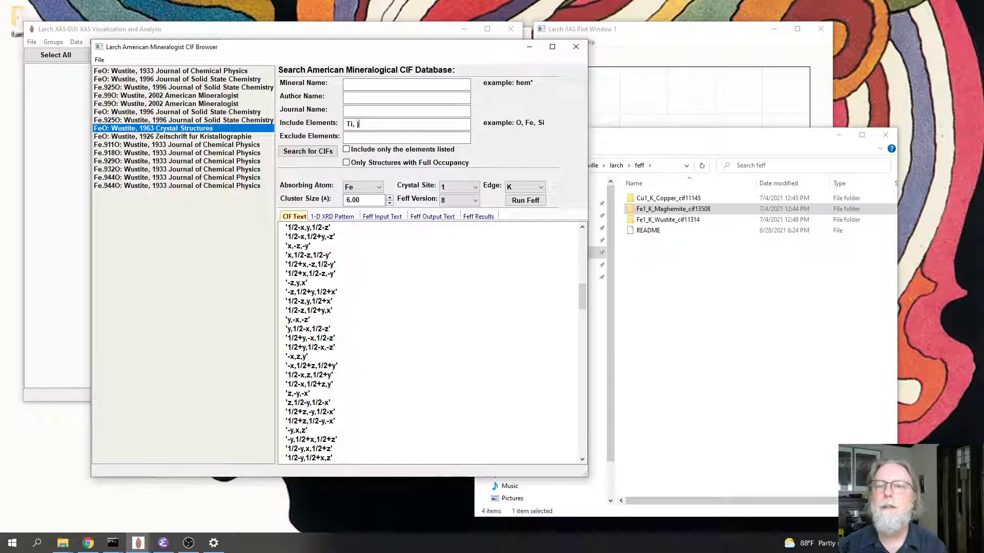
text(O,)
key(BackSpace)
click(347, 149)
click(308, 151)
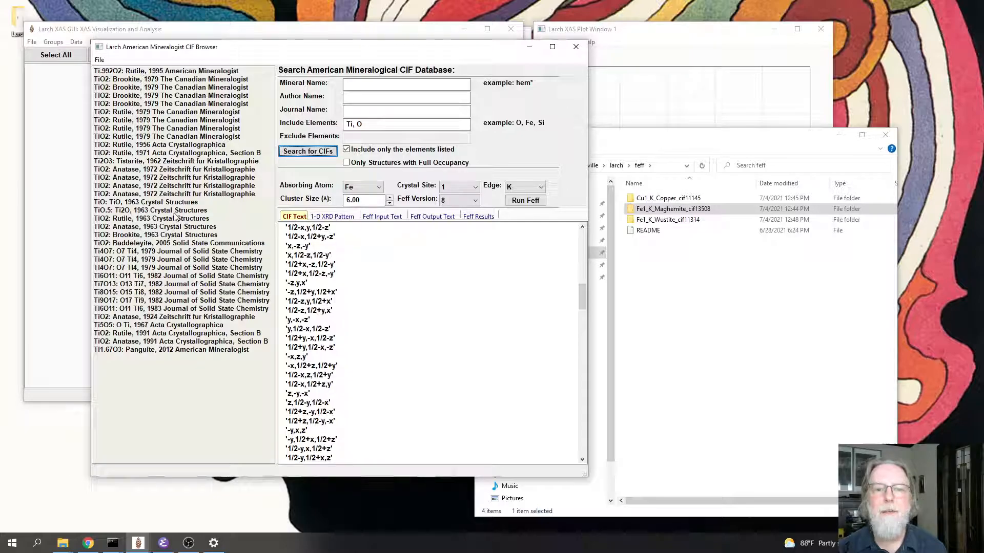
click(387, 127)
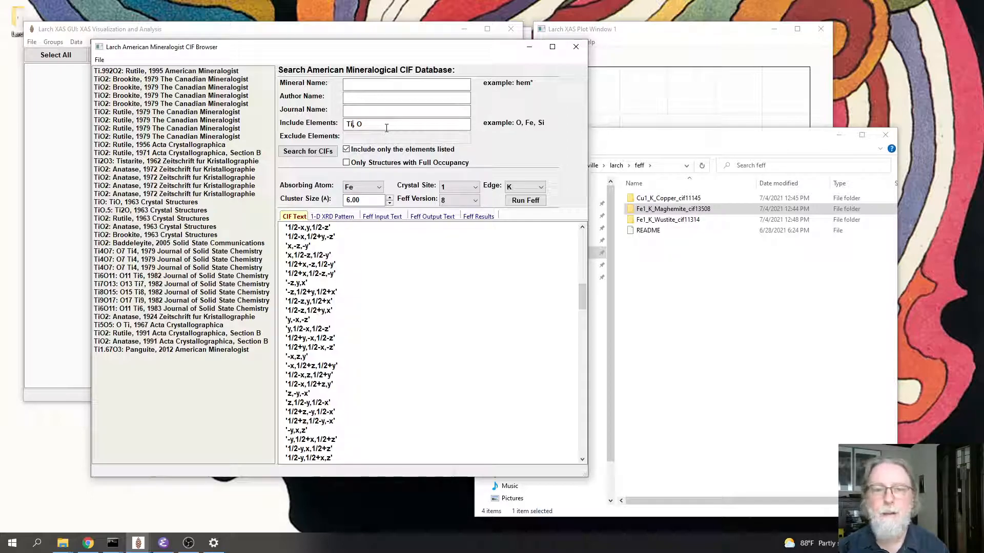
key(Left)
key(Left)
key(Left)
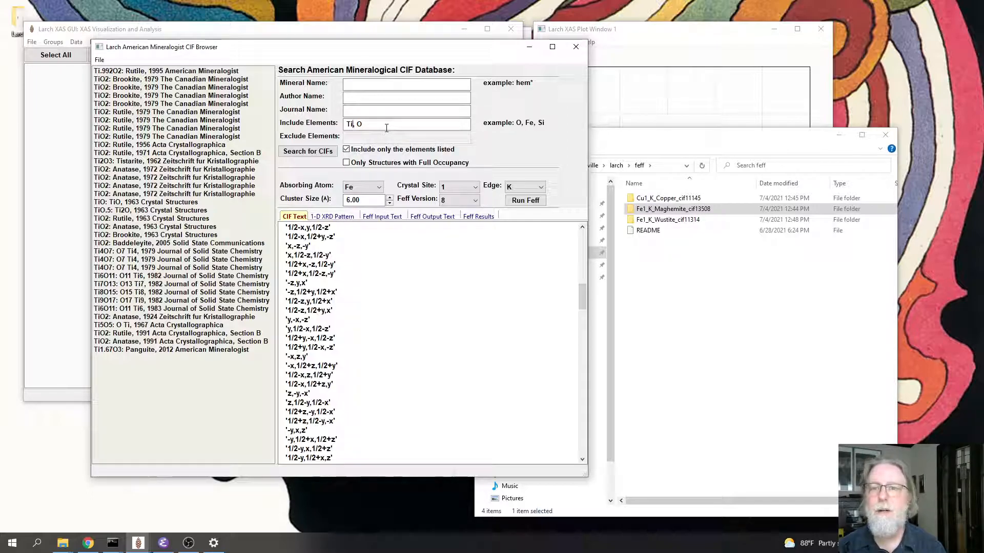
key(Right)
key(Right)
key(Right)
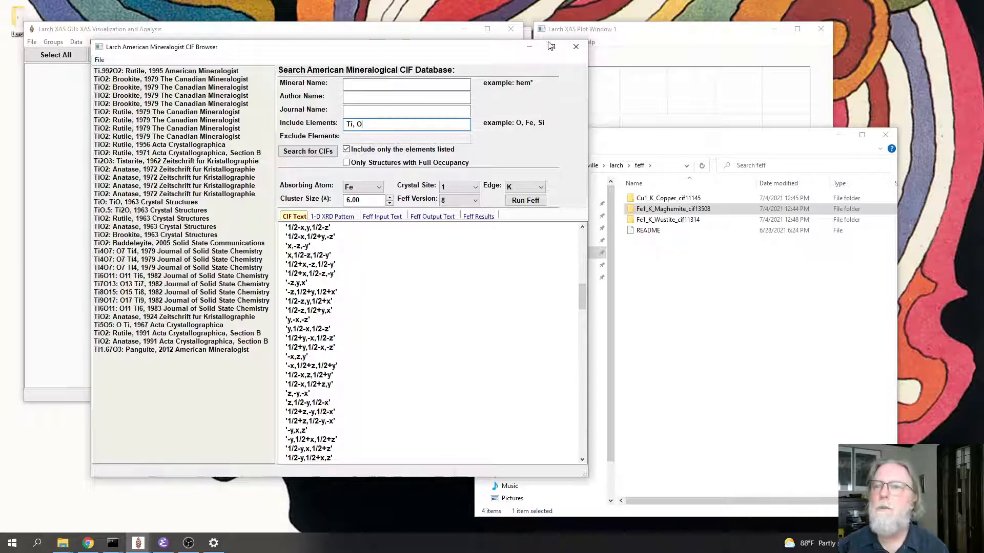
Step: Close the CIF browser and show the Feff Fitting page of the XAS Visualization and Analysis window
click(576, 48)
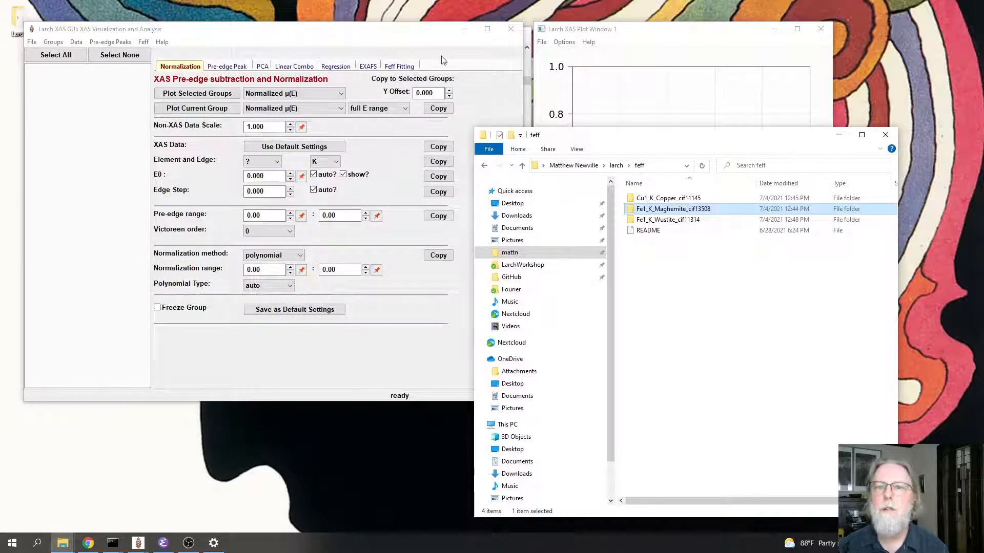
click(294, 48)
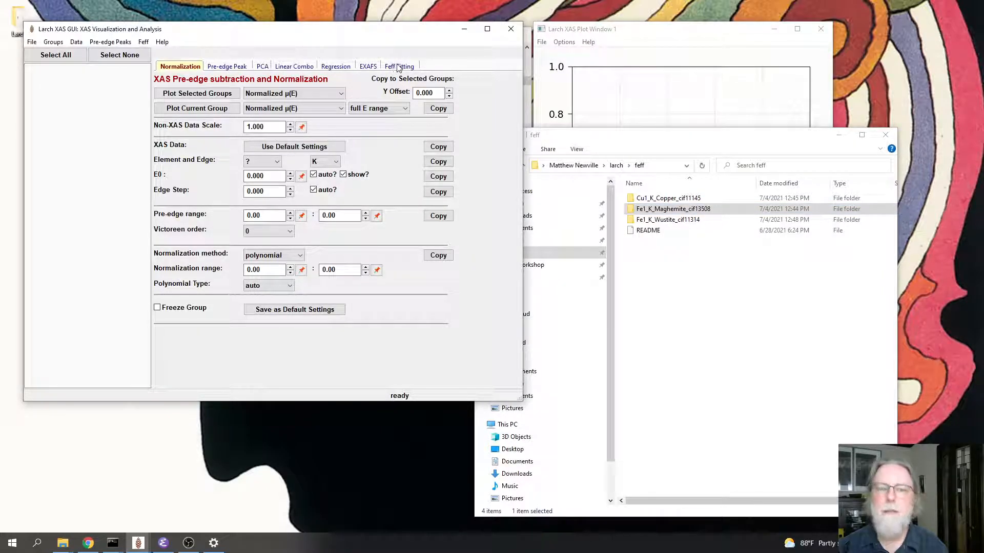
click(398, 67)
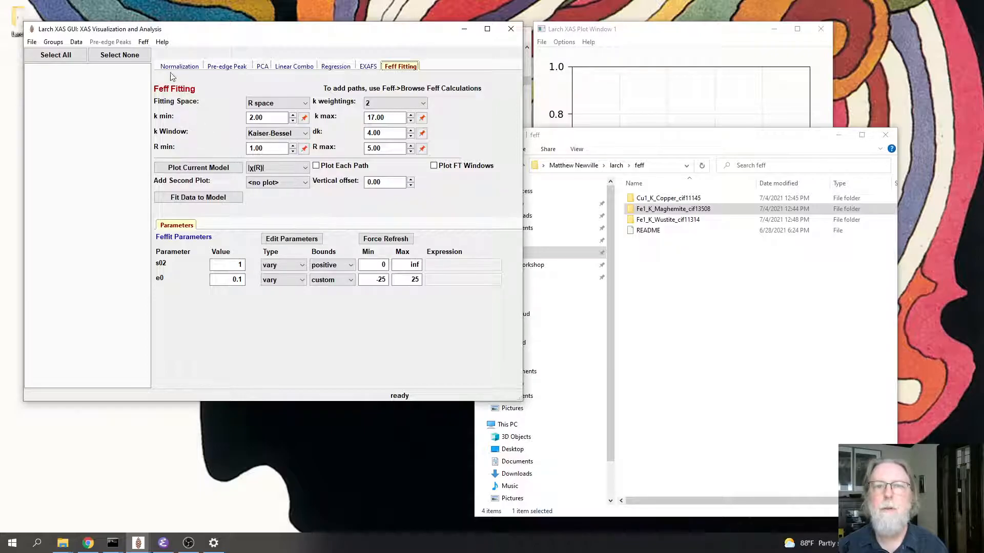
Step: Open the browser for existing Feff calculations and move its window so it does not cover the fitting page's upper part
click(144, 43)
click(143, 43)
click(143, 43)
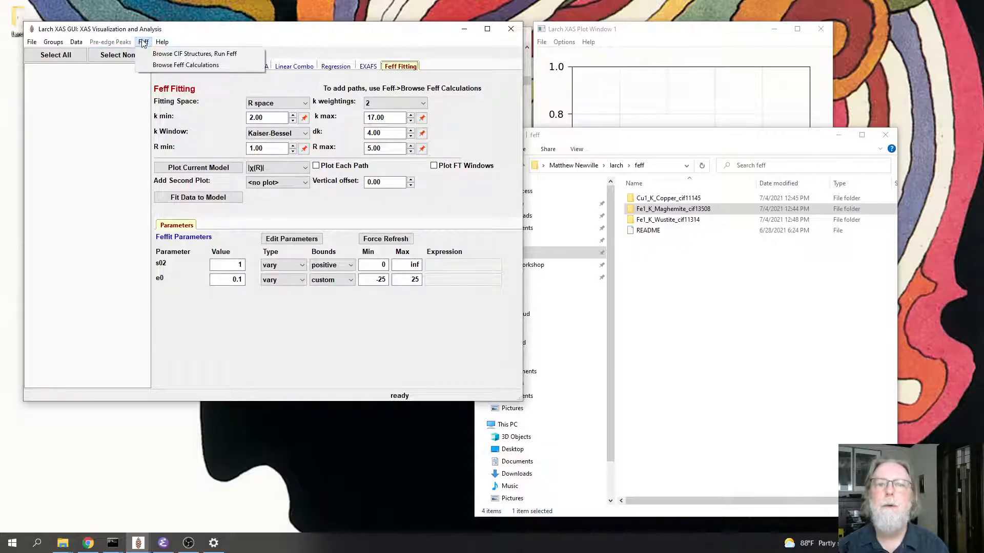
click(153, 67)
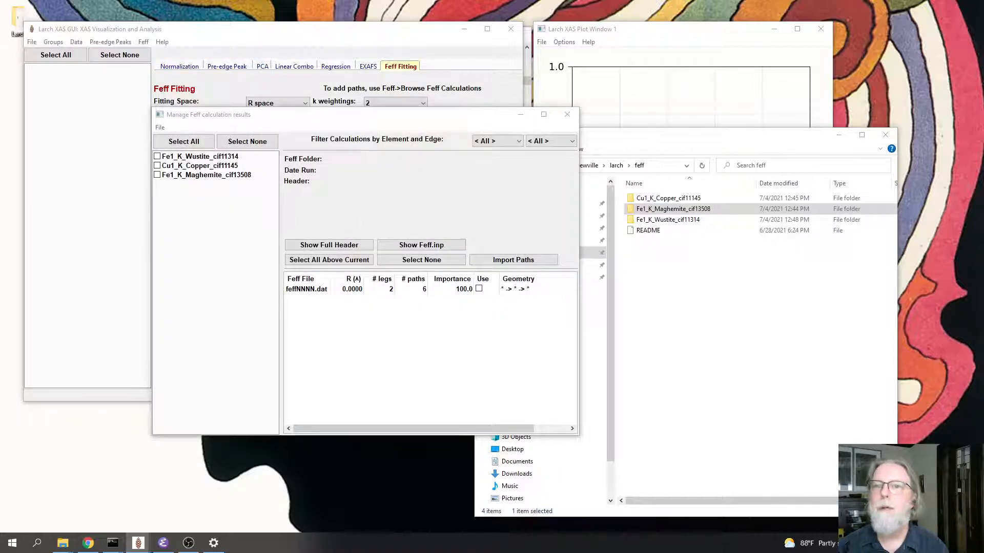
drag(229, 119, 168, 134)
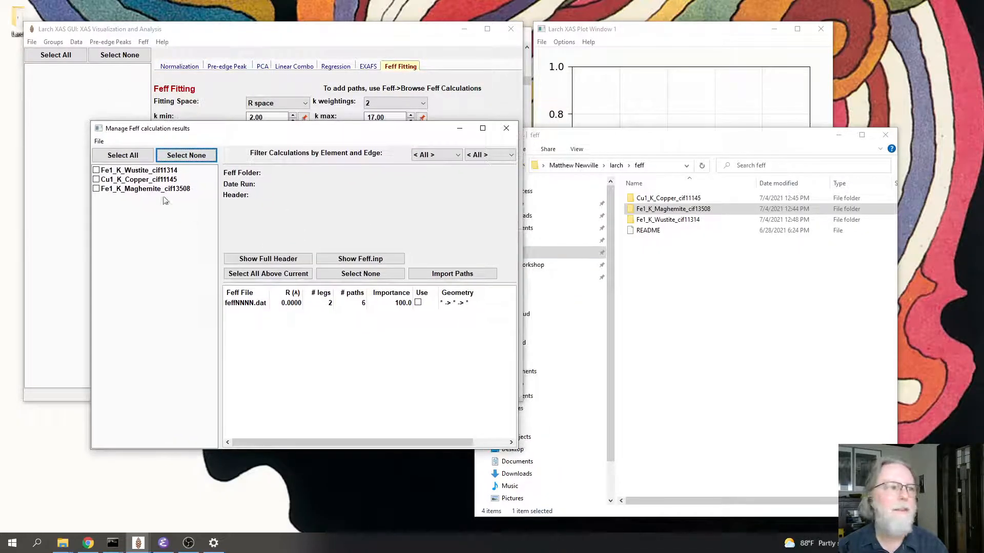
Step: View the headers and path lists of the wustite, copper and maghemite Feff calculations
click(156, 173)
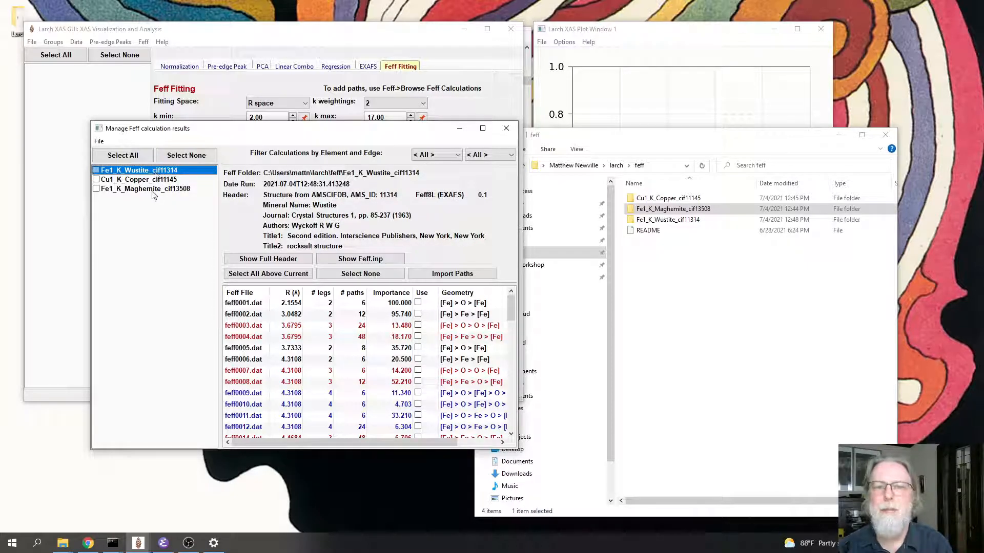
click(128, 181)
click(128, 190)
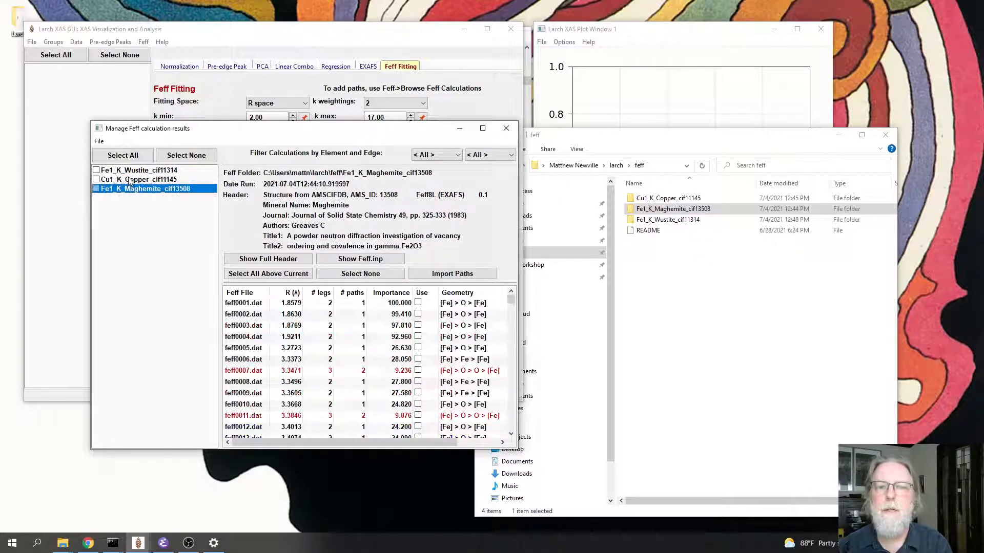
Step: Mark the feff0001.dat and feff0002.dat paths of the Fe1_K_Wustite_cif11314 calculation for use
click(130, 172)
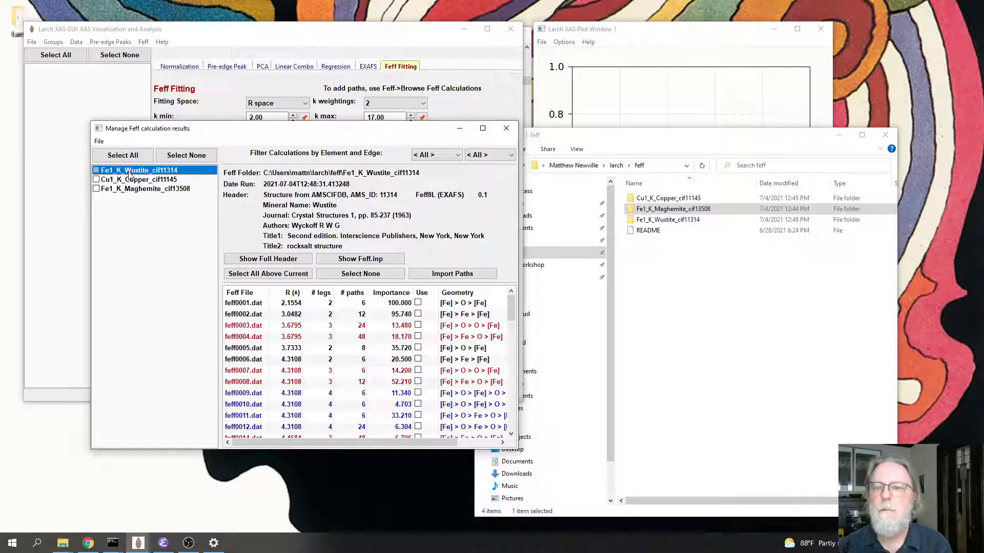
click(418, 303)
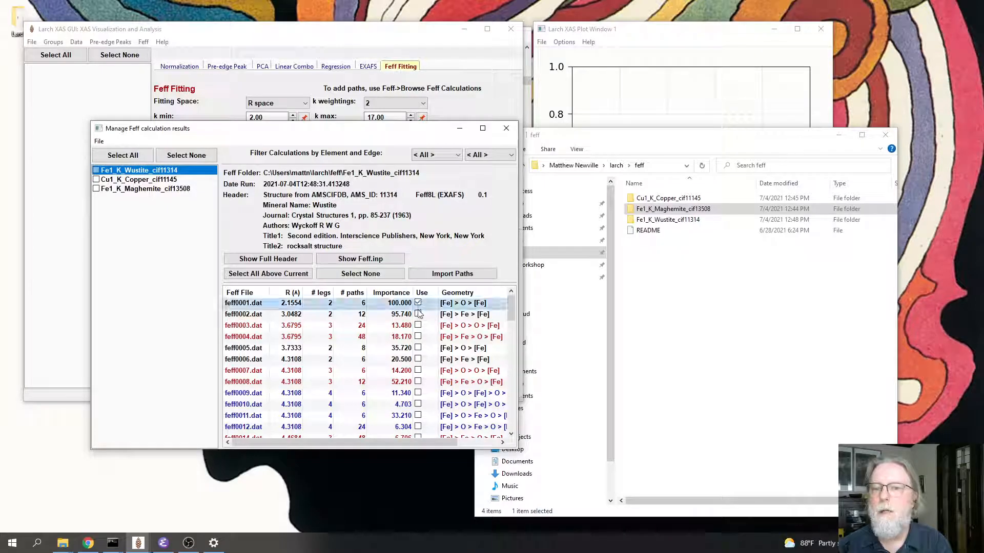
click(417, 315)
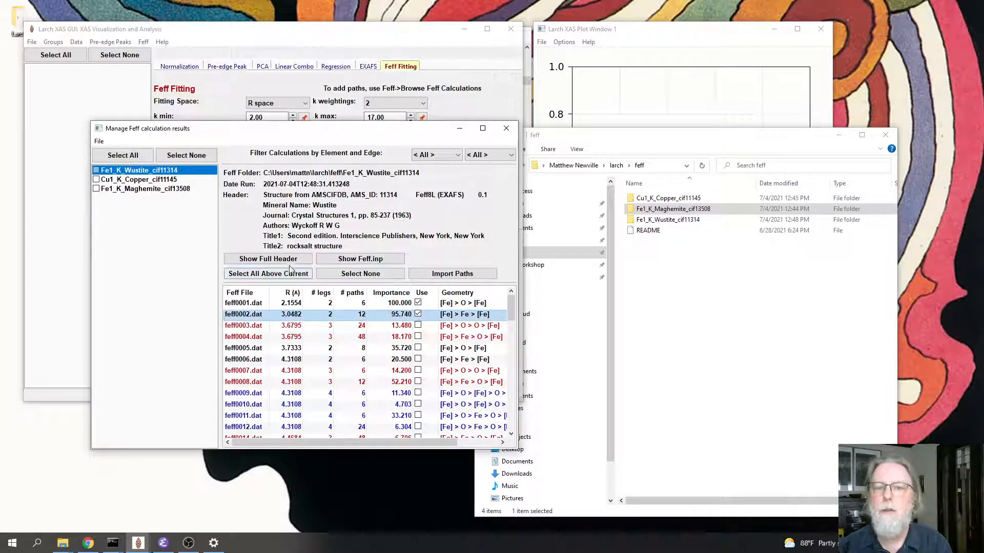
Step: Try marking all wustite paths up to feff0004.dat for use, and unmark feff0004.dat and feff0003.dat again
click(404, 339)
click(272, 275)
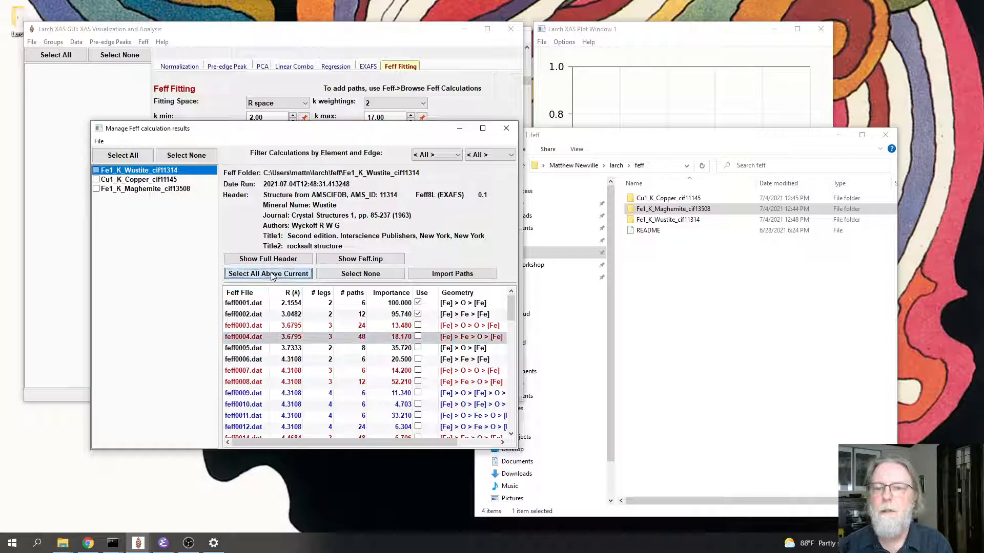
click(418, 337)
click(418, 327)
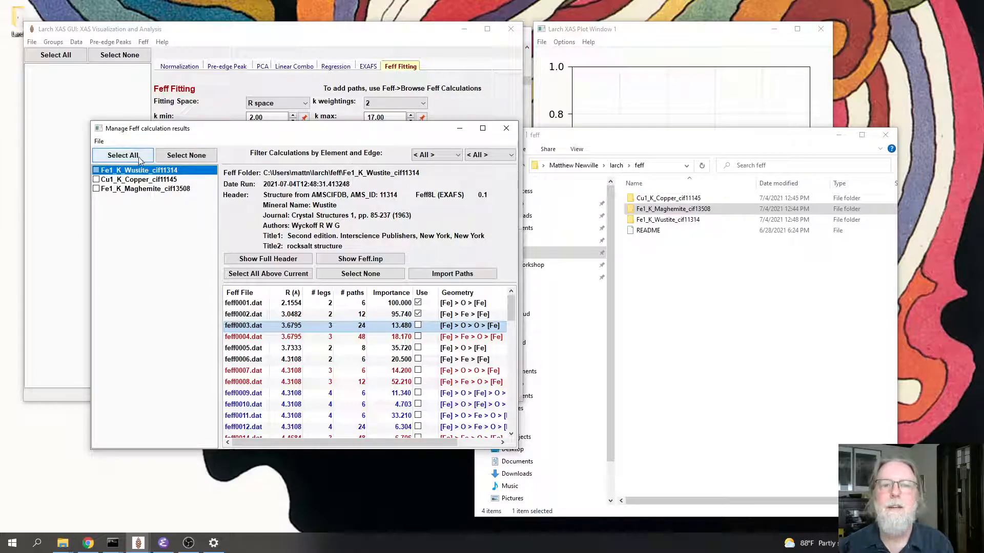
Step: Tick all Feff calculations, look over the commands for managing them, and untick copper and maghemite
click(126, 160)
click(99, 141)
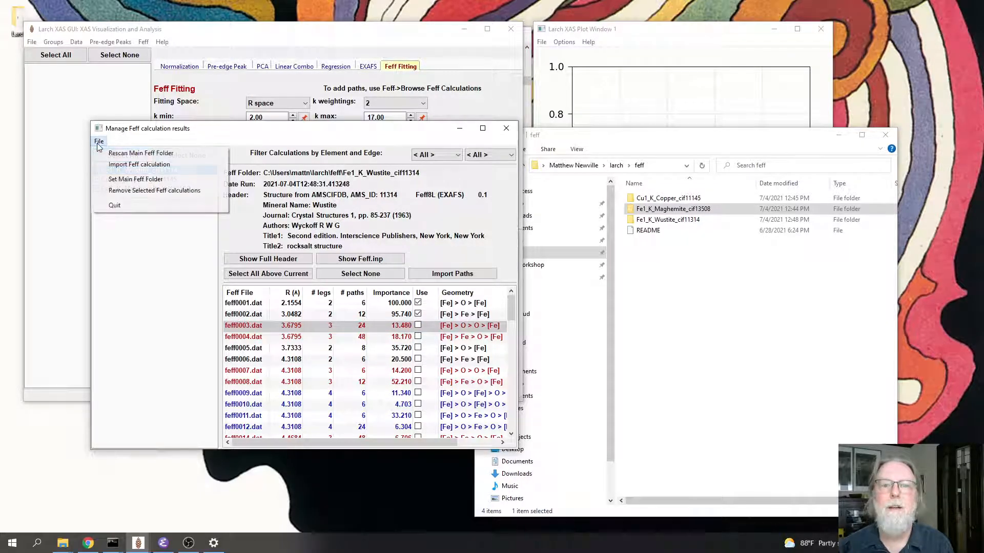
click(157, 153)
right_click(151, 181)
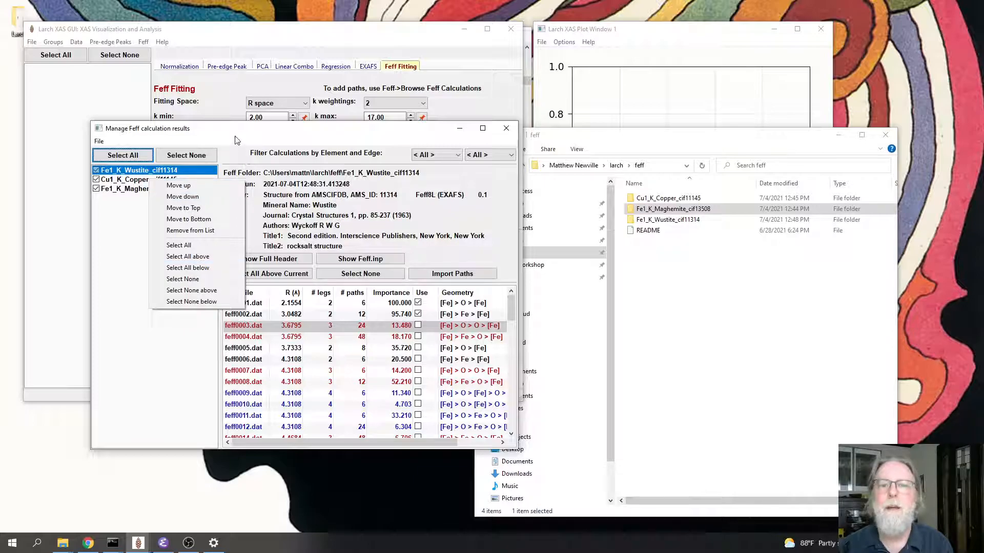
click(236, 139)
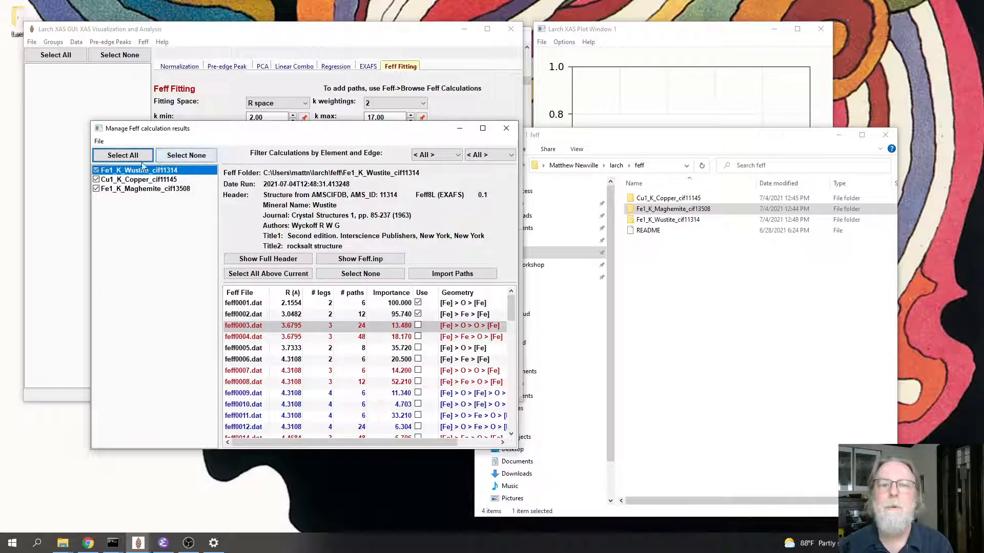
click(96, 180)
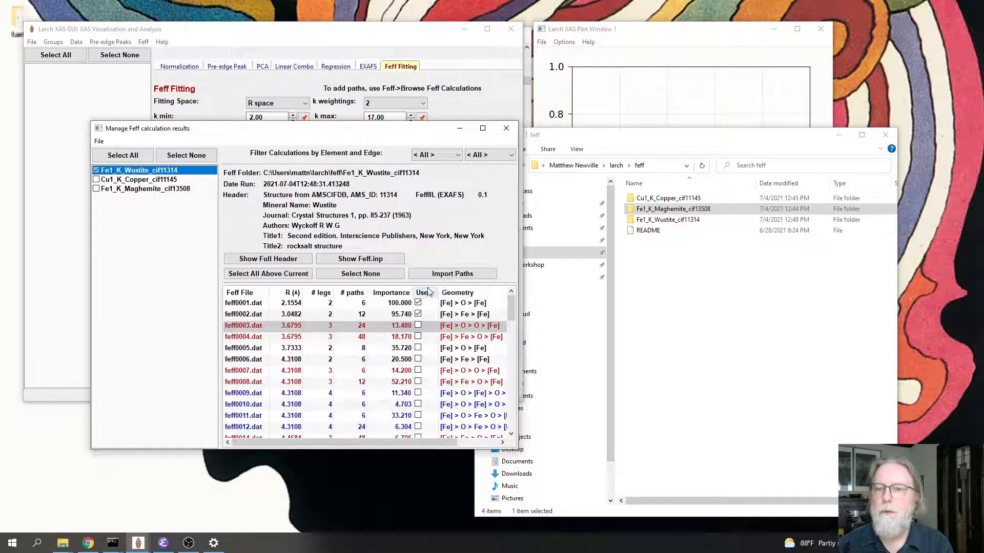
Step: Import the two marked wustite paths into the Feff fit and review the fit parameters and both path definitions
click(444, 275)
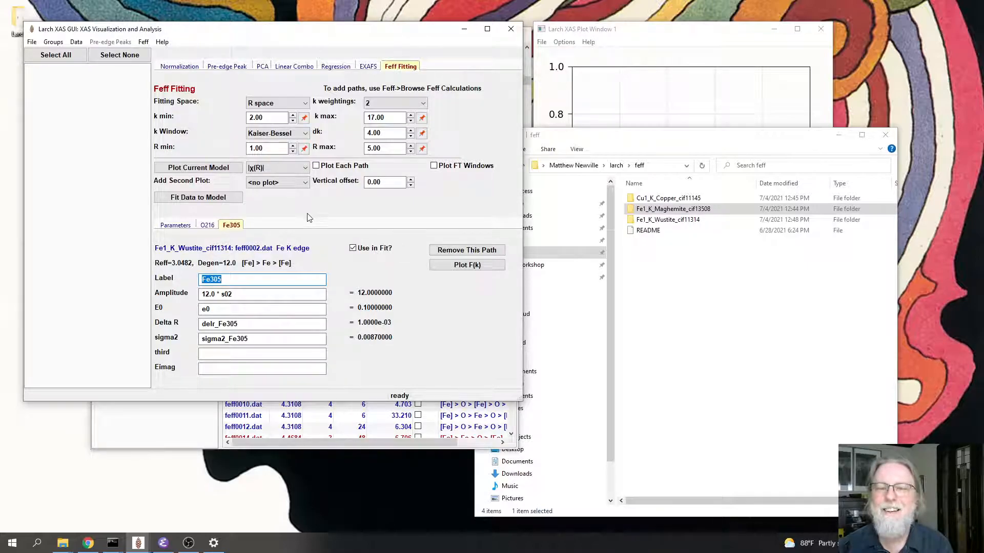
click(177, 226)
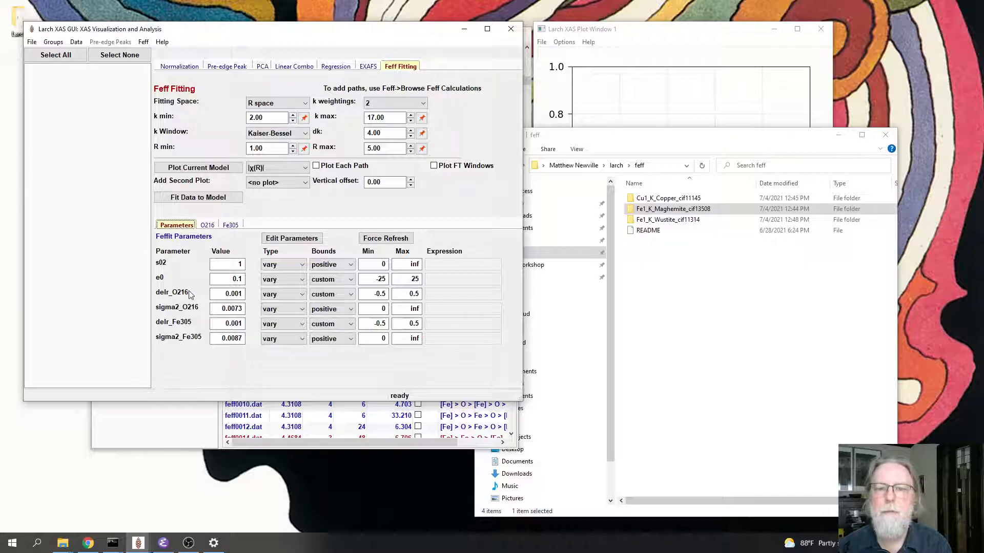
click(209, 226)
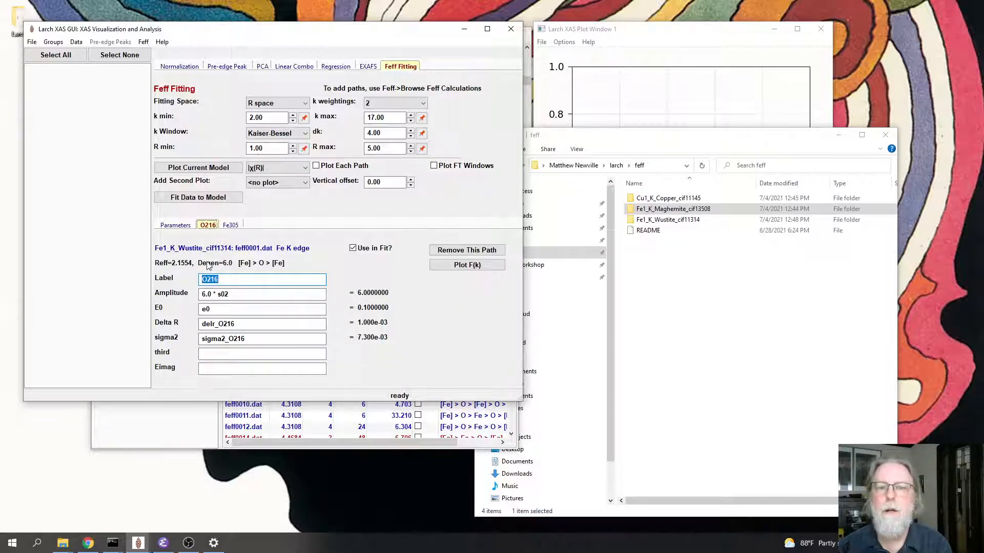
click(230, 226)
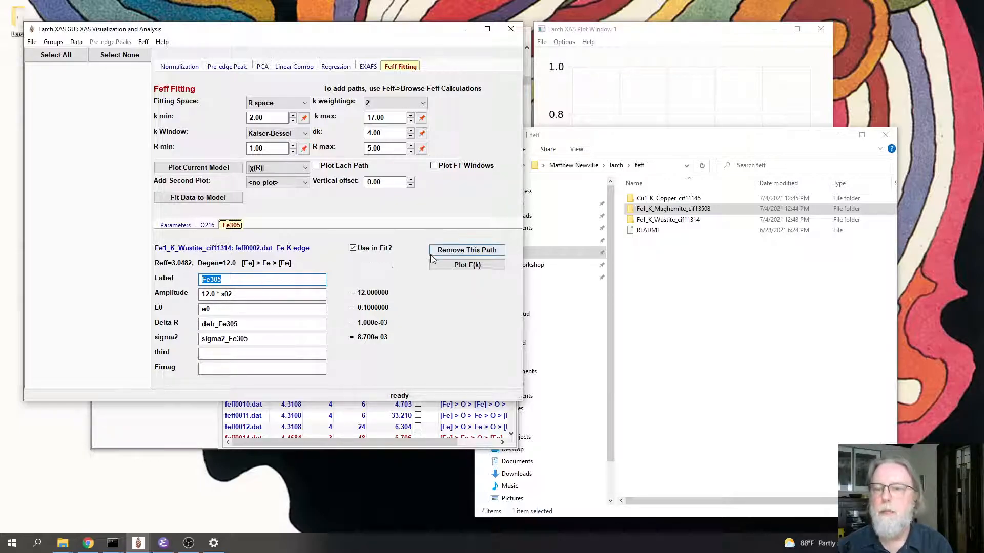
Step: Plot F(k) for the O216 path, read off its magnitude peak, and plot F(k) for the Fe305 path
click(209, 226)
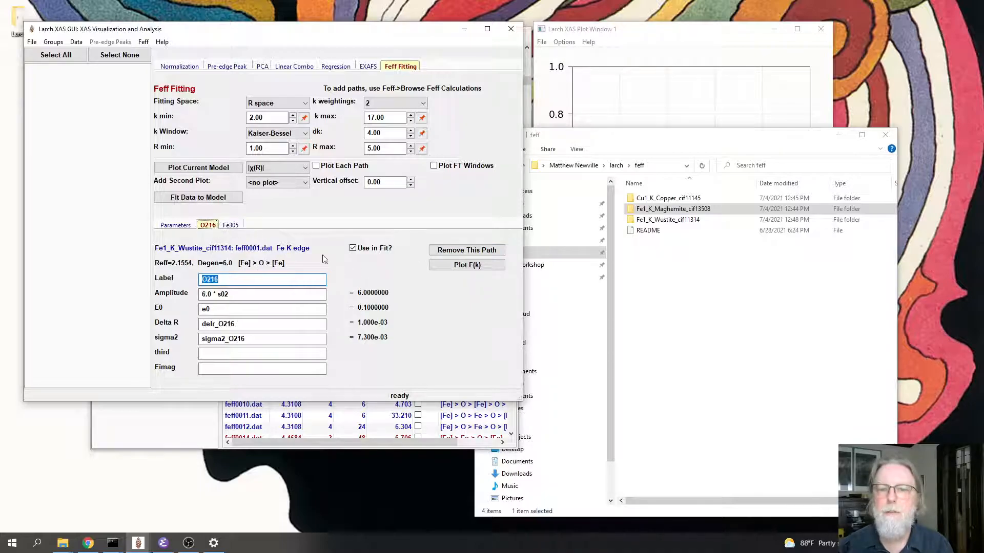
click(463, 267)
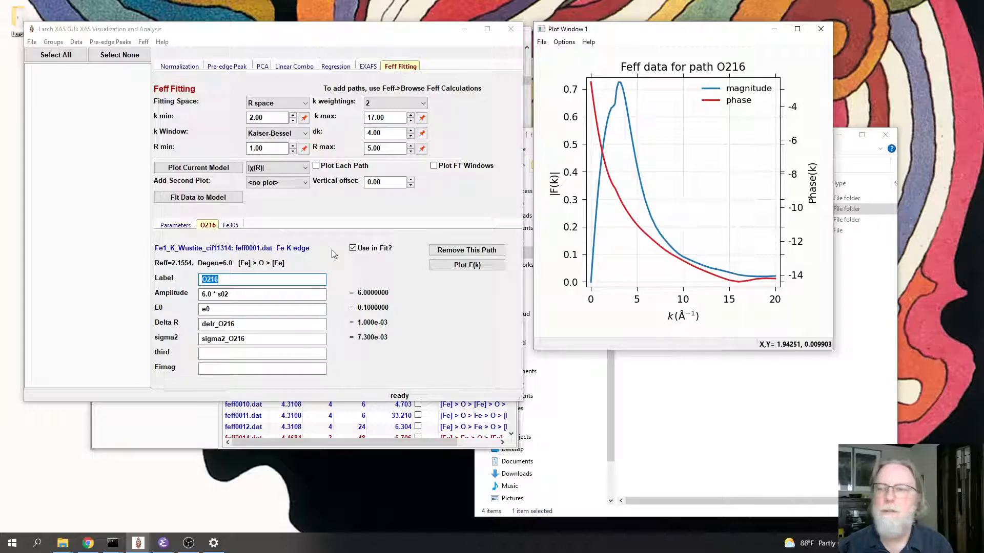
click(230, 226)
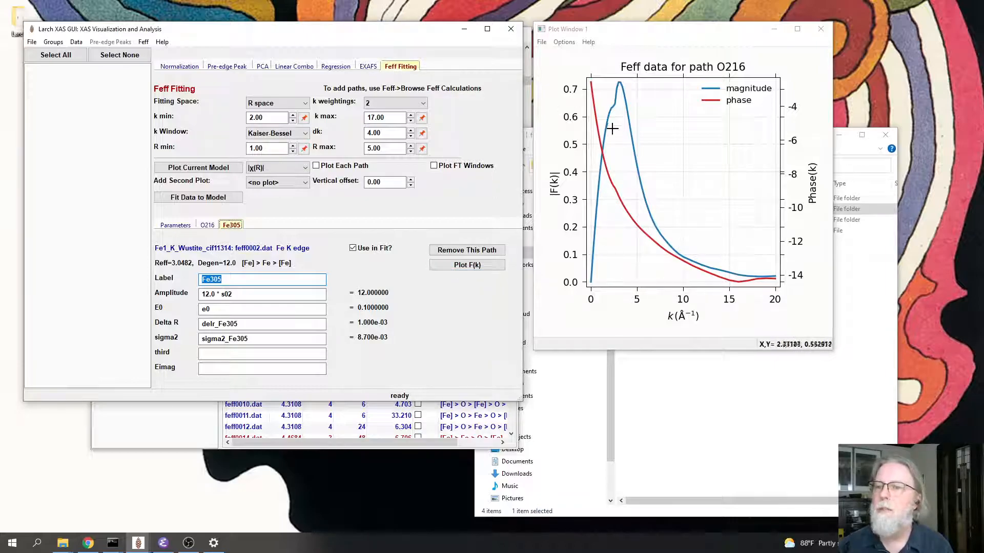
click(619, 89)
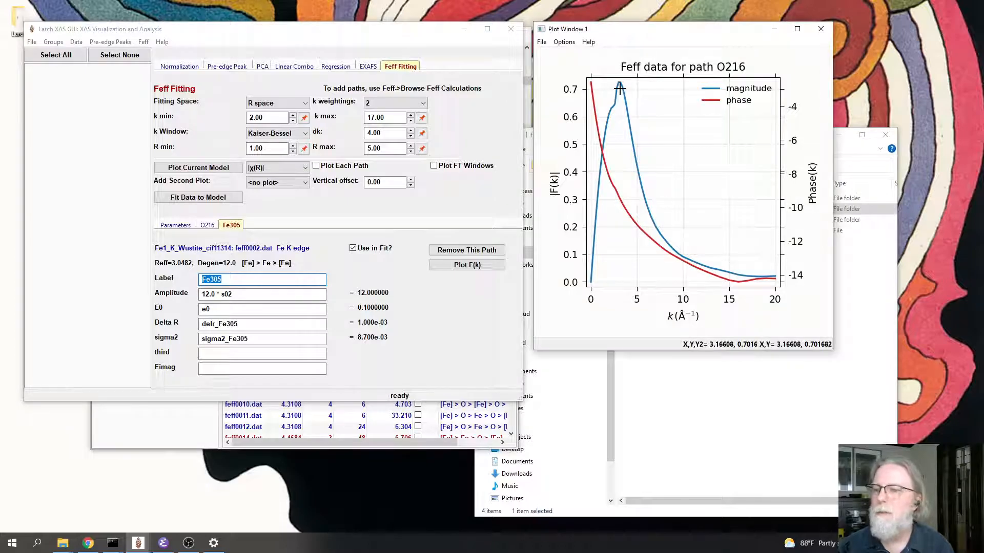
click(464, 264)
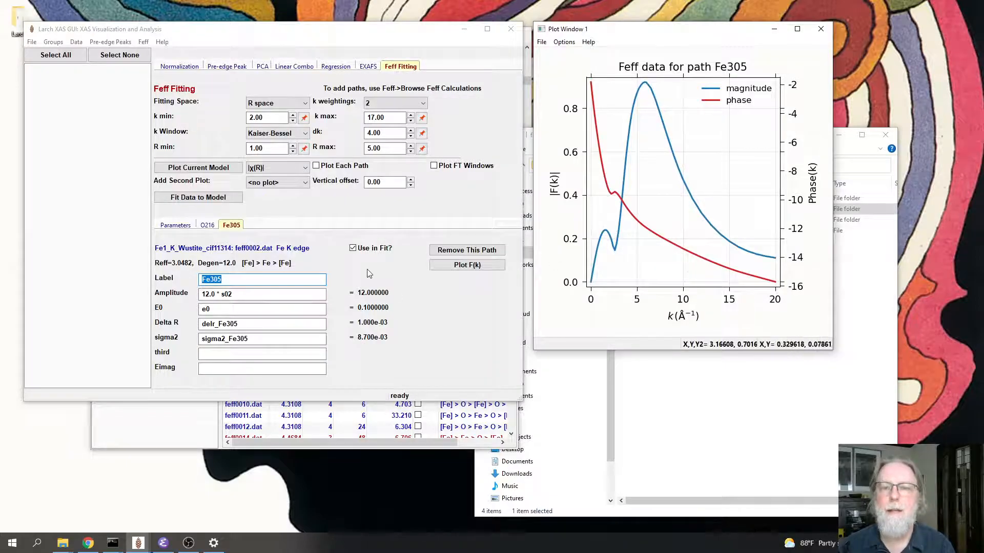
Step: Return to the fit parameters, plot the current model as |χ(R)|, and switch the plot to χ(k)
click(455, 325)
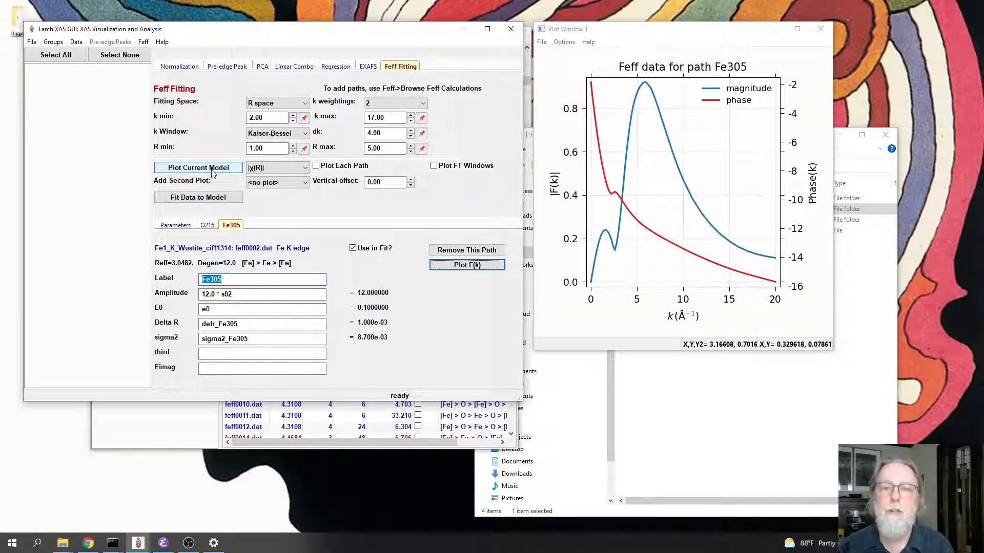
click(177, 226)
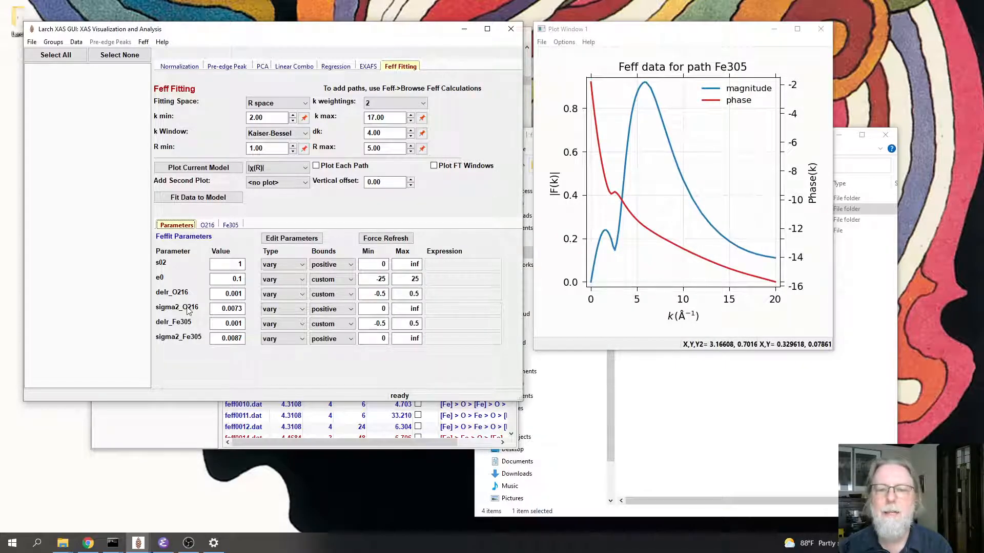
click(215, 169)
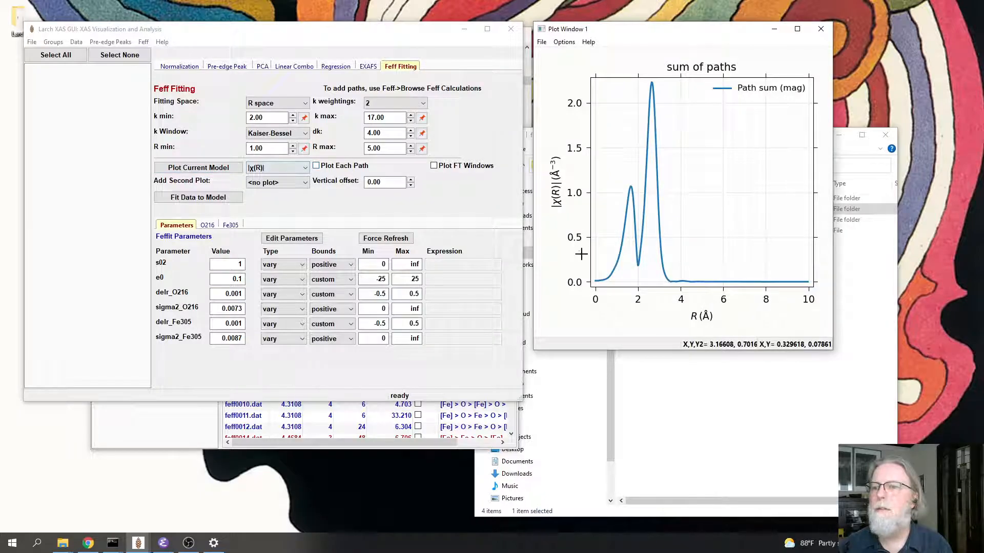
click(268, 169)
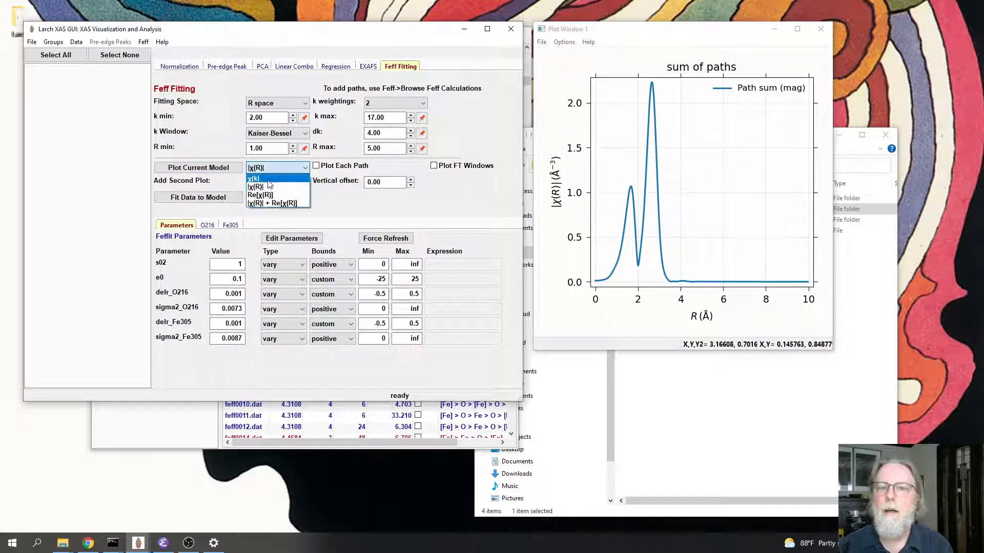
click(256, 179)
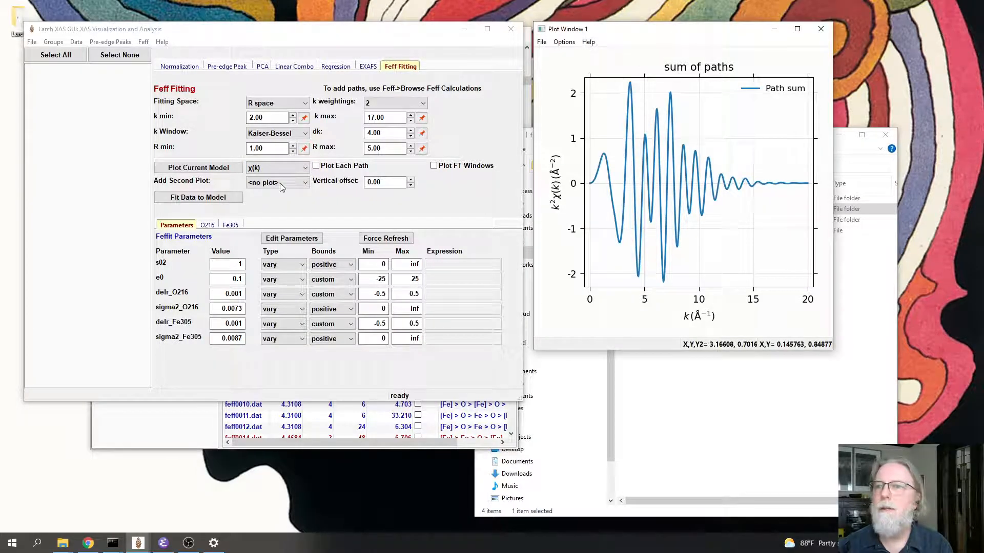
Step: Include each path in the χ(k) plot and separate the curves with a vertical offset of 1
click(317, 167)
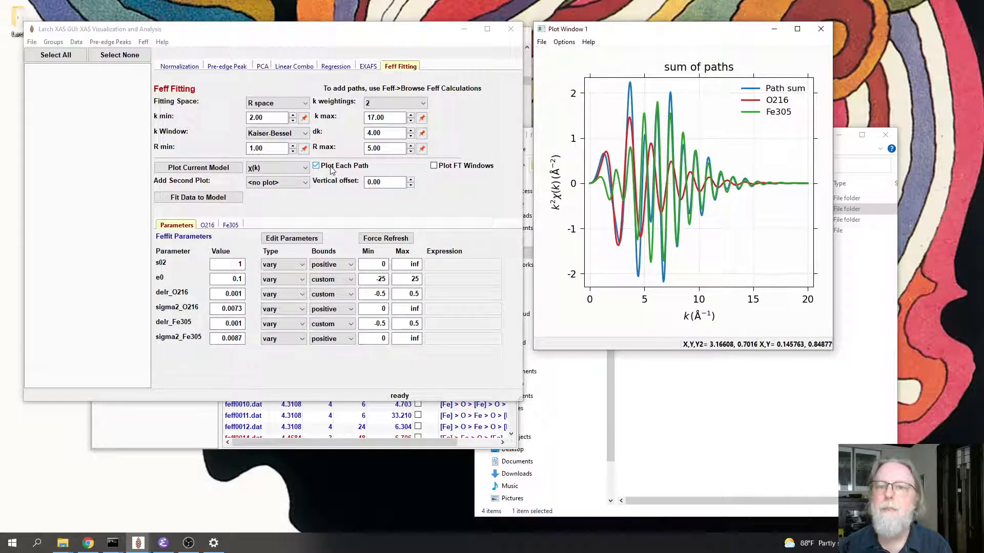
click(374, 182)
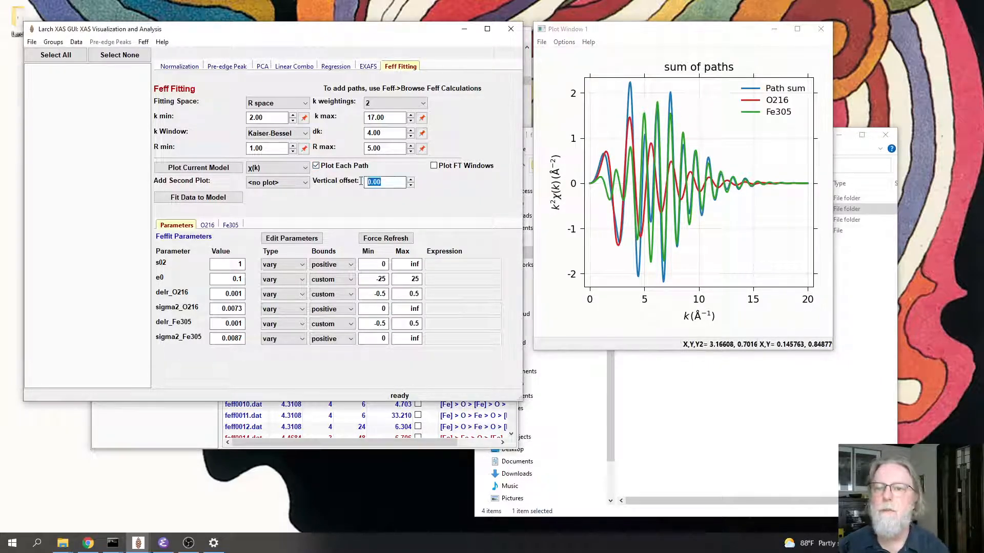
text(1)
key(Return)
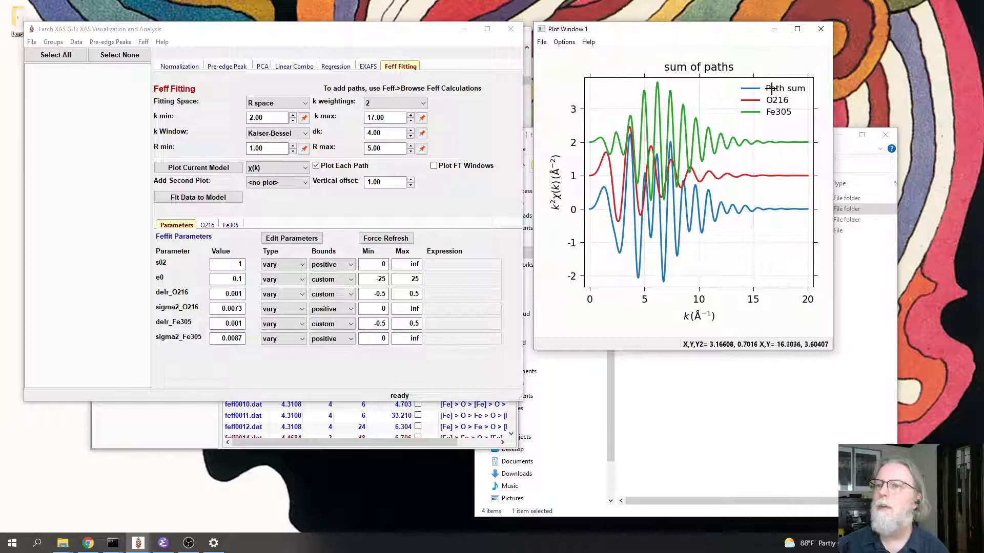
Step: Hide the O216 and Fe305 curves in the plot of the path sum and show them again
click(774, 104)
click(773, 111)
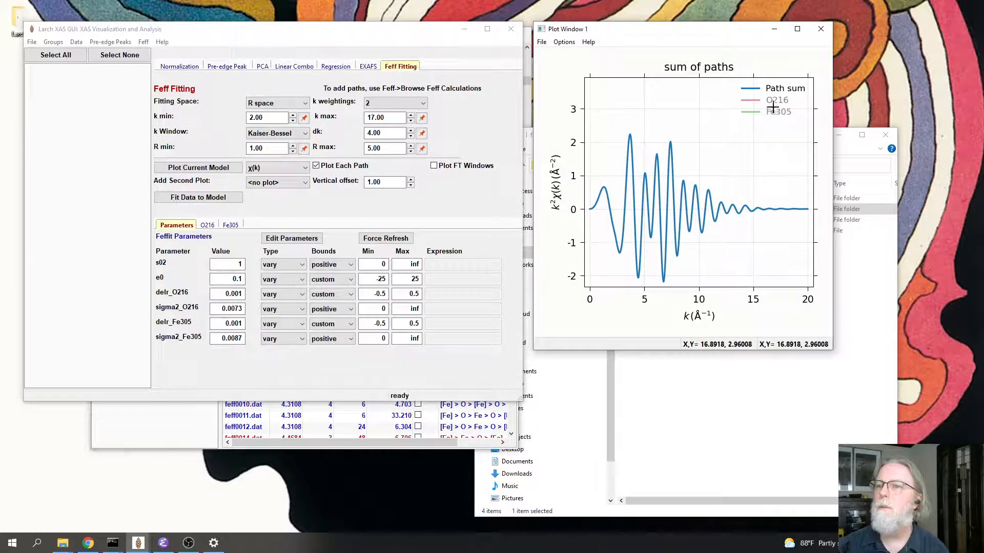
click(773, 102)
click(771, 113)
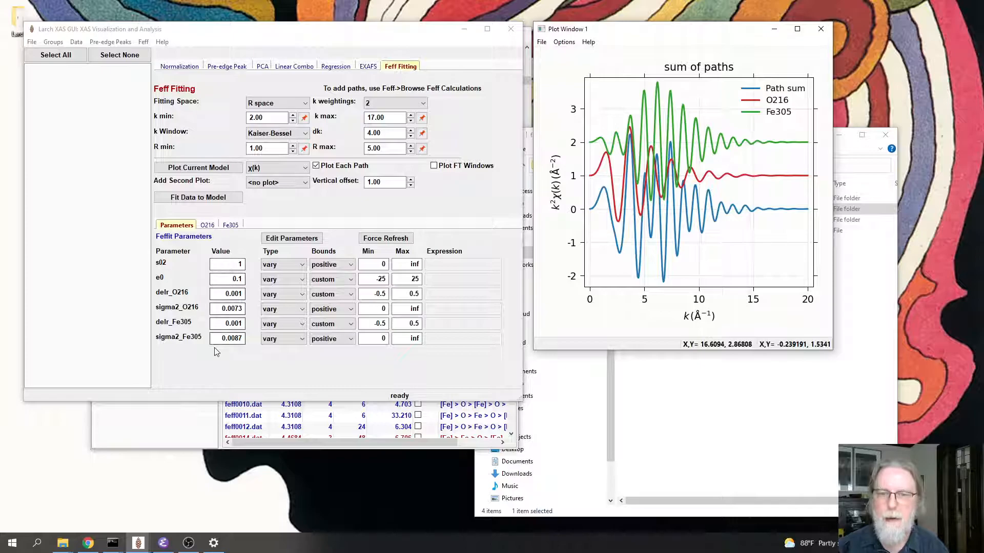
Step: Set the sigma2_O216 parameter to 0.01 and replot the current model
click(241, 308)
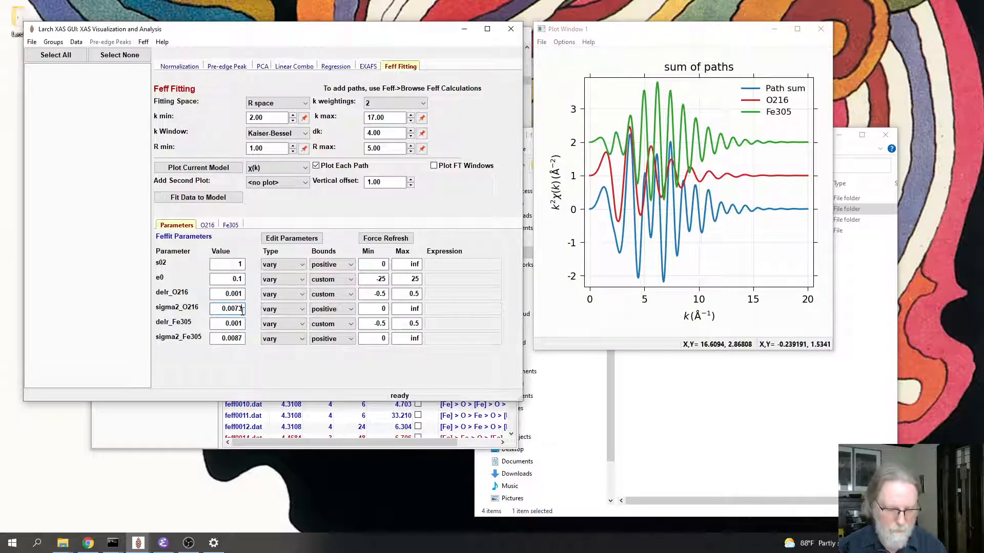
key(BackSpace)
key(BackSpace)
key(BackSpace)
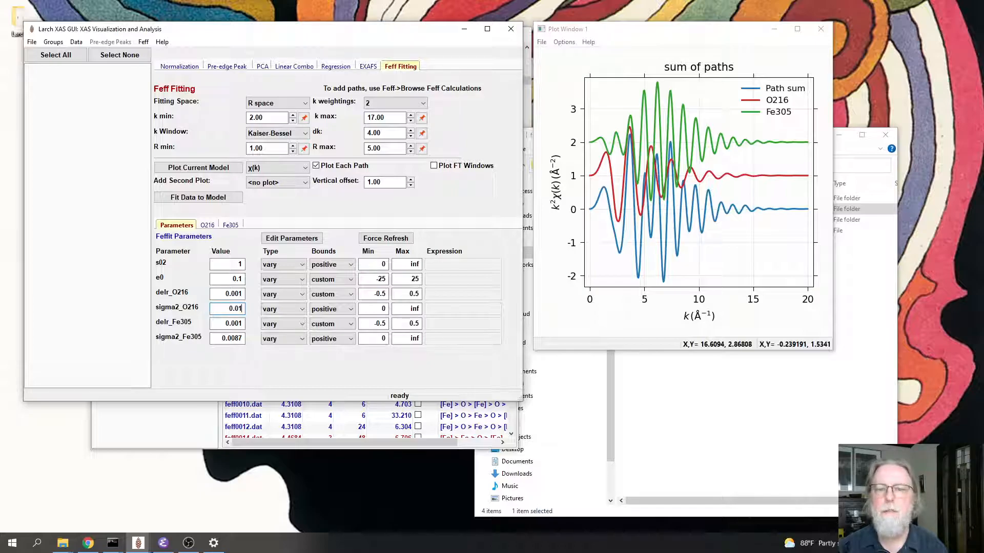
click(215, 171)
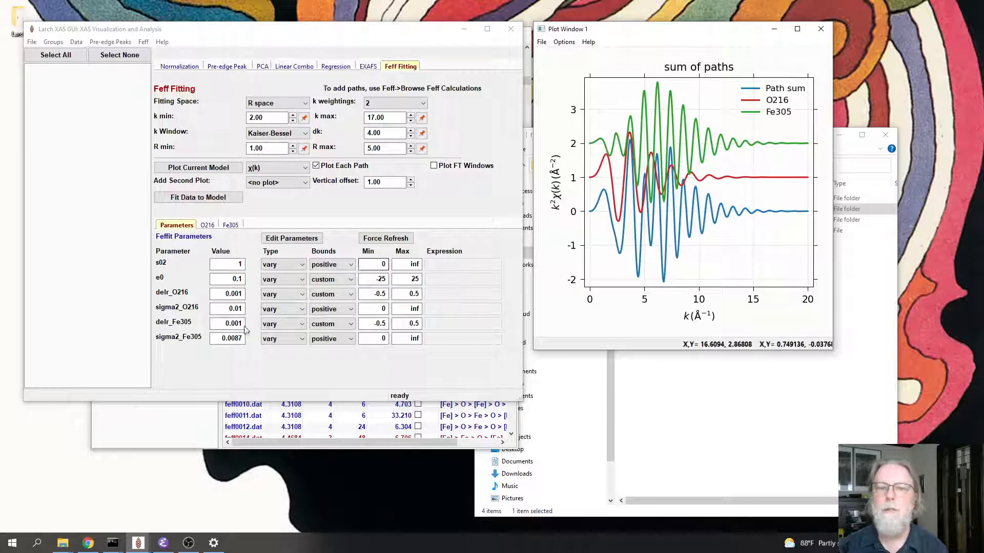
Step: Raise sigma2_O216 to 0.06 and replot the current model in χ(k)
click(239, 308)
click(243, 309)
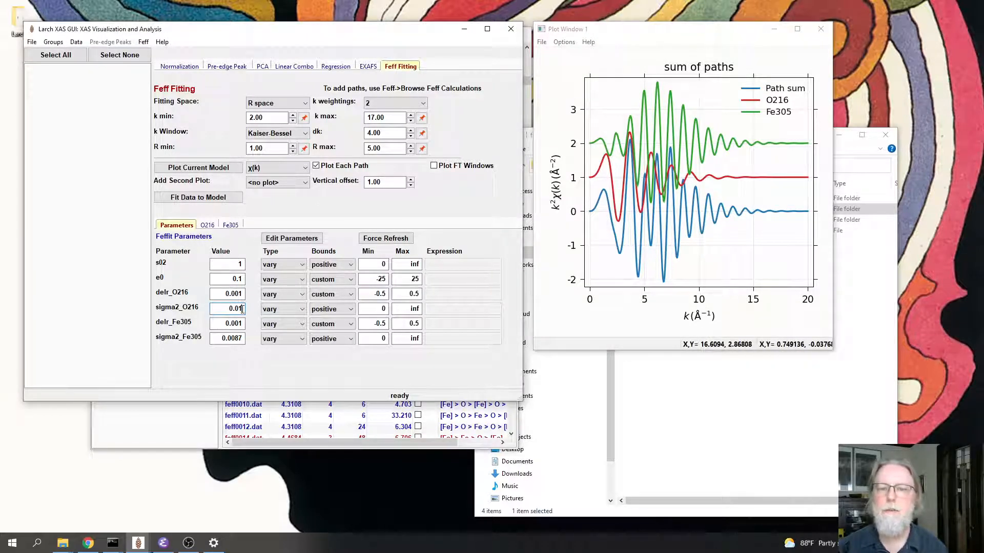
text(0.06)
click(238, 168)
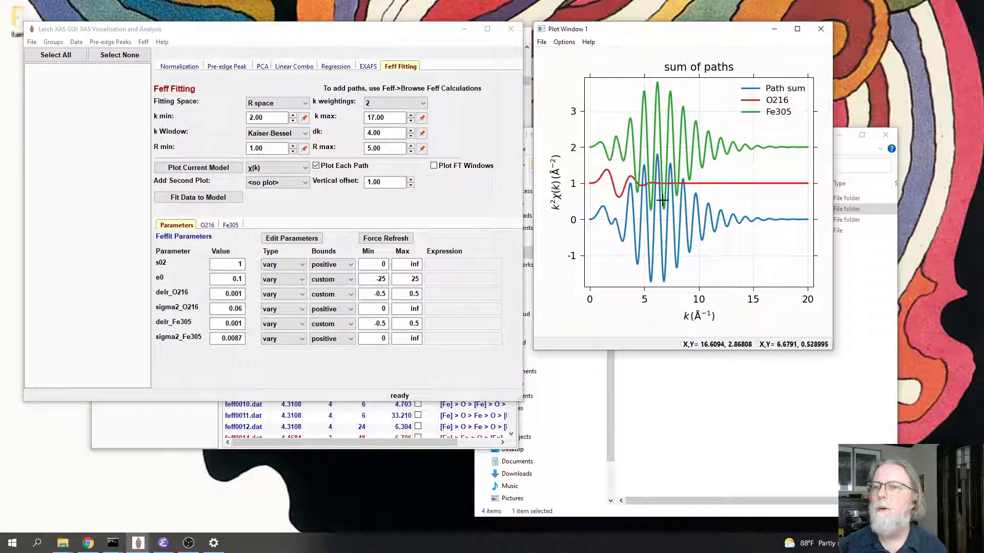
Step: Switch the model plot to |χ(R)| and set the vertical offset to 0
click(277, 168)
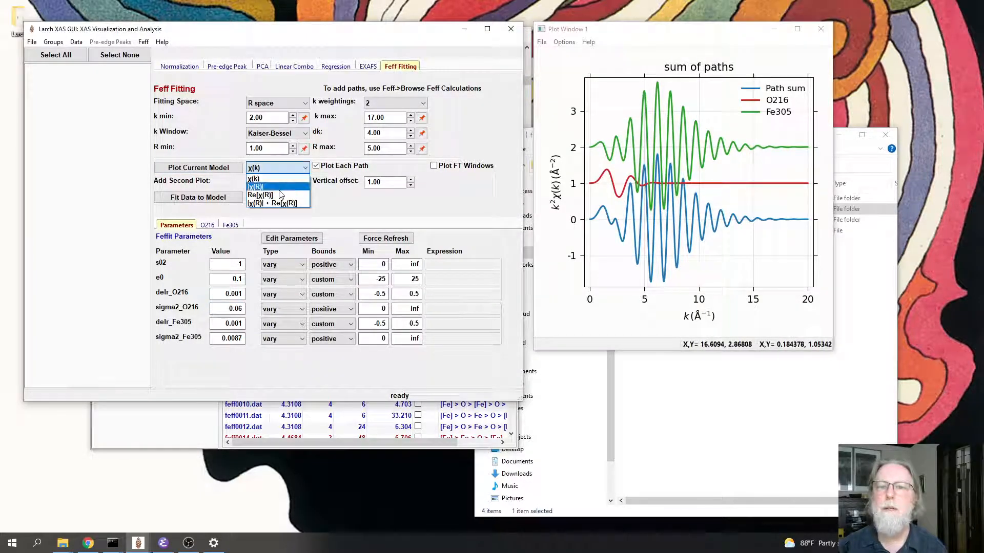
click(279, 188)
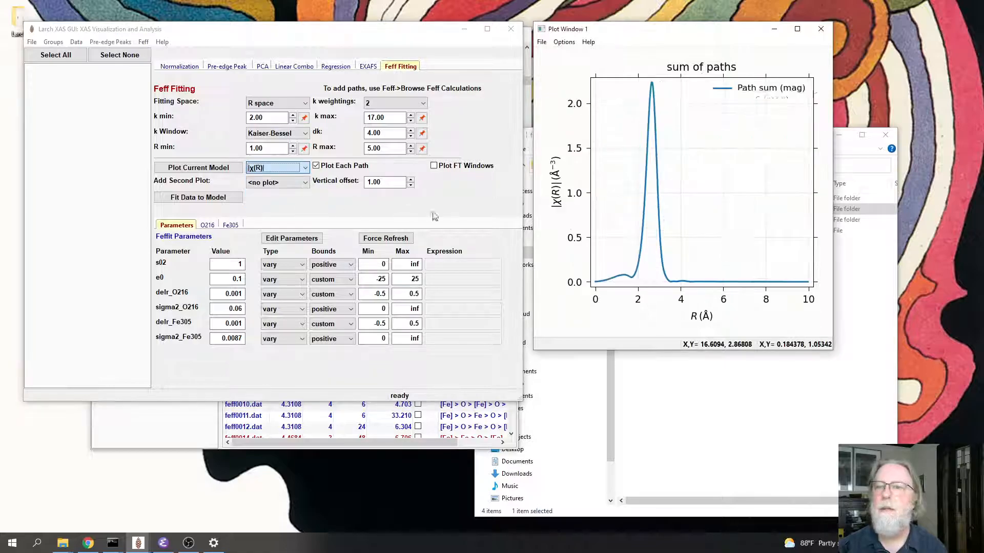
double_click(382, 182)
text(0)
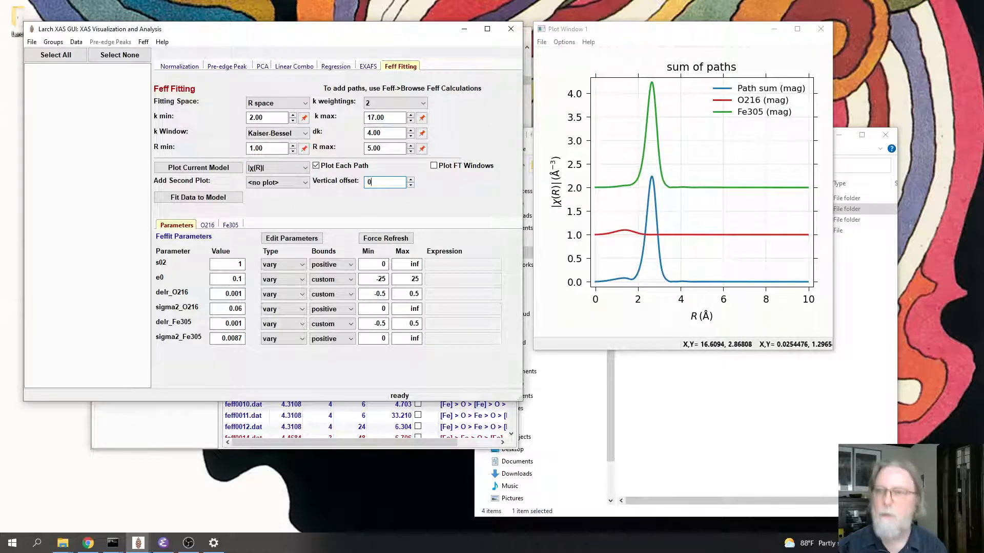
key(Return)
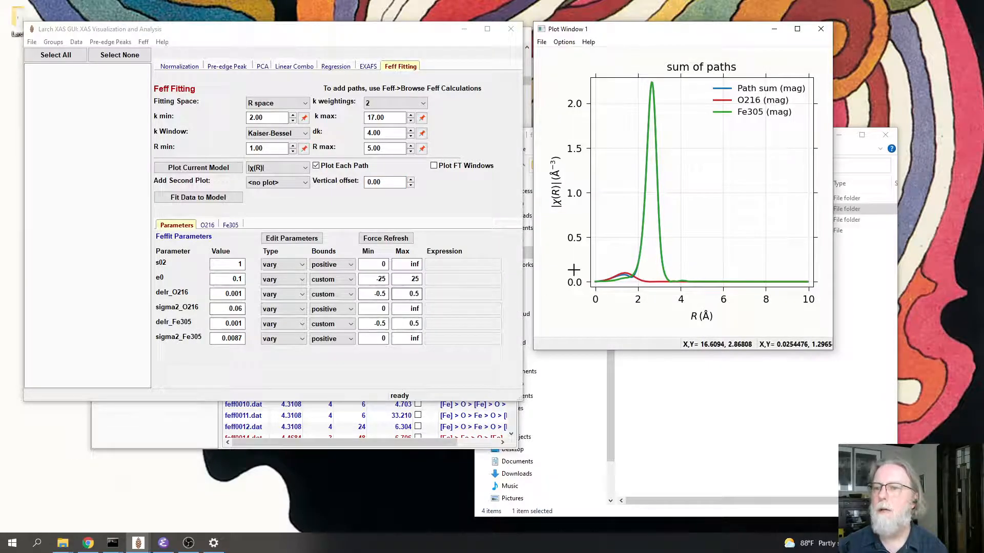
Step: Plot the model in |χ(R)| with sigma2_O216 set to 0.001, and replot it with the value set to 0.02
click(240, 308)
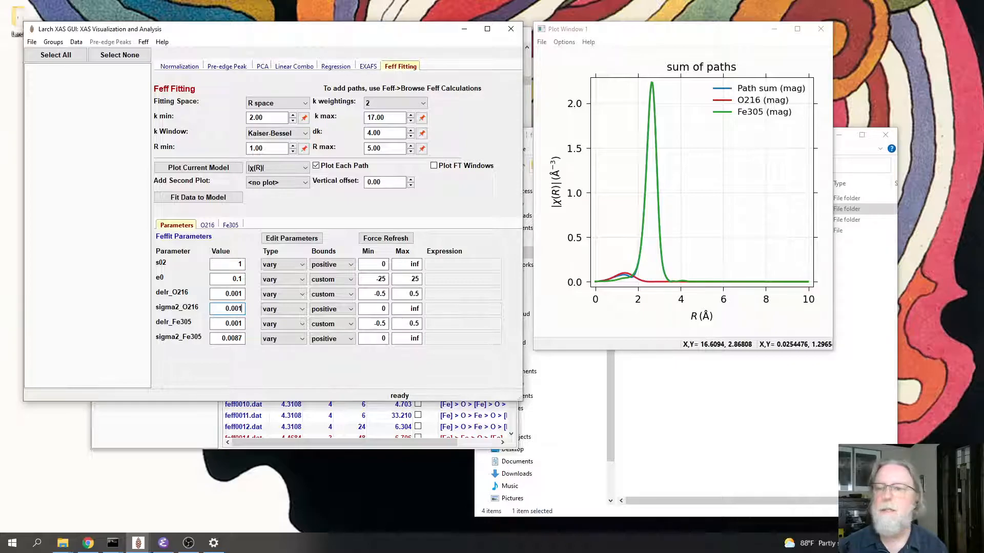
click(205, 168)
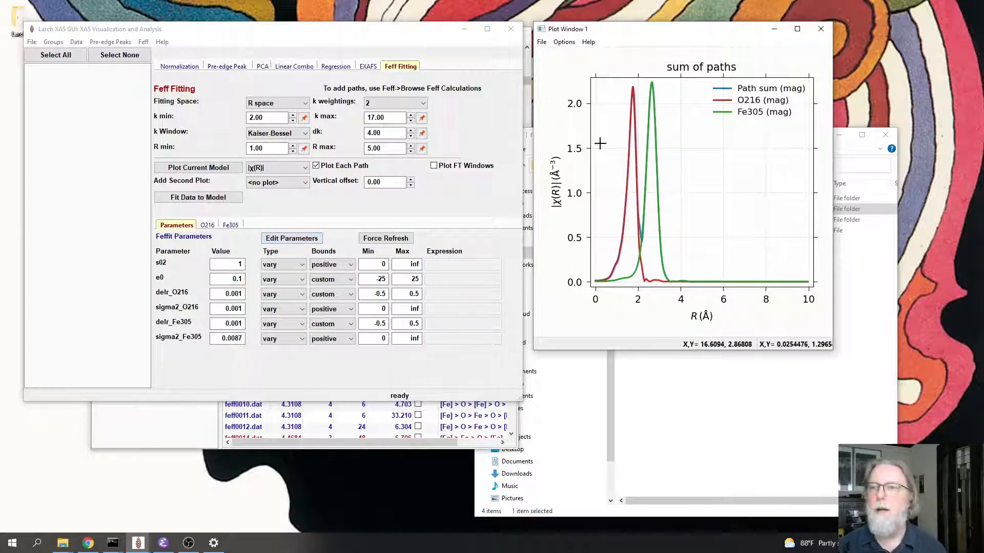
click(242, 314)
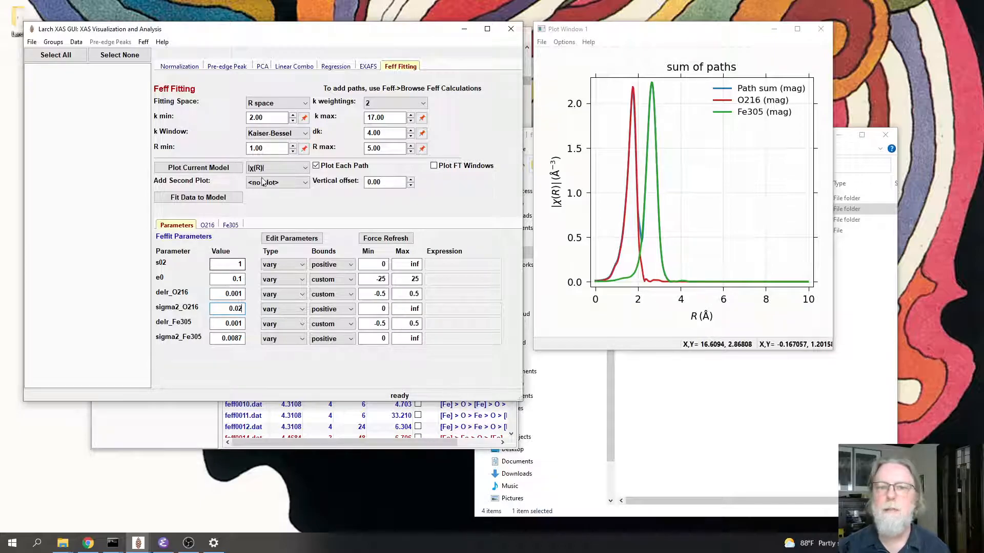
click(214, 169)
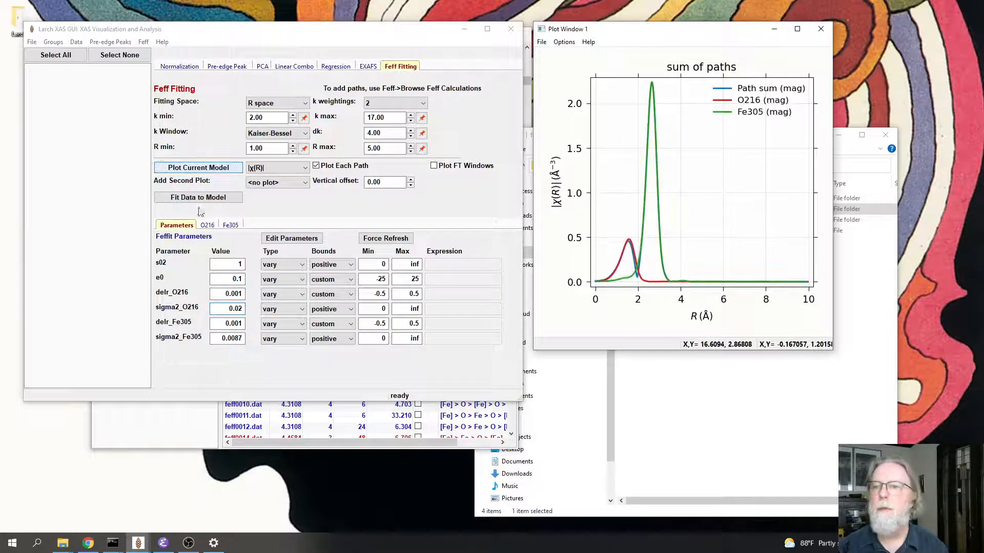
Step: Switch the model plot back to χ(k)
click(279, 168)
click(266, 178)
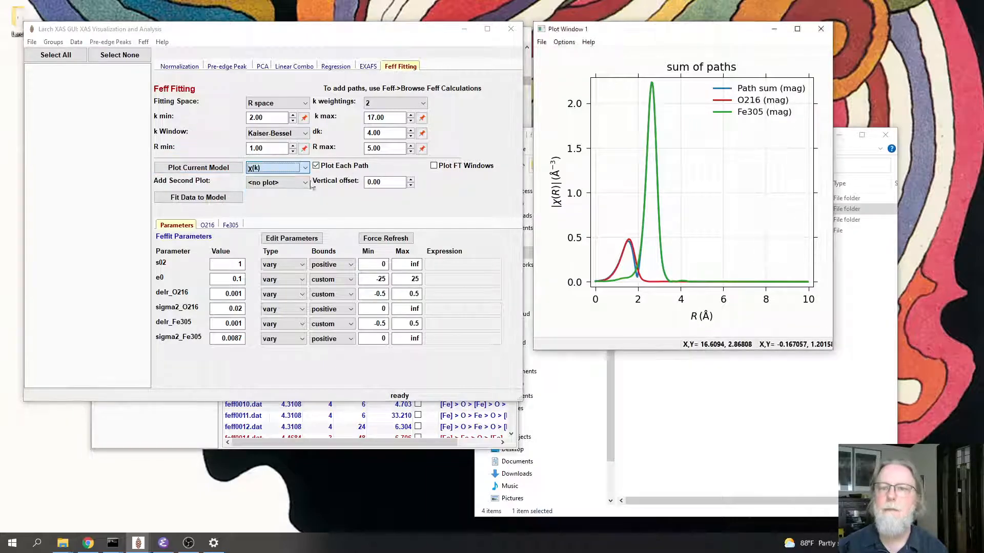